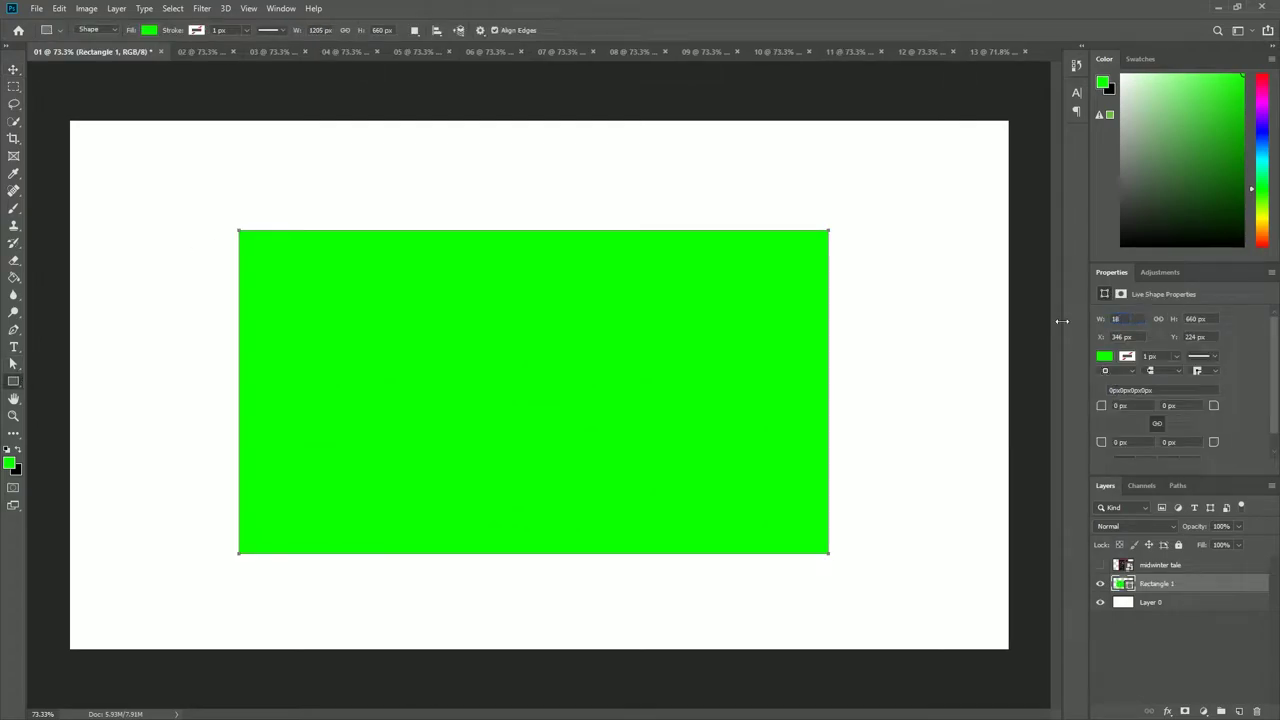
Step: Resize the green rectangle to 1280 × 720 px and move it to X 320, Y 180
{"action": "type", "text": "1280"}
{"action": "key", "text": "Tab"}
{"action": "type", "text": "720"}
{"action": "key", "text": "Return"}
{"action": "key", "text": "v"}
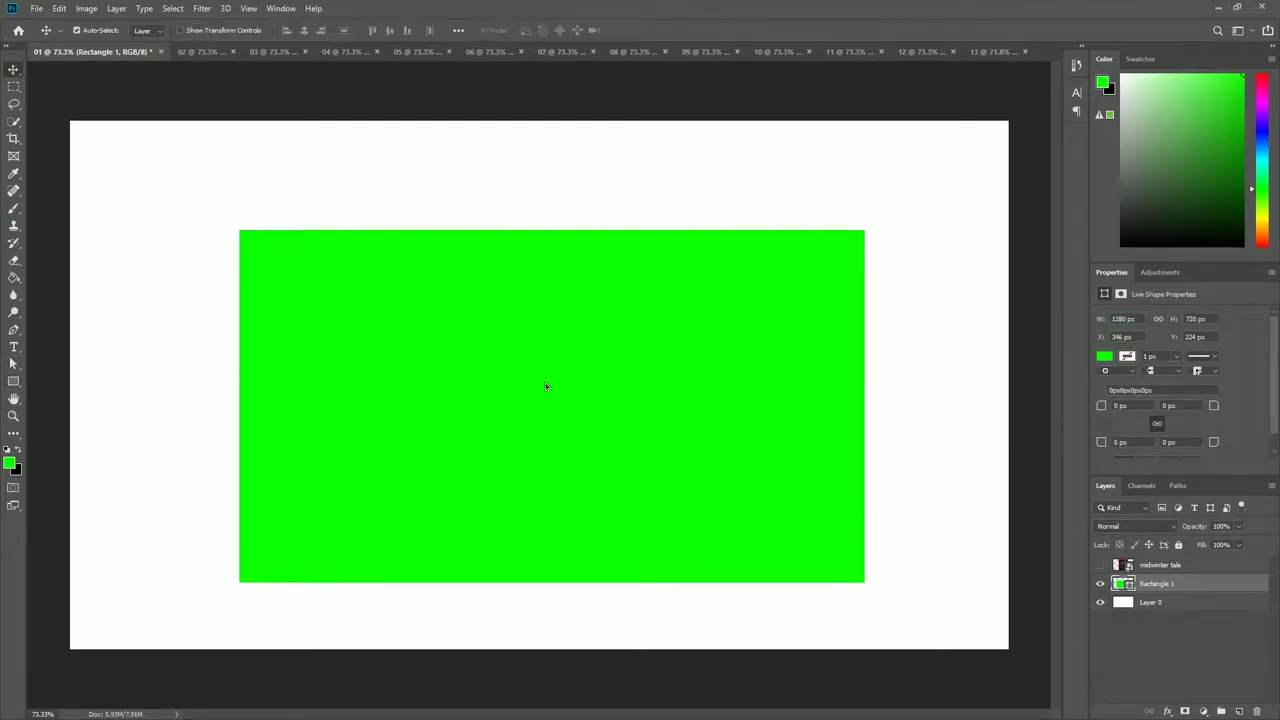
{"action": "left_click_drag", "start_coordinate": [545, 382], "coordinate": [531, 362]}
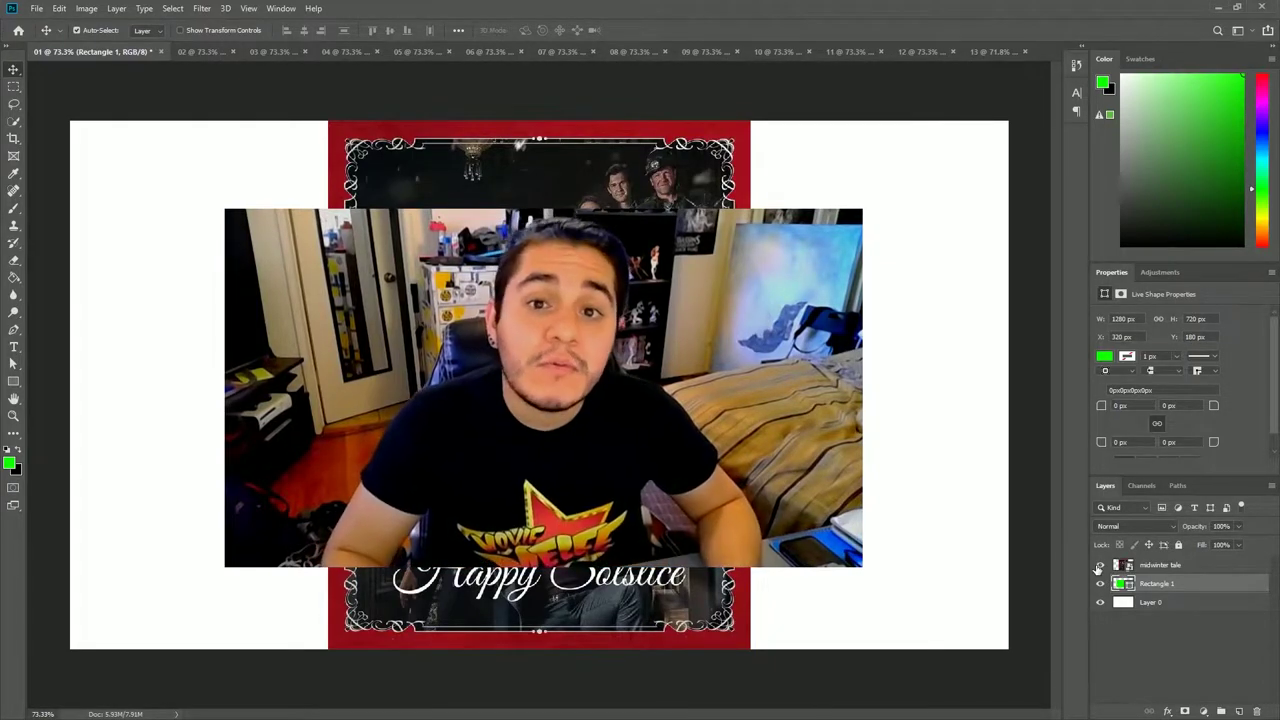
Step: In document 02, show the 90s and old cast layers and brush a red X over the blonde girl's face
{"action": "key", "text": "ctrl+Tab"}
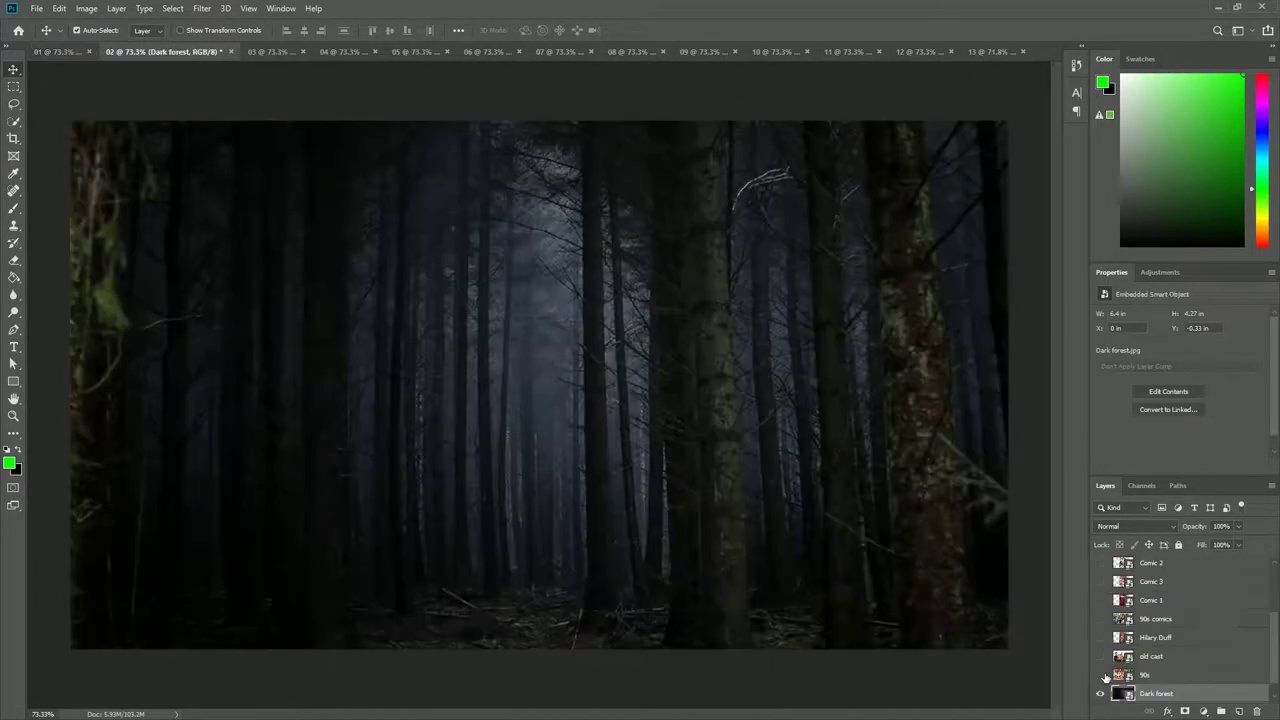
{"action": "left_click", "coordinate": [1100, 675]}
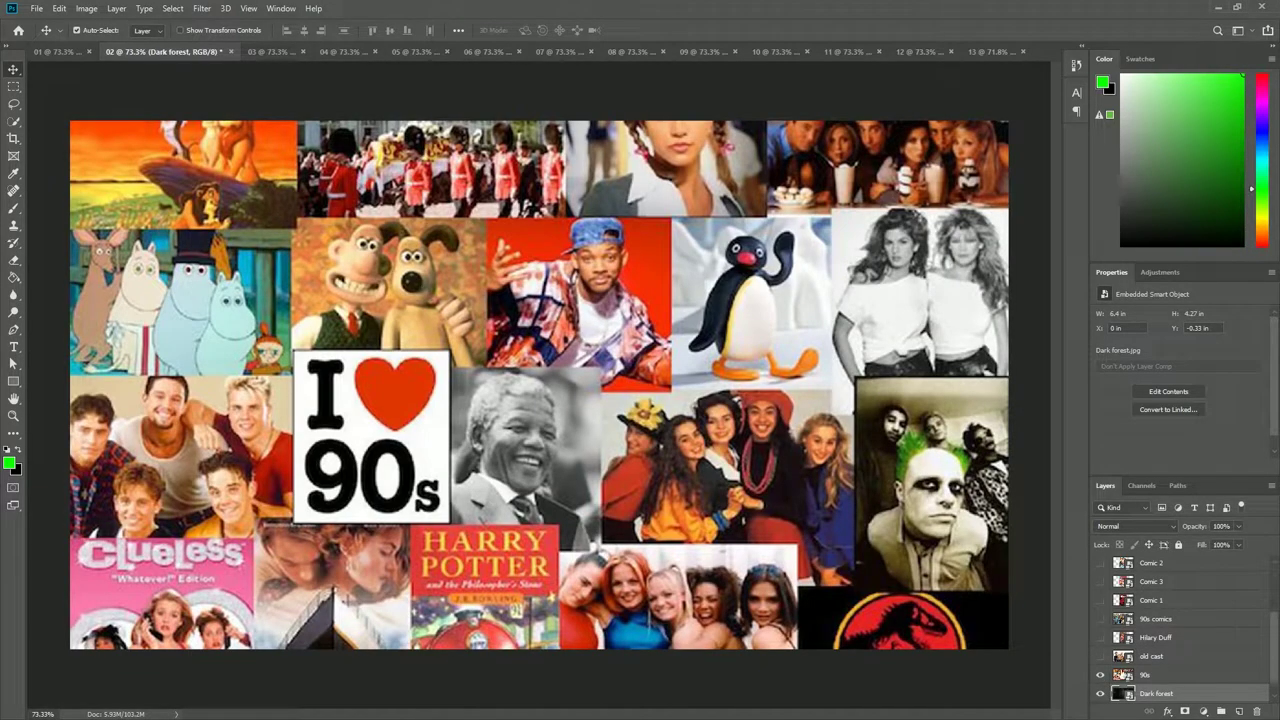
{"action": "left_click", "coordinate": [1100, 656]}
{"action": "left_click", "coordinate": [1150, 656]}
{"action": "key", "text": "b"}
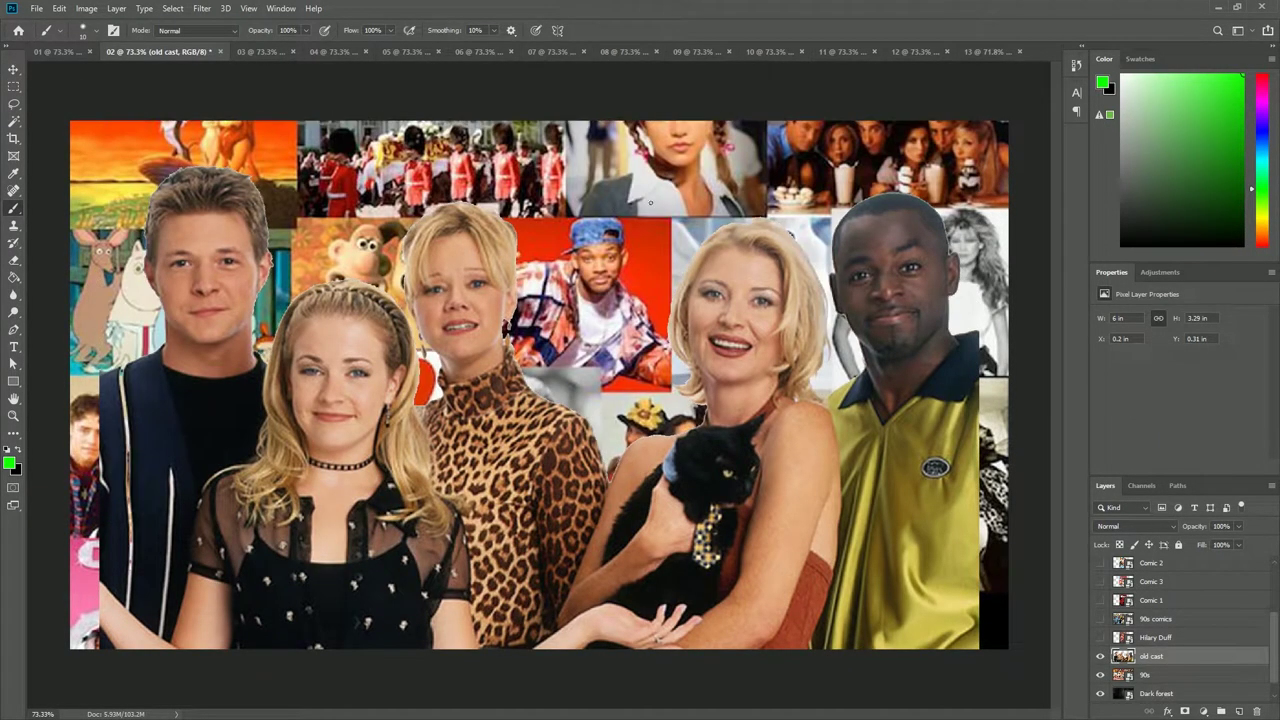
{"action": "left_click_drag", "start_coordinate": [455, 297], "coordinate": [215, 432]}
{"action": "left_click_drag", "start_coordinate": [245, 295], "coordinate": [480, 480]}
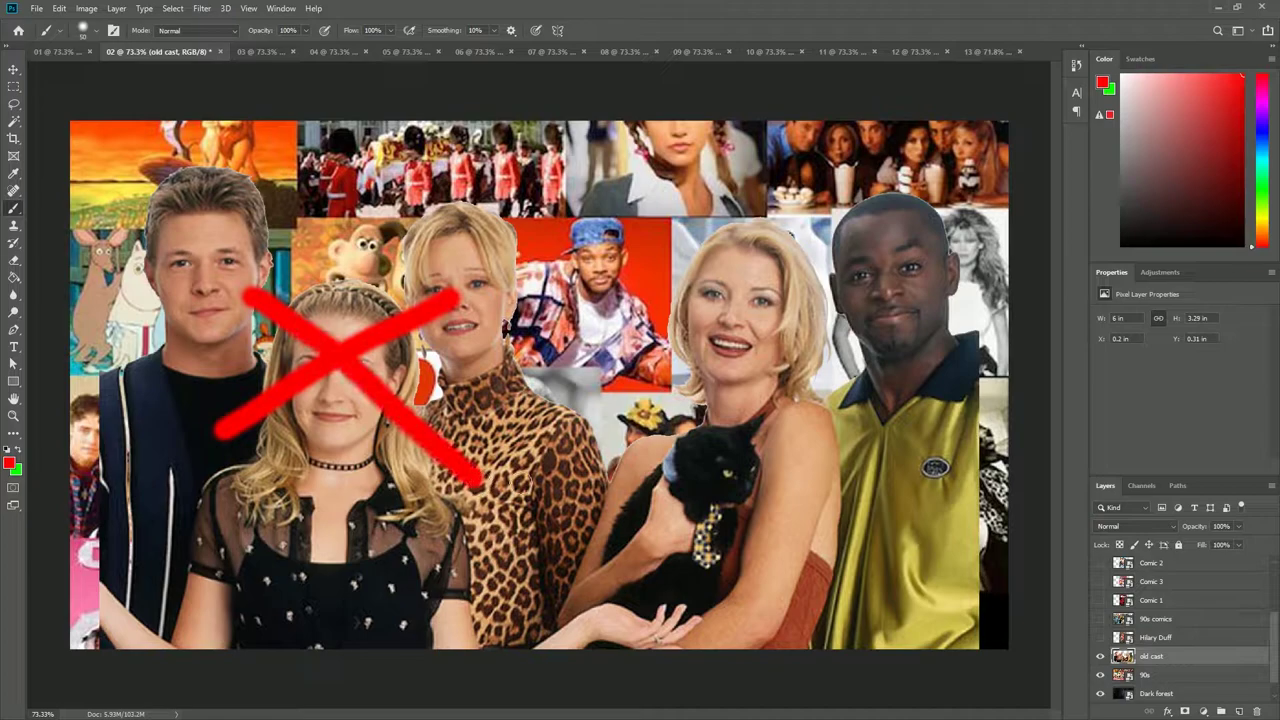
Step: Show the striped-top girl layer, paint a red heart and 'H+E' on her jeans, and reveal 90s comics
{"action": "left_click", "coordinate": [1101, 638]}
{"action": "left_click", "coordinate": [1155, 637]}
{"action": "scroll", "coordinate": [520, 420], "scroll_direction": "down", "scroll_amount": 1}
{"action": "left_click_drag", "start_coordinate": [612, 210], "coordinate": [655, 295]}
{"action": "left_click_drag", "start_coordinate": [468, 535], "coordinate": [470, 600]}
{"action": "left_click_drag", "start_coordinate": [462, 575], "coordinate": [505, 565]}
{"action": "left_click_drag", "start_coordinate": [495, 530], "coordinate": [500, 600]}
{"action": "left_click_drag", "start_coordinate": [542, 550], "coordinate": [555, 605]}
{"action": "left_click_drag", "start_coordinate": [525, 592], "coordinate": [575, 575]}
{"action": "mouse_move", "coordinate": [605, 555]}
{"action": "left_mouse_down"}
{"action": "mouse_move", "coordinate": [675, 608]}
{"action": "mouse_move", "coordinate": [655, 535]}
{"action": "left_mouse_up"}
{"action": "left_click_drag", "start_coordinate": [615, 590], "coordinate": [645, 580]}
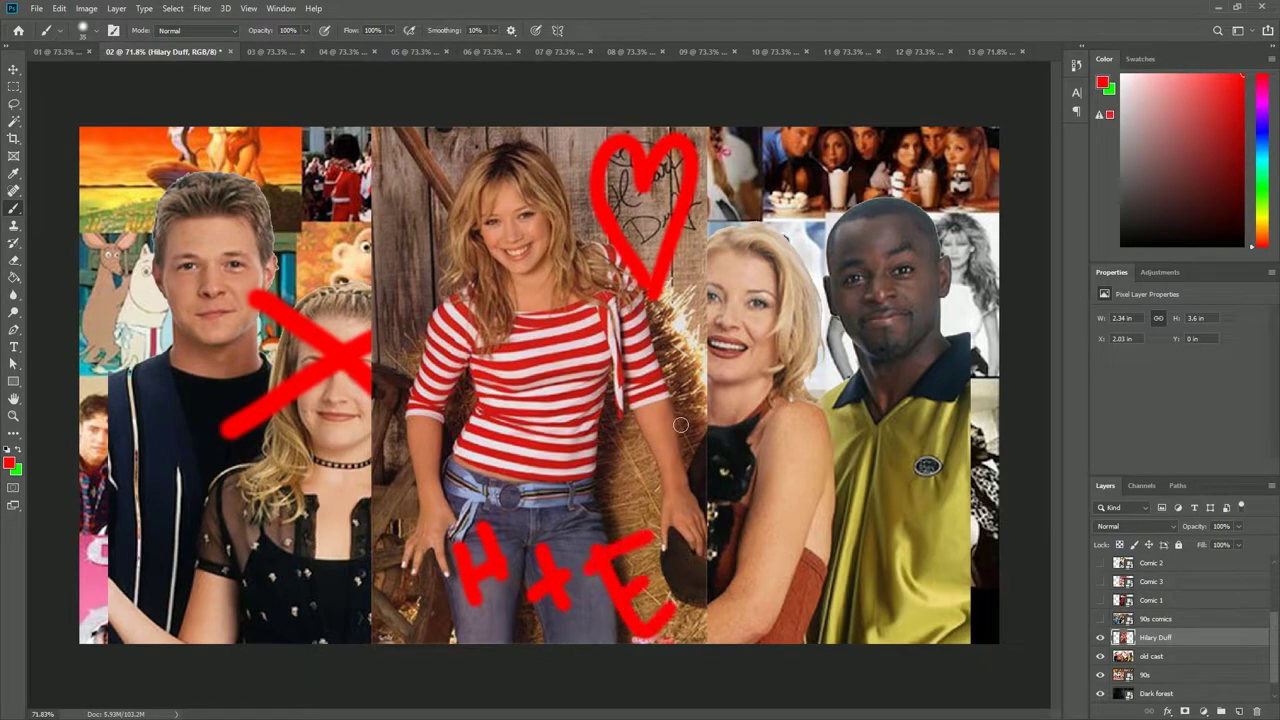
{"action": "left_click", "coordinate": [1101, 617]}
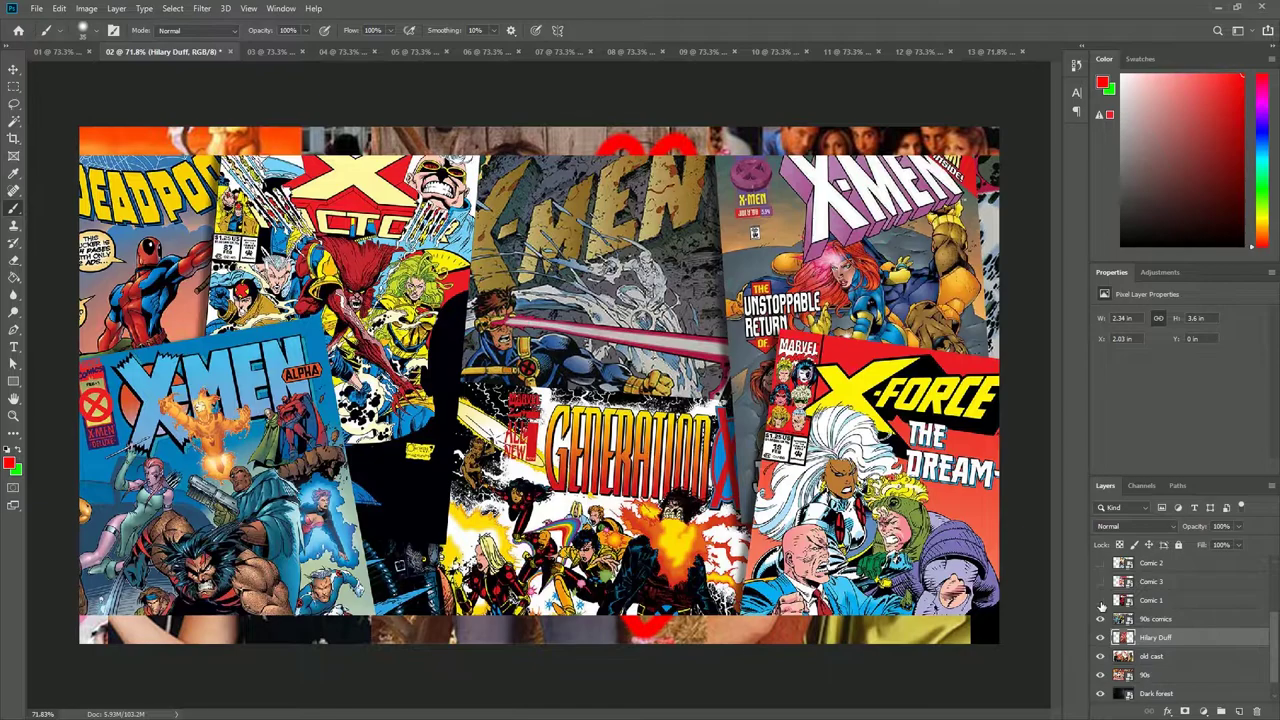
Step: Show the Comic 1 Sabrina cover, tilt it about 13° and move it to the left
{"action": "key", "text": "v"}
{"action": "left_click", "coordinate": [1101, 600]}
{"action": "left_click", "coordinate": [446, 368]}
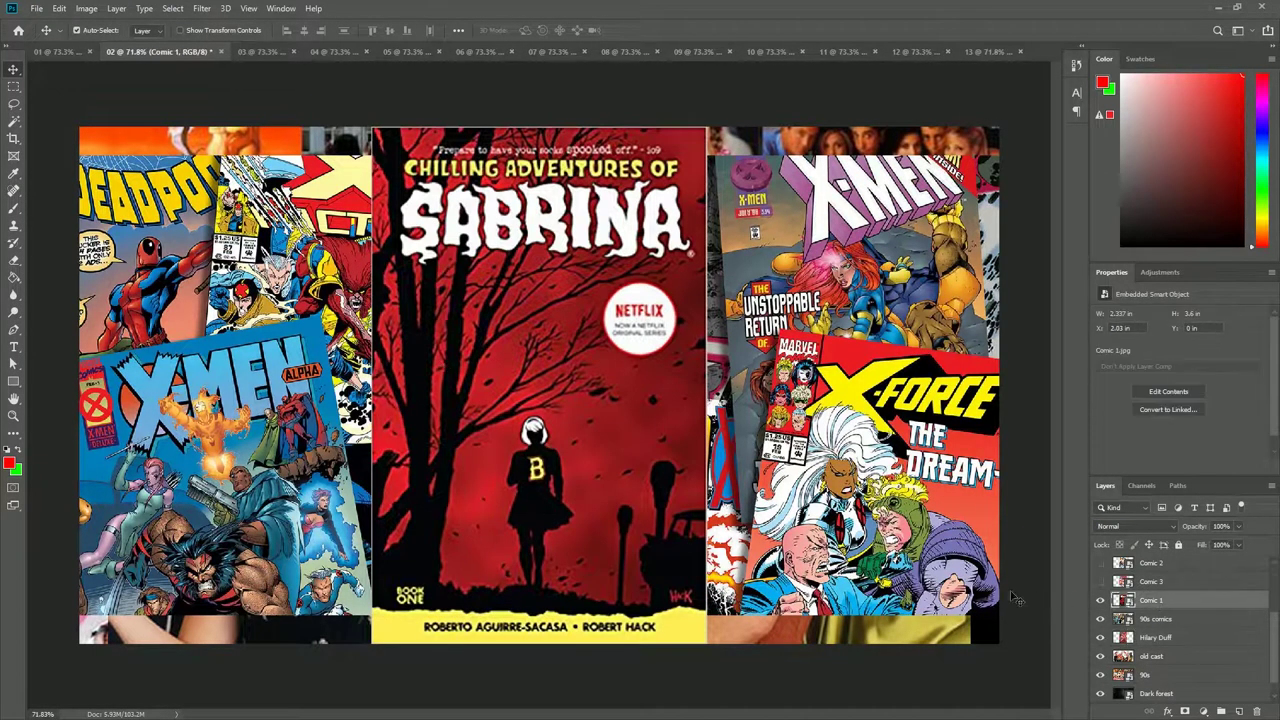
{"action": "key", "text": "ctrl+t"}
{"action": "left_click_drag", "start_coordinate": [356, 111], "coordinate": [297, 161]}
{"action": "left_click_drag", "start_coordinate": [415, 444], "coordinate": [160, 449]}
{"action": "key", "text": "Return"}
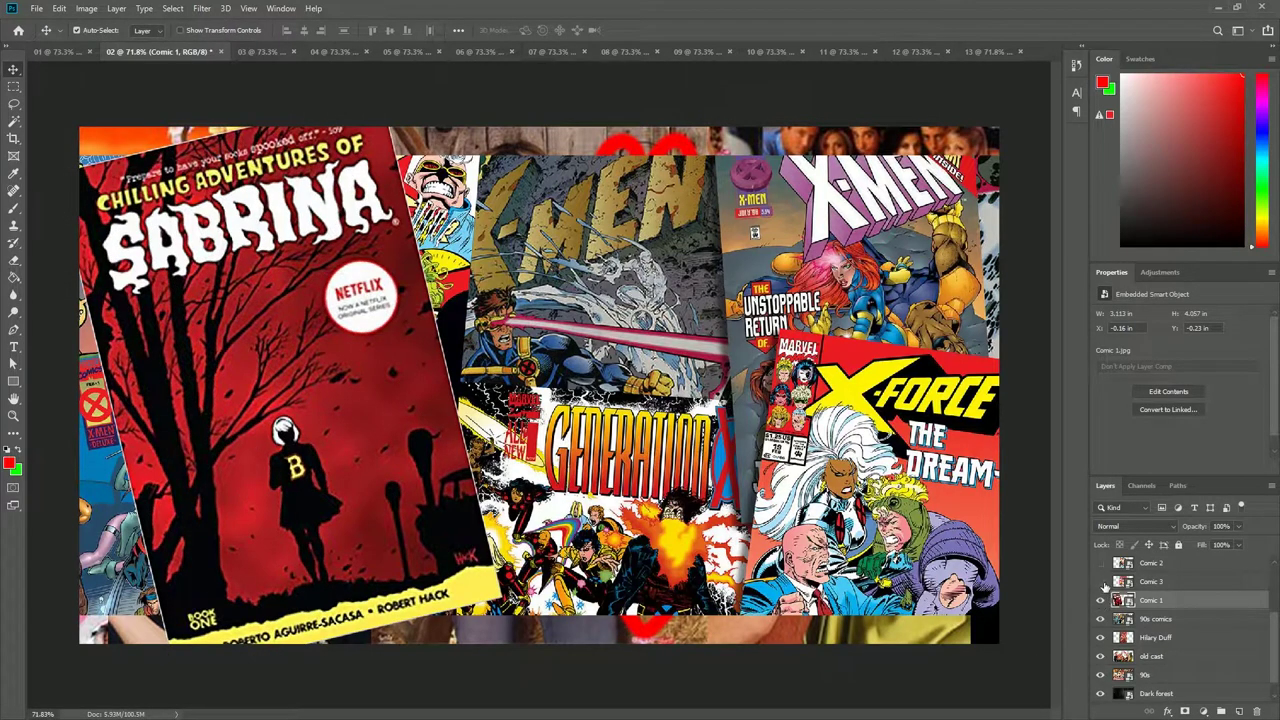
Step: Show the Comic 3 Teenage Witch cover, tilt it clockwise and move it to the right
{"action": "left_click", "coordinate": [1150, 582]}
{"action": "left_click", "coordinate": [1101, 581]}
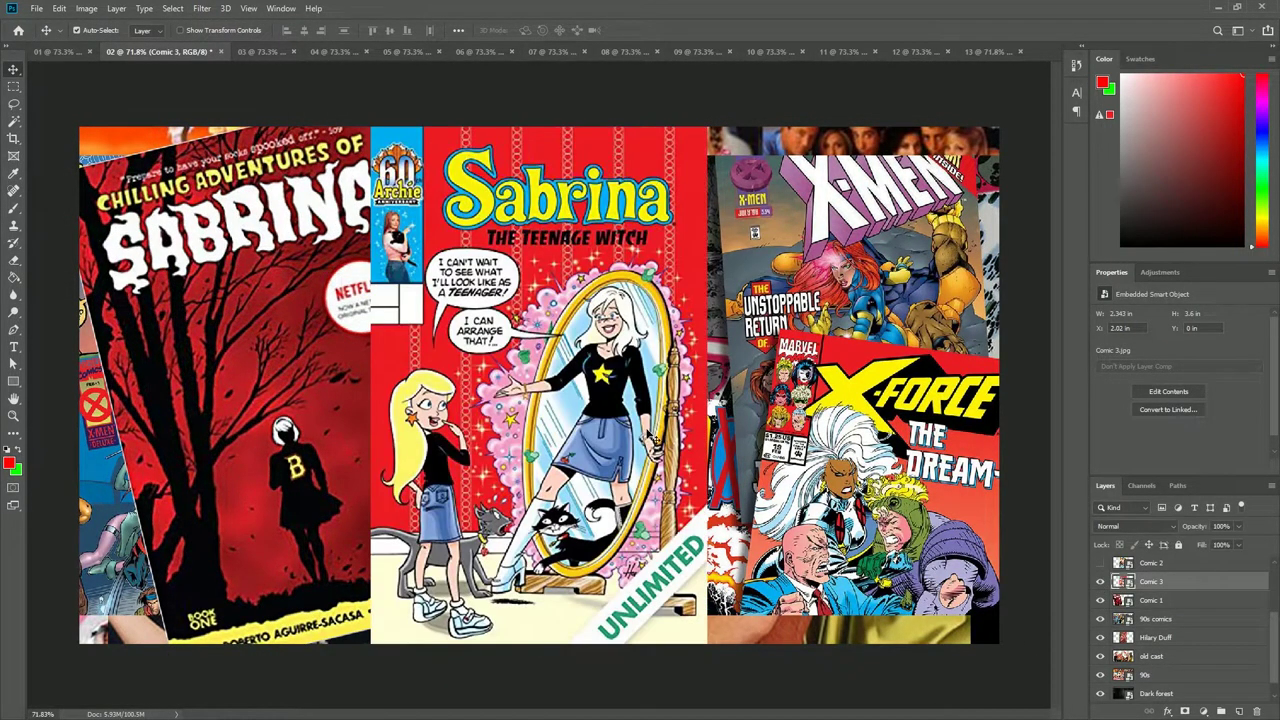
{"action": "key", "text": "ctrl+t"}
{"action": "left_click_drag", "start_coordinate": [352, 119], "coordinate": [385, 98]}
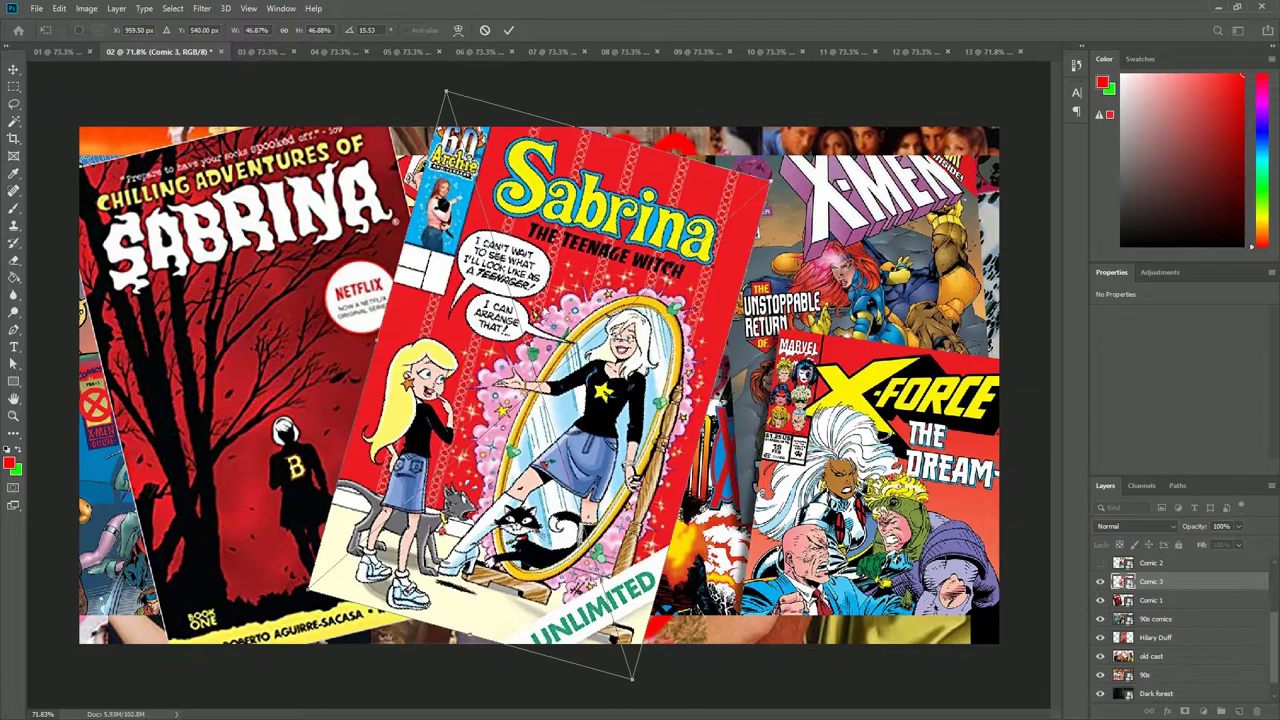
{"action": "left_click_drag", "start_coordinate": [490, 300], "coordinate": [790, 300]}
{"action": "key", "text": "Return"}
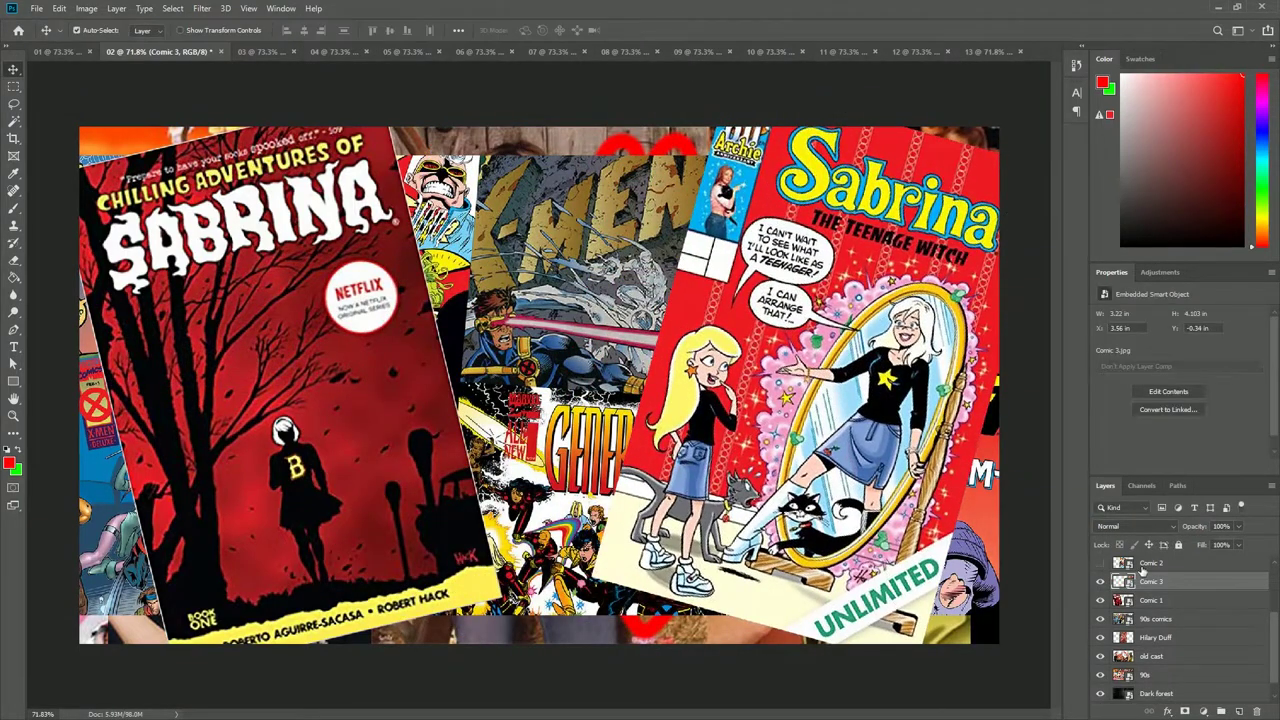
Step: Show Comic 2 and rotate the Netflix poster 90° clockwise, scaling it to cover the canvas
{"action": "left_click", "coordinate": [1145, 565]}
{"action": "left_click", "coordinate": [1101, 565]}
{"action": "right_click", "coordinate": [572, 490]}
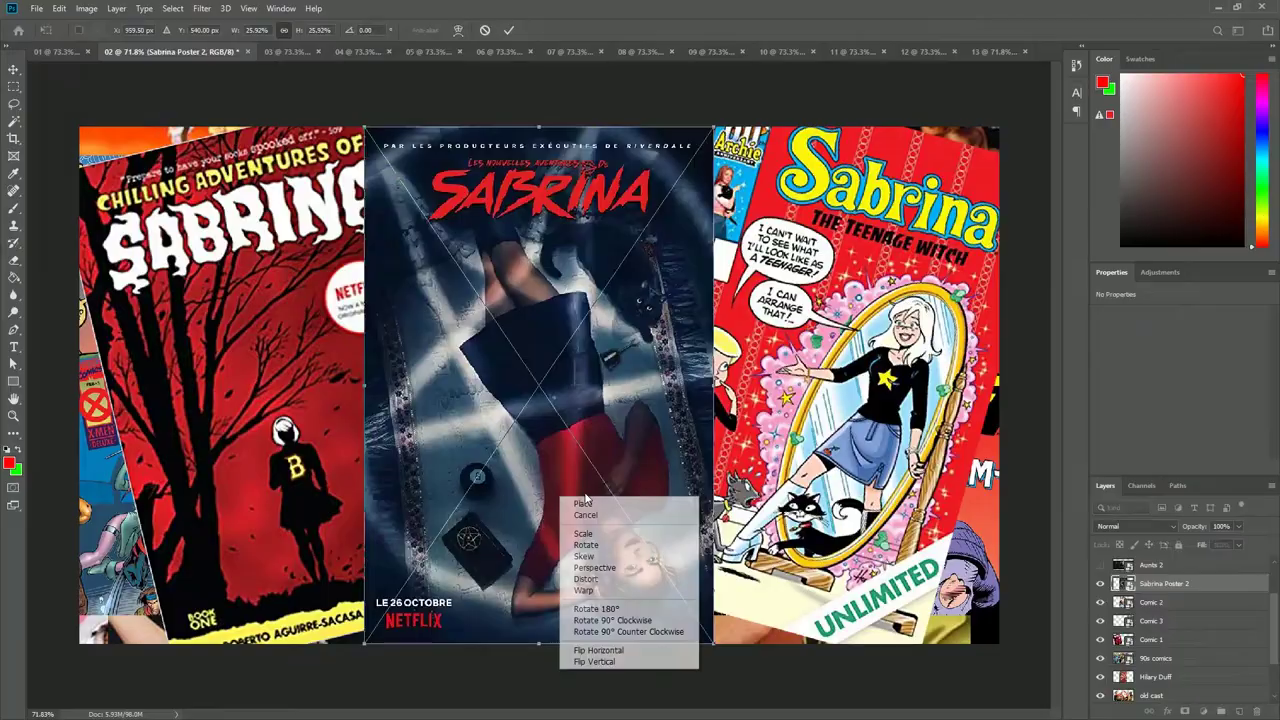
{"action": "left_click", "coordinate": [632, 610]}
{"action": "left_click_drag", "start_coordinate": [280, 212], "coordinate": [109, 86]}
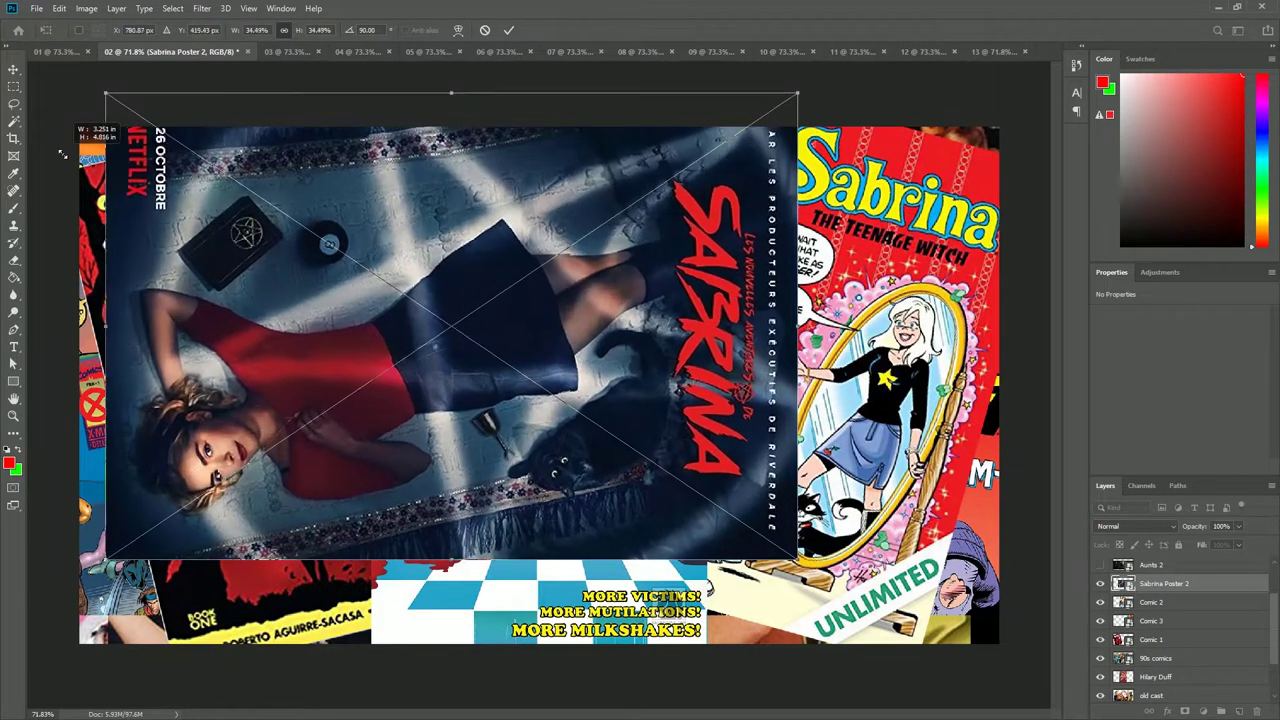
{"action": "left_click_drag", "start_coordinate": [400, 350], "coordinate": [400, 393]}
{"action": "left_click_drag", "start_coordinate": [109, 129], "coordinate": [80, 127]}
{"action": "left_click_drag", "start_coordinate": [800, 600], "coordinate": [1003, 651]}
{"action": "left_click_drag", "start_coordinate": [768, 564], "coordinate": [720, 556]}
{"action": "key", "text": "Return"}
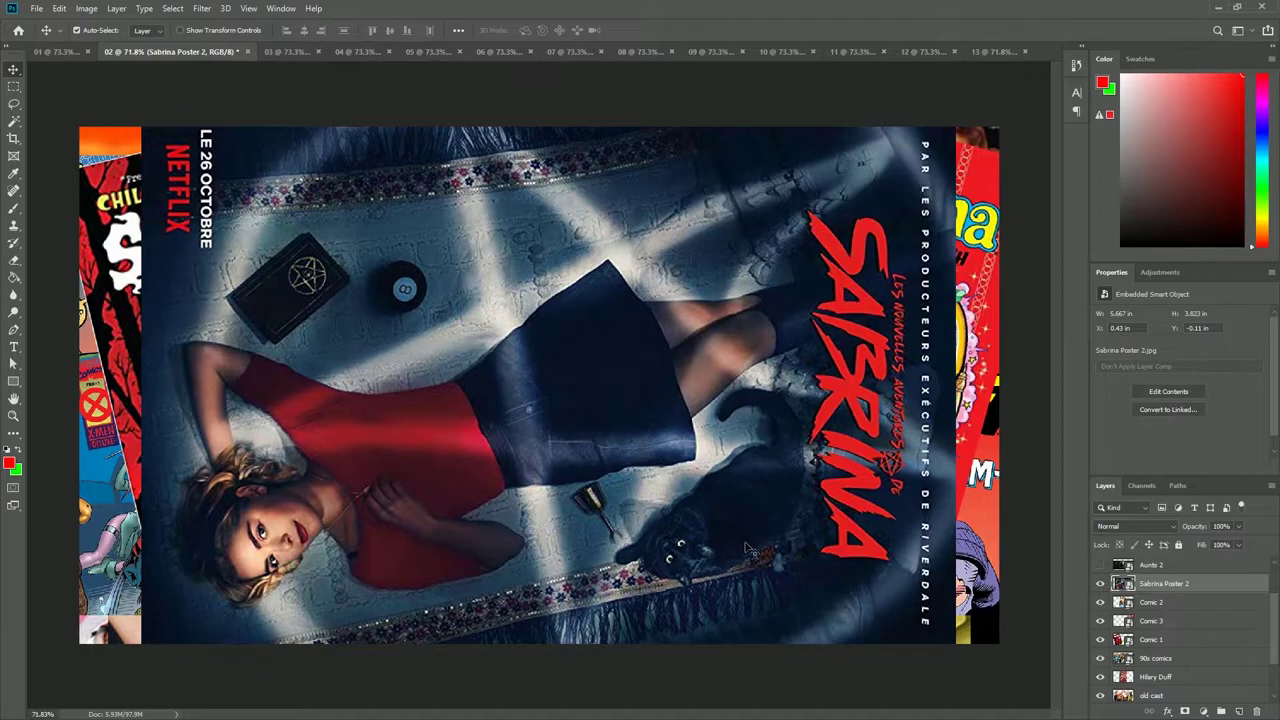
Step: Show the Aunts 2 kitchen scene and the birthday Sabrina Poster layers
{"action": "scroll", "coordinate": [1130, 590], "scroll_direction": "up", "scroll_amount": 1}
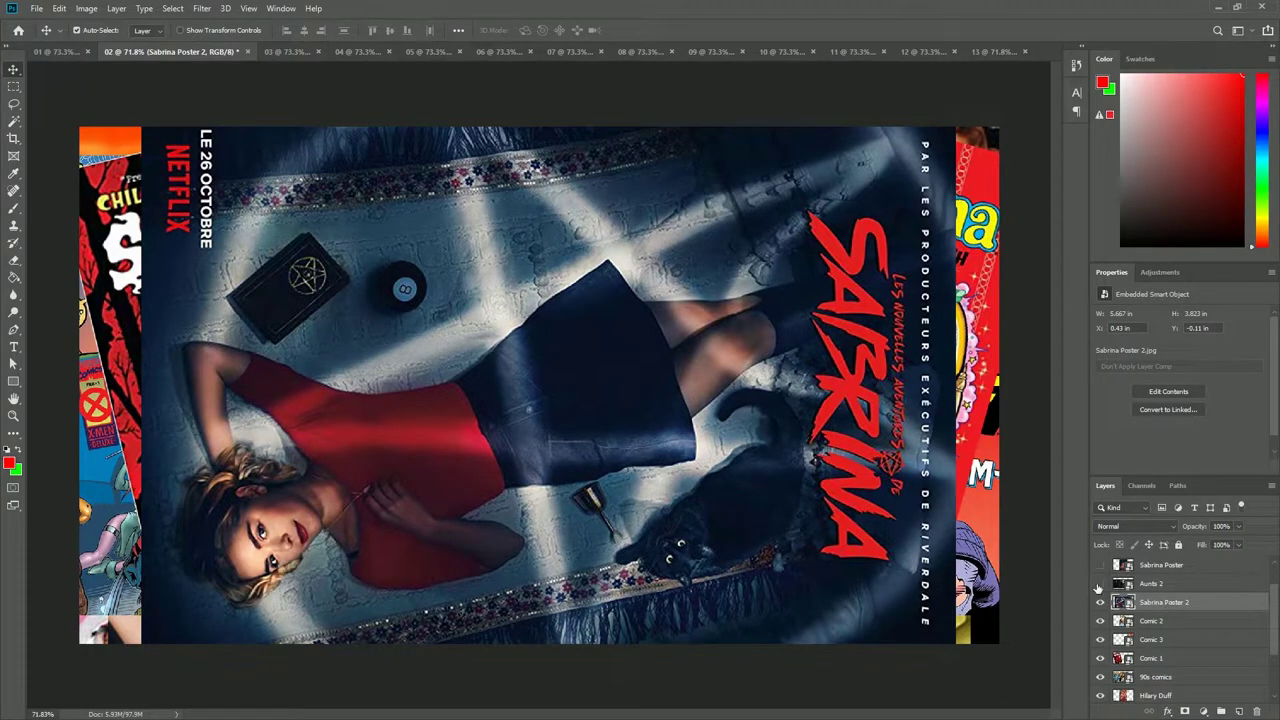
{"action": "left_click", "coordinate": [1100, 584]}
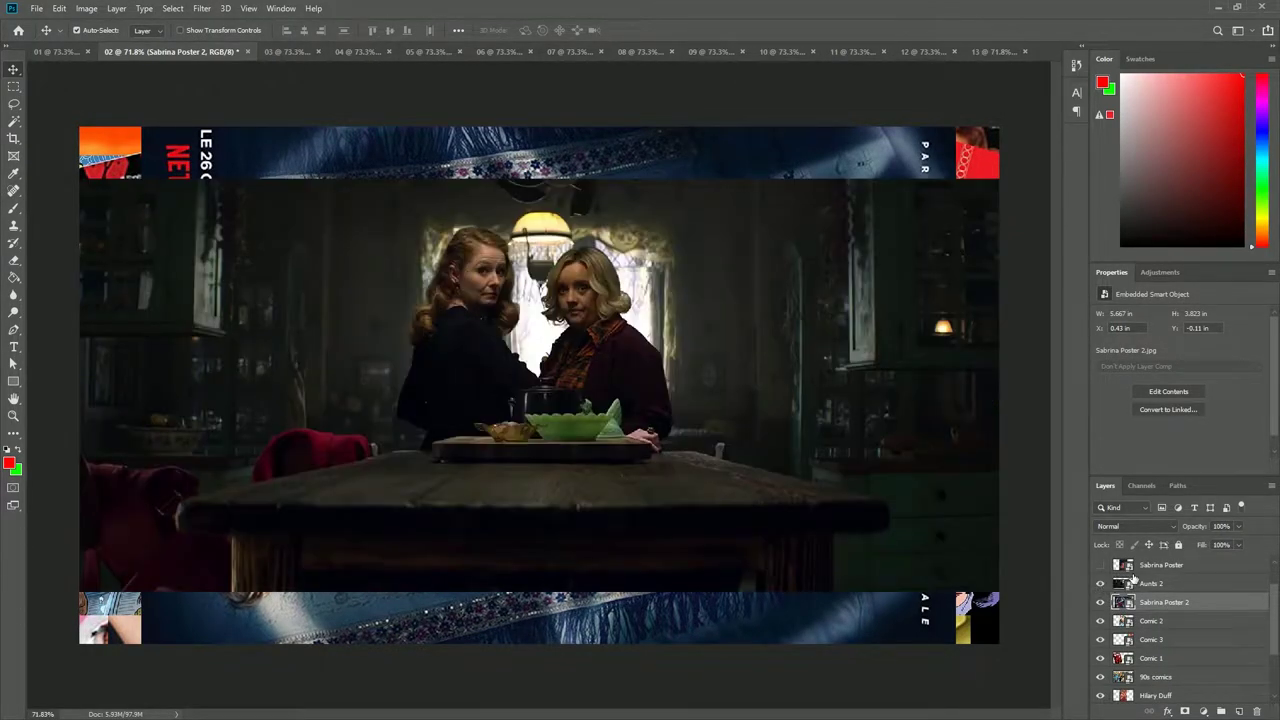
{"action": "left_click", "coordinate": [1101, 565]}
Step: Scroll up the Layers panel to reach the ART layer
{"action": "scroll", "coordinate": [1180, 607], "scroll_direction": "up", "scroll_amount": 2}
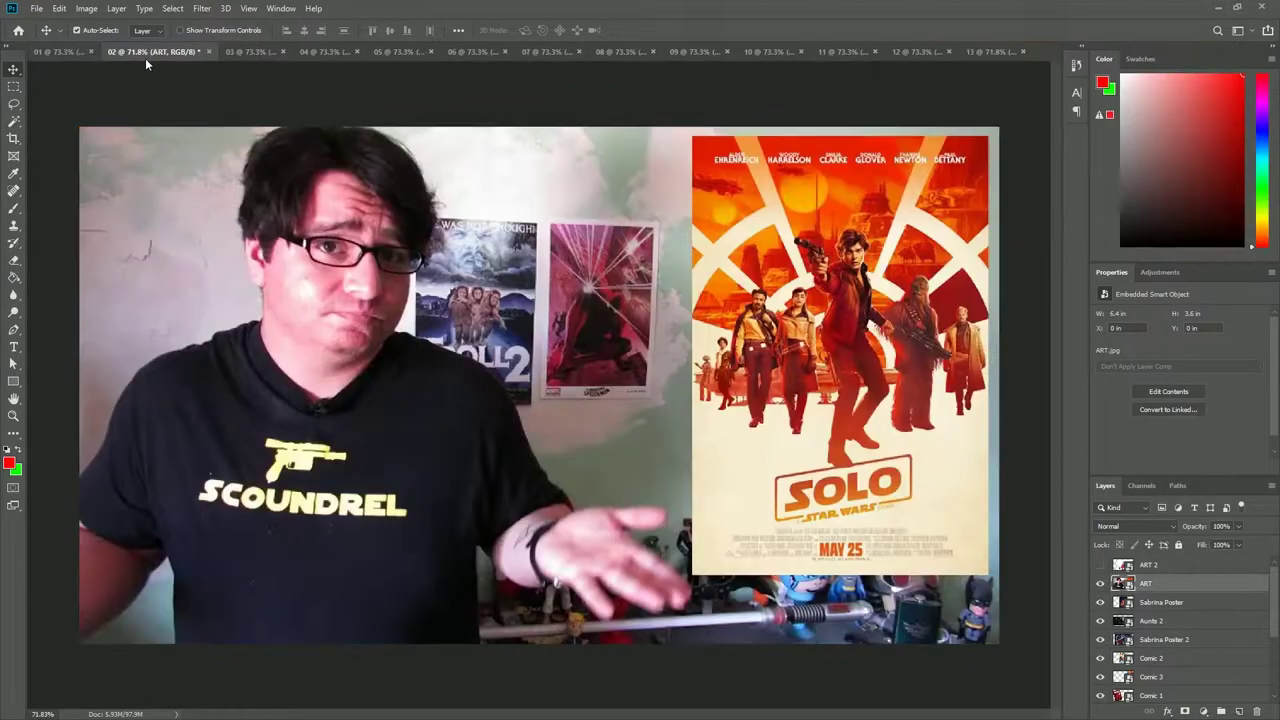
Step: Mask ART down to the man's head and delete the IDK DUDE meme's white background
{"action": "mouse_move", "coordinate": [275, 128]}
{"action": "left_mouse_down"}
{"action": "mouse_move", "coordinate": [235, 250]}
{"action": "mouse_move", "coordinate": [428, 318]}
{"action": "mouse_move", "coordinate": [445, 140]}
{"action": "mouse_move", "coordinate": [275, 128]}
{"action": "left_mouse_up"}
{"action": "left_click", "coordinate": [1185, 711]}
{"action": "left_click", "coordinate": [1101, 566]}
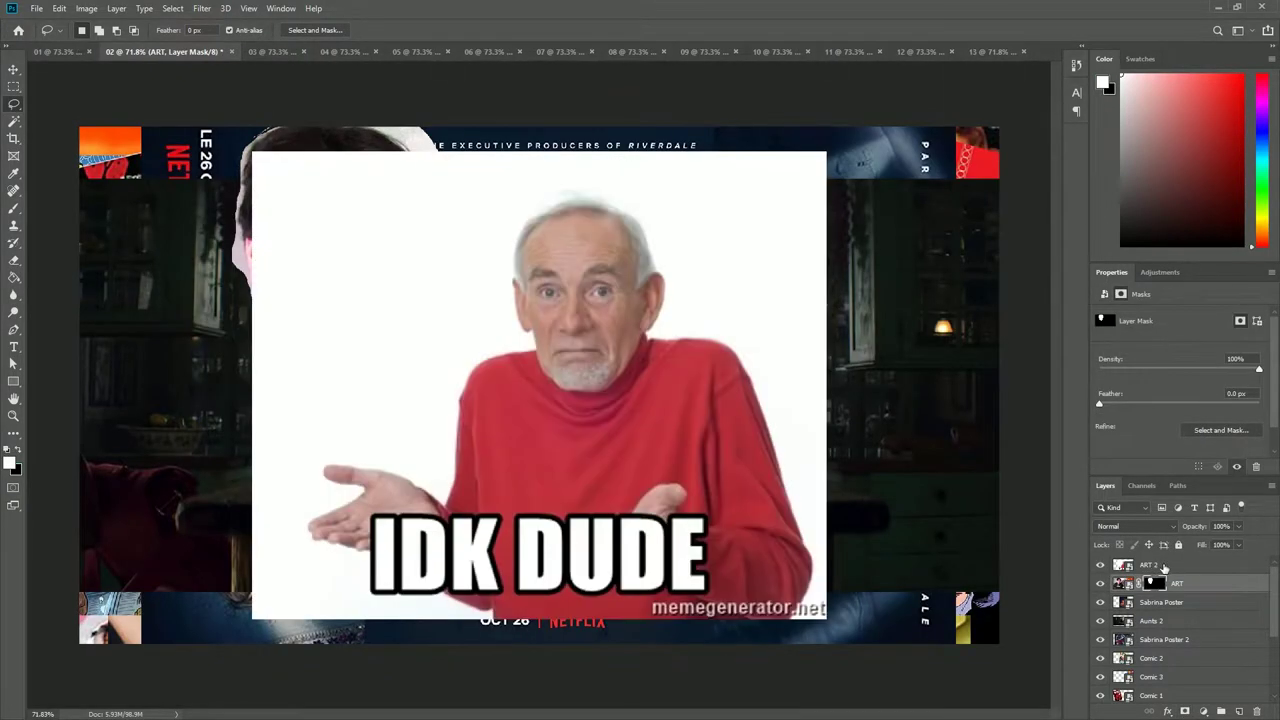
{"action": "left_click", "coordinate": [1150, 565]}
{"action": "key", "text": "w"}
{"action": "left_click", "coordinate": [420, 366]}
{"action": "key", "text": "Delete"}
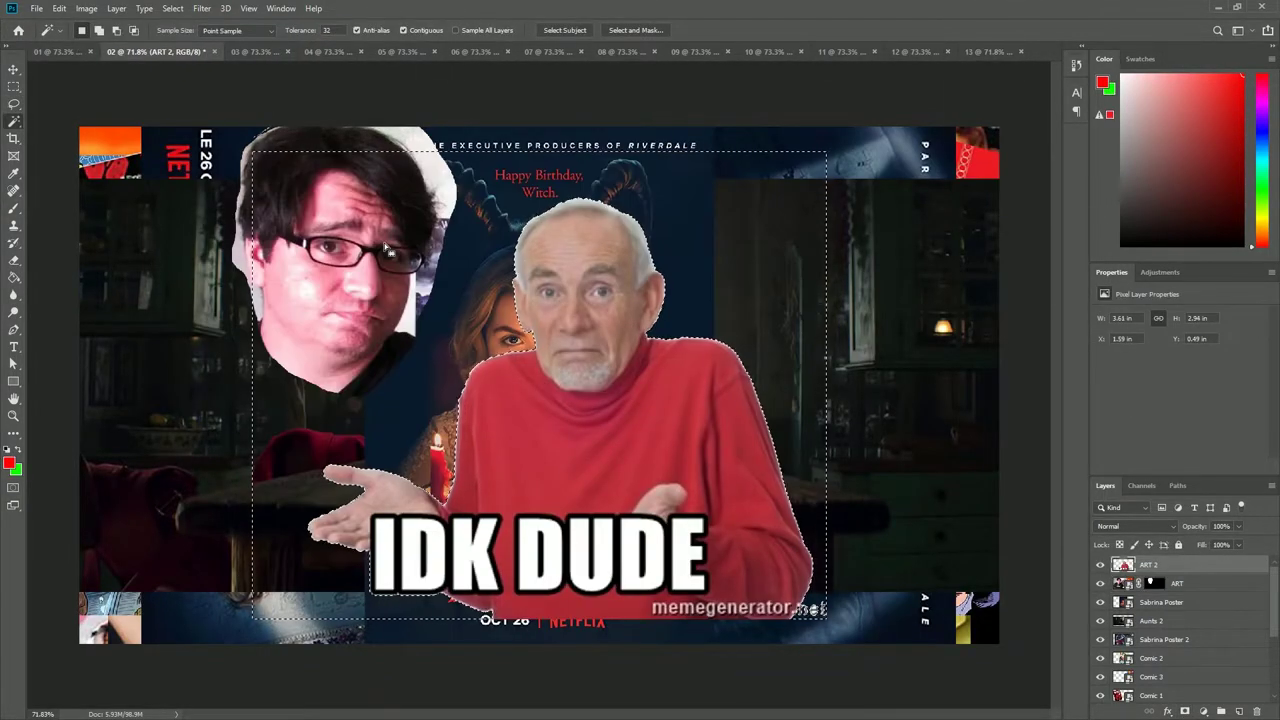
Step: Move the head layer above the meme and scale it onto the meme man's face
{"action": "key", "text": "b"}
{"action": "left_click", "coordinate": [1177, 583]}
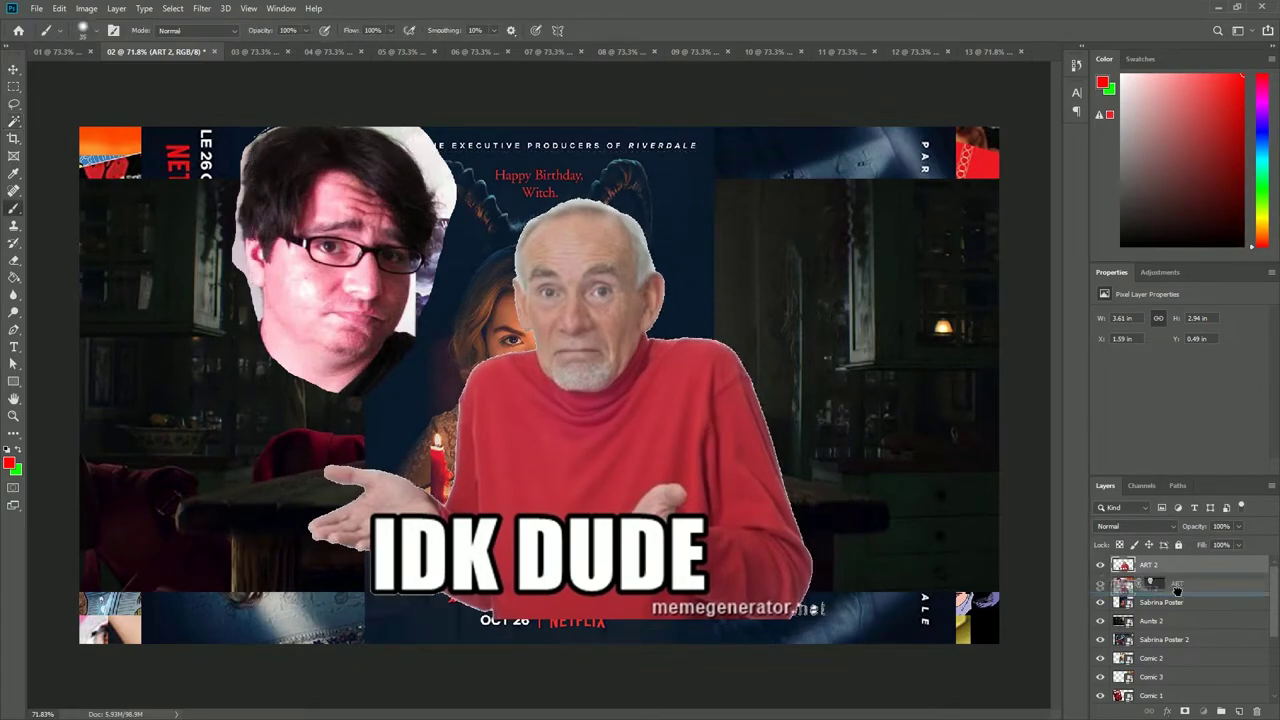
{"action": "left_click_drag", "start_coordinate": [1177, 583], "coordinate": [1150, 560]}
{"action": "key", "text": "ctrl+t"}
{"action": "left_click_drag", "start_coordinate": [340, 270], "coordinate": [491, 302]}
{"action": "left_click_drag", "start_coordinate": [633, 455], "coordinate": [528, 380]}
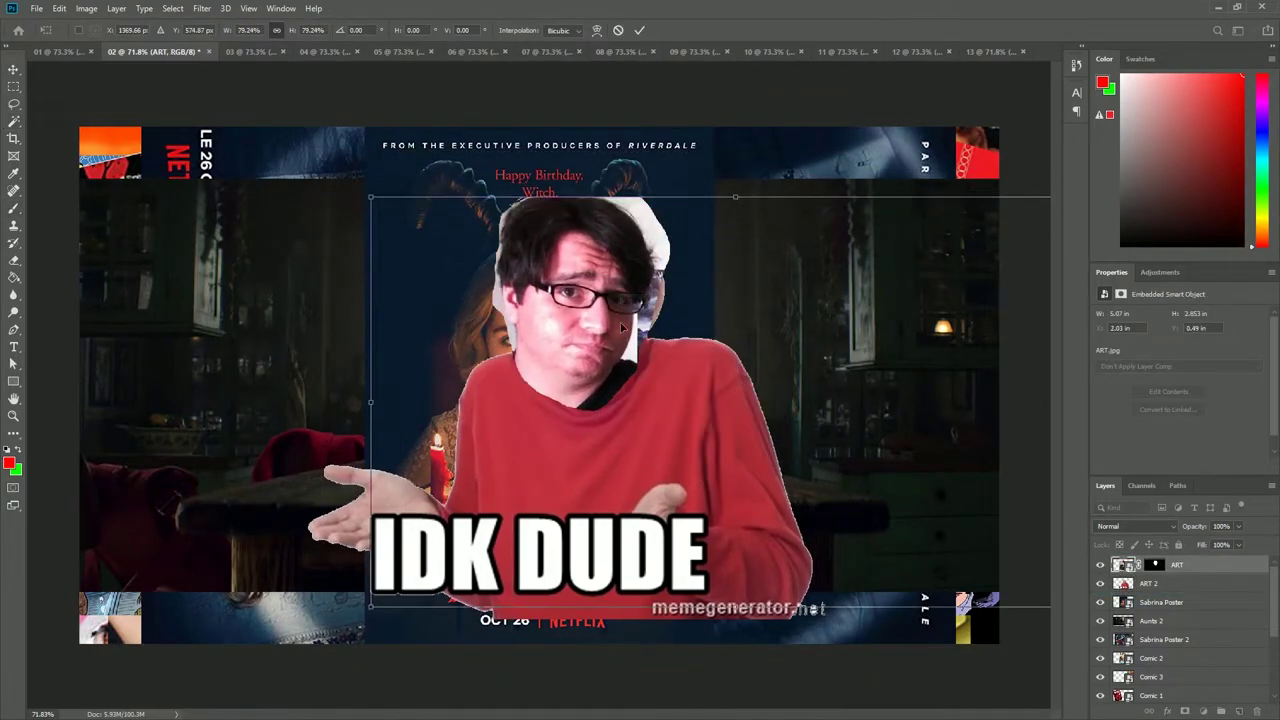
{"action": "key", "text": "Return"}
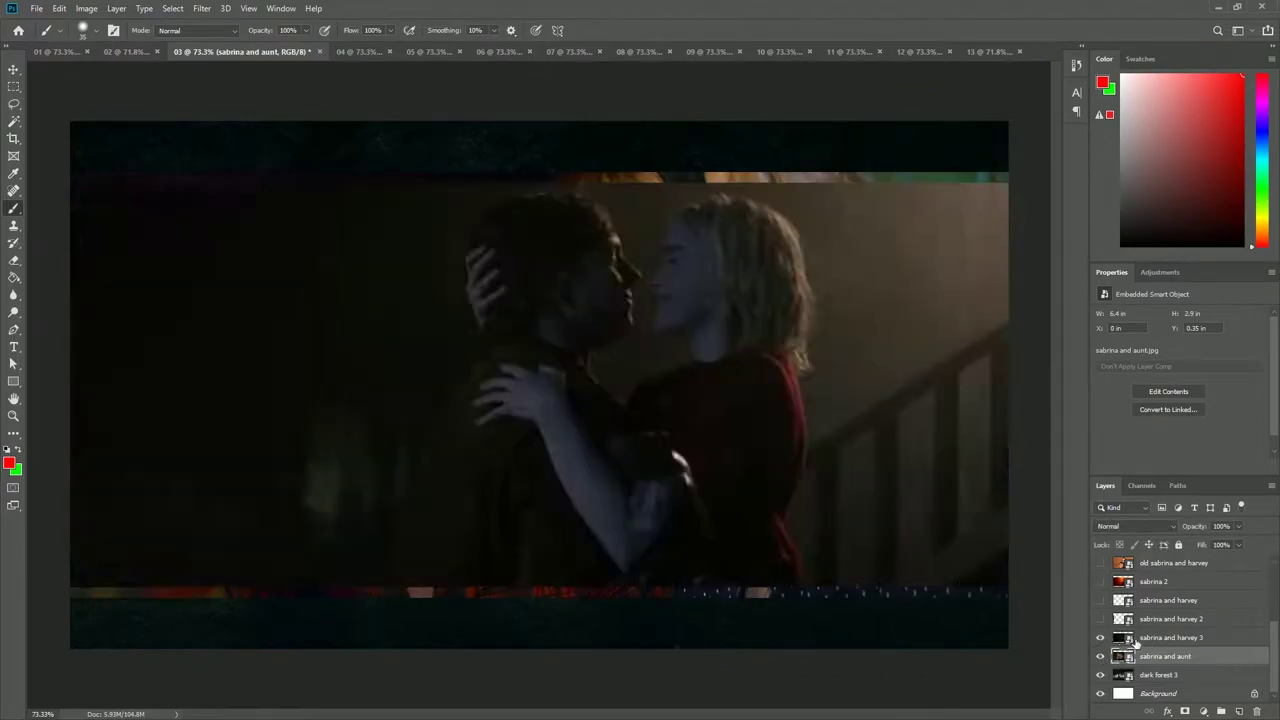
Step: Rasterize sabrina and harvey 3 and paint a red X over the couple
{"action": "key", "text": "alt+]"}
{"action": "left_click", "coordinate": [619, 494]}
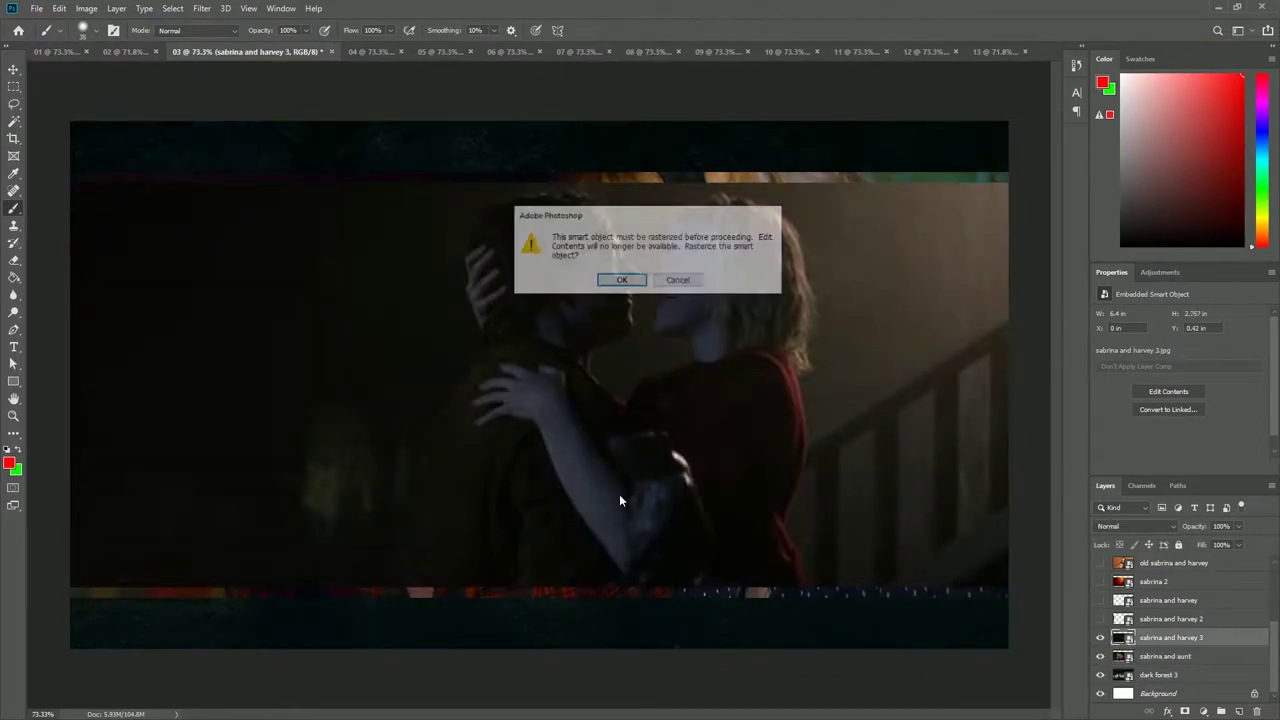
{"action": "key", "text": "Return"}
{"action": "left_click_drag", "start_coordinate": [447, 220], "coordinate": [825, 545]}
{"action": "left_click_drag", "start_coordinate": [872, 234], "coordinate": [156, 612]}
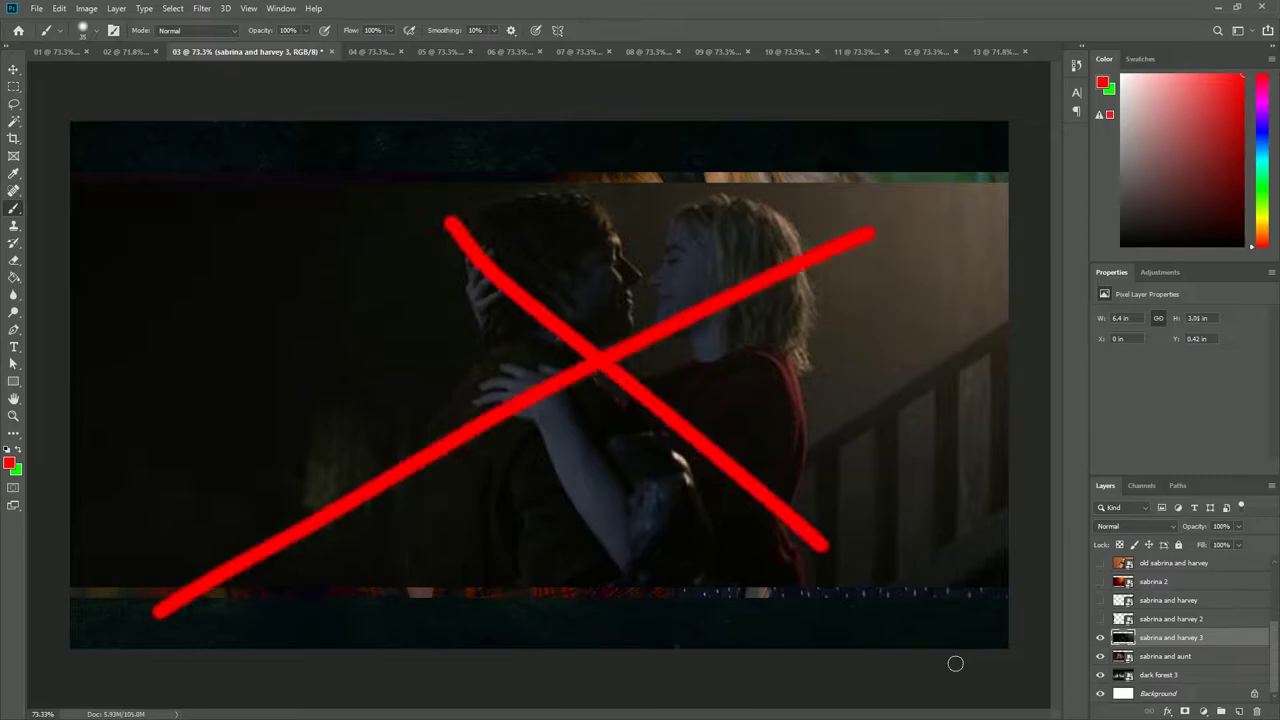
Step: Show sabrina and harvey 2 and sabrina and harvey, sliding them right and left to fill the canvas
{"action": "left_click", "coordinate": [1101, 620]}
{"action": "left_click", "coordinate": [1178, 624]}
{"action": "key", "text": "v"}
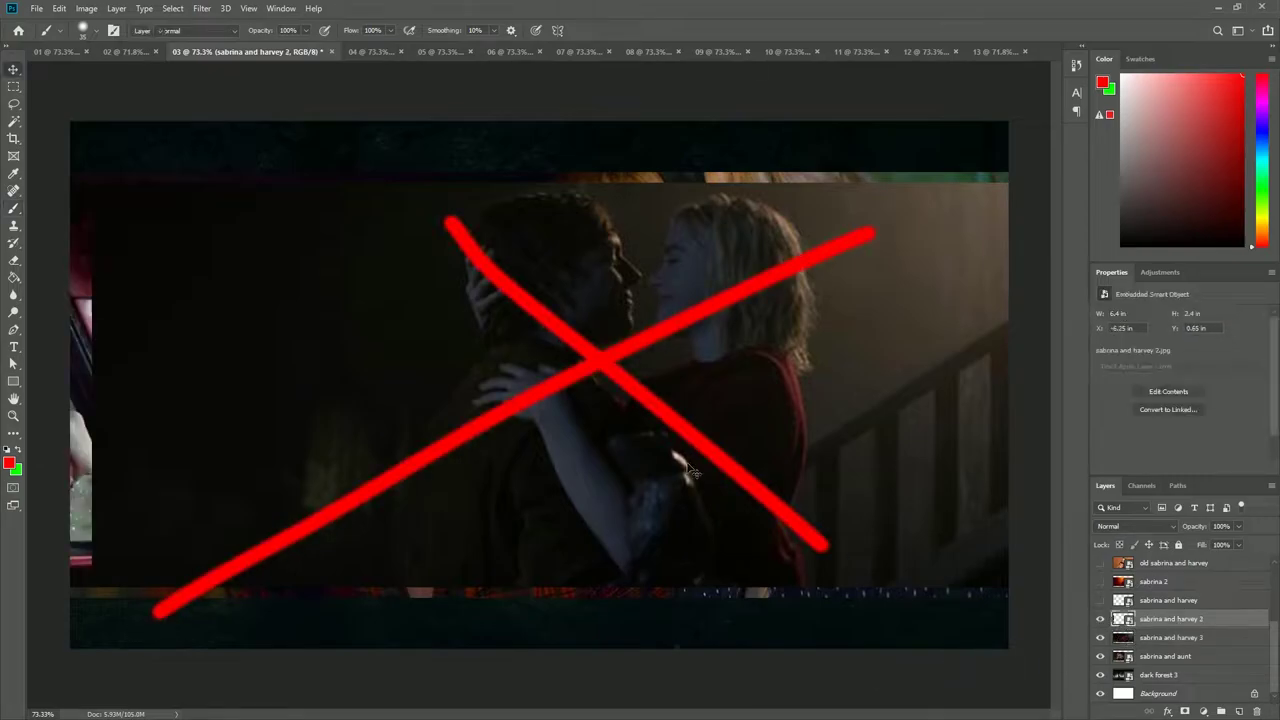
{"action": "left_click_drag", "start_coordinate": [110, 345], "coordinate": [1008, 370]}
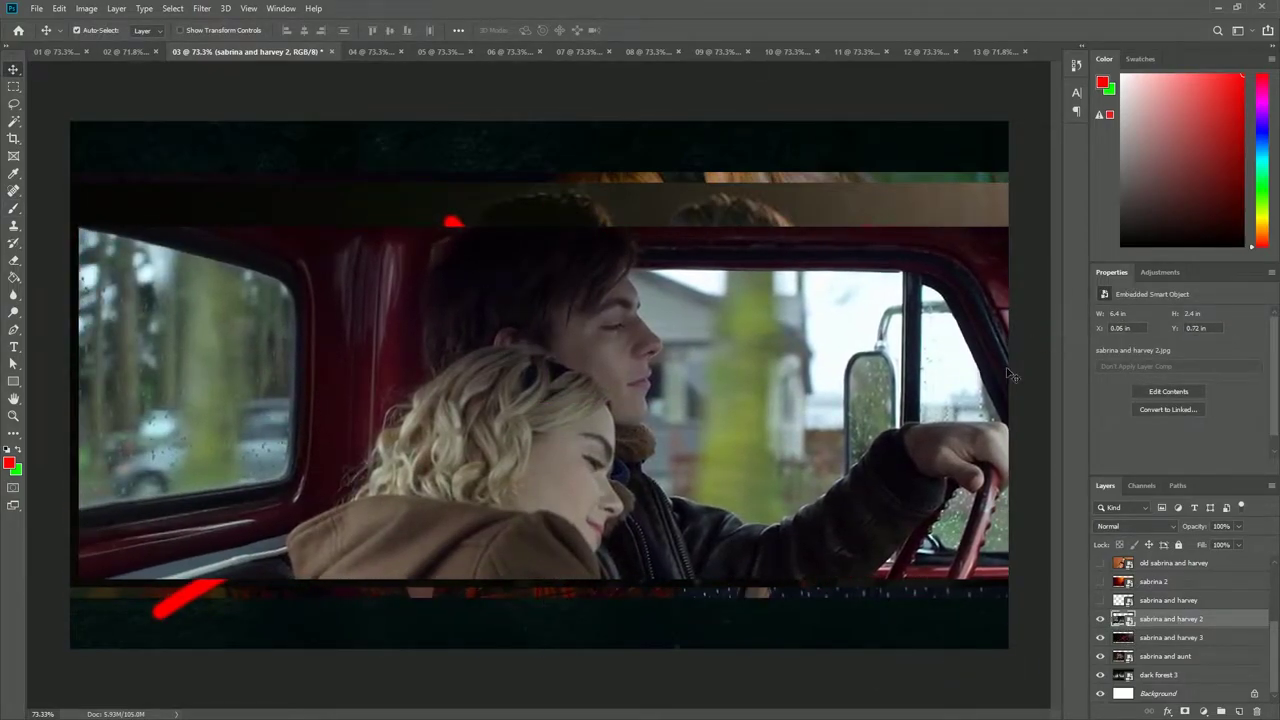
{"action": "left_click", "coordinate": [1180, 600]}
{"action": "left_click", "coordinate": [1101, 600]}
{"action": "left_click_drag", "start_coordinate": [1000, 470], "coordinate": [65, 465]}
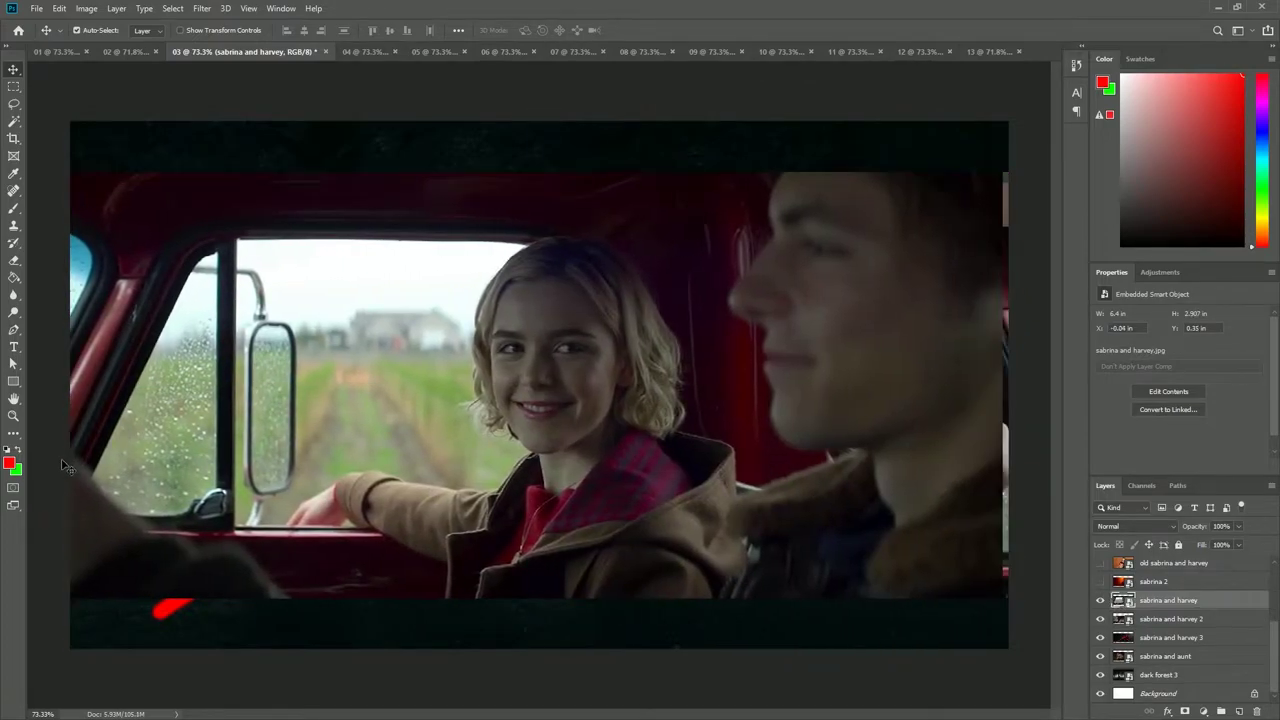
Step: Show and select the fiery sabrina 2 layer
{"action": "left_click", "coordinate": [1101, 582]}
{"action": "left_click", "coordinate": [1177, 586]}
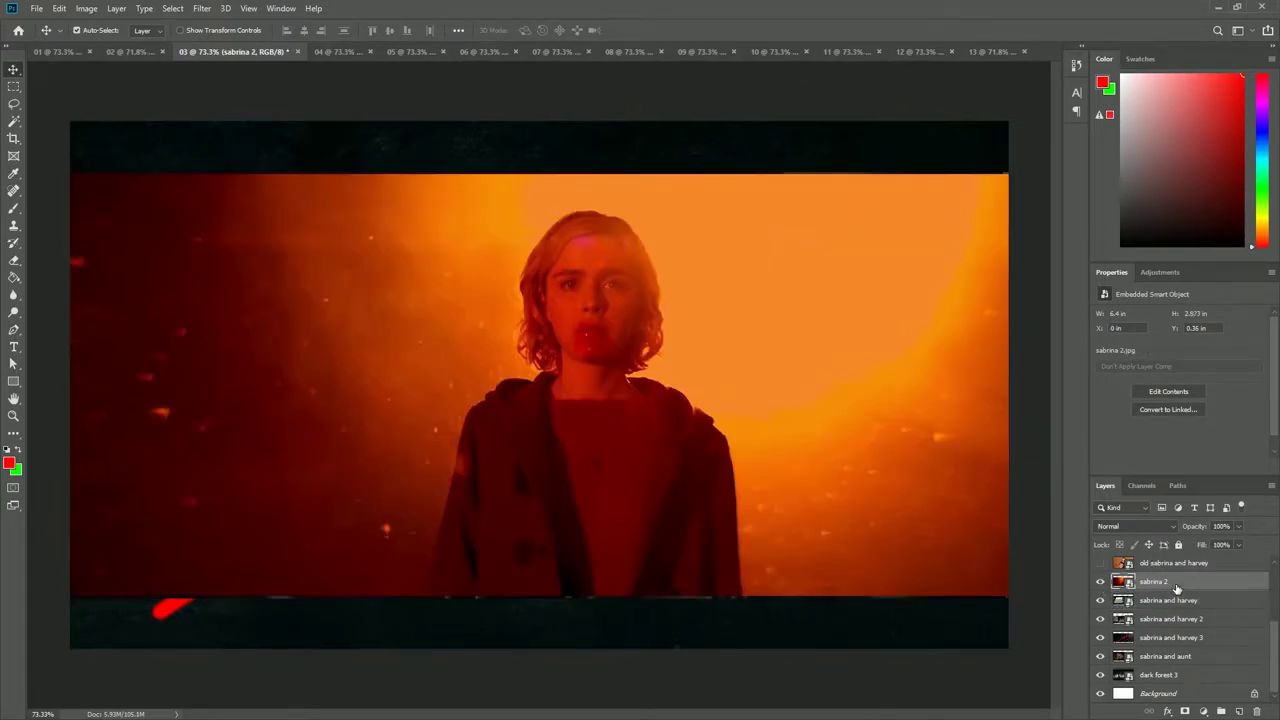
{"action": "scroll", "coordinate": [1180, 590], "scroll_direction": "up", "scroll_amount": 2}
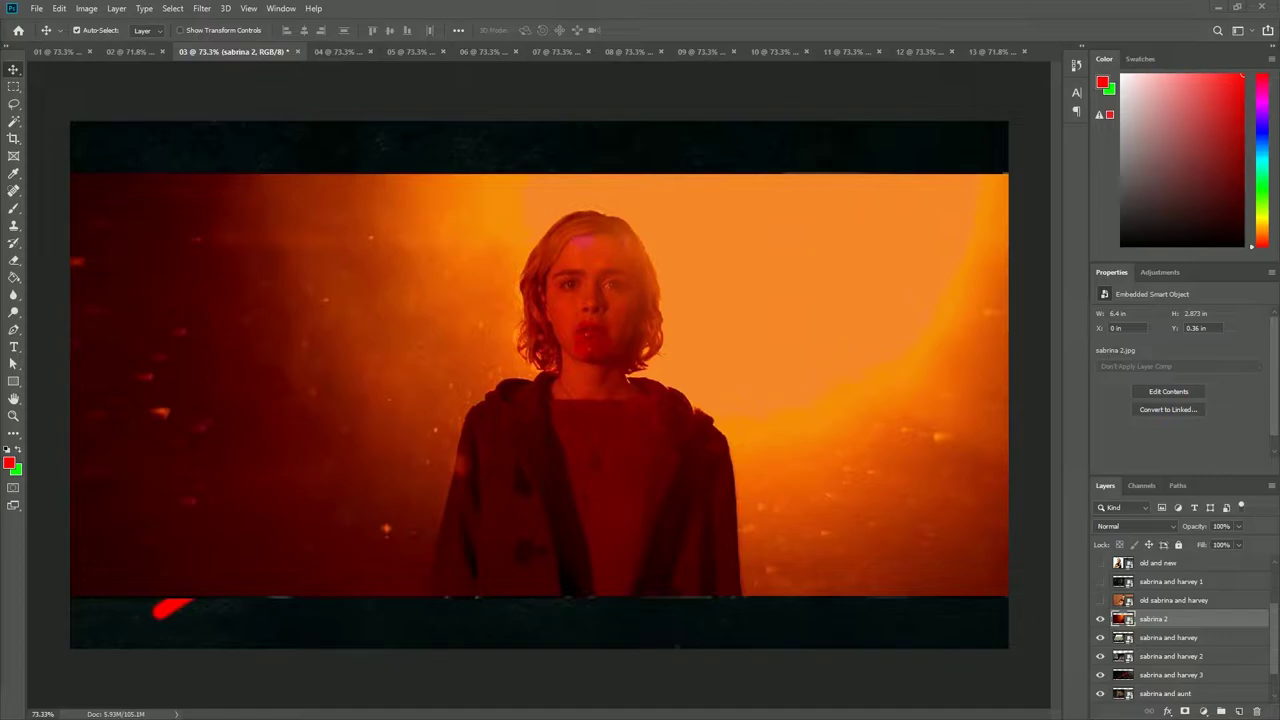
Step: Show the old sabrina and harvey, sabrina and harvey 1, and old and new 1–3 photos
{"action": "left_click", "coordinate": [1101, 600]}
{"action": "left_click", "coordinate": [1158, 598]}
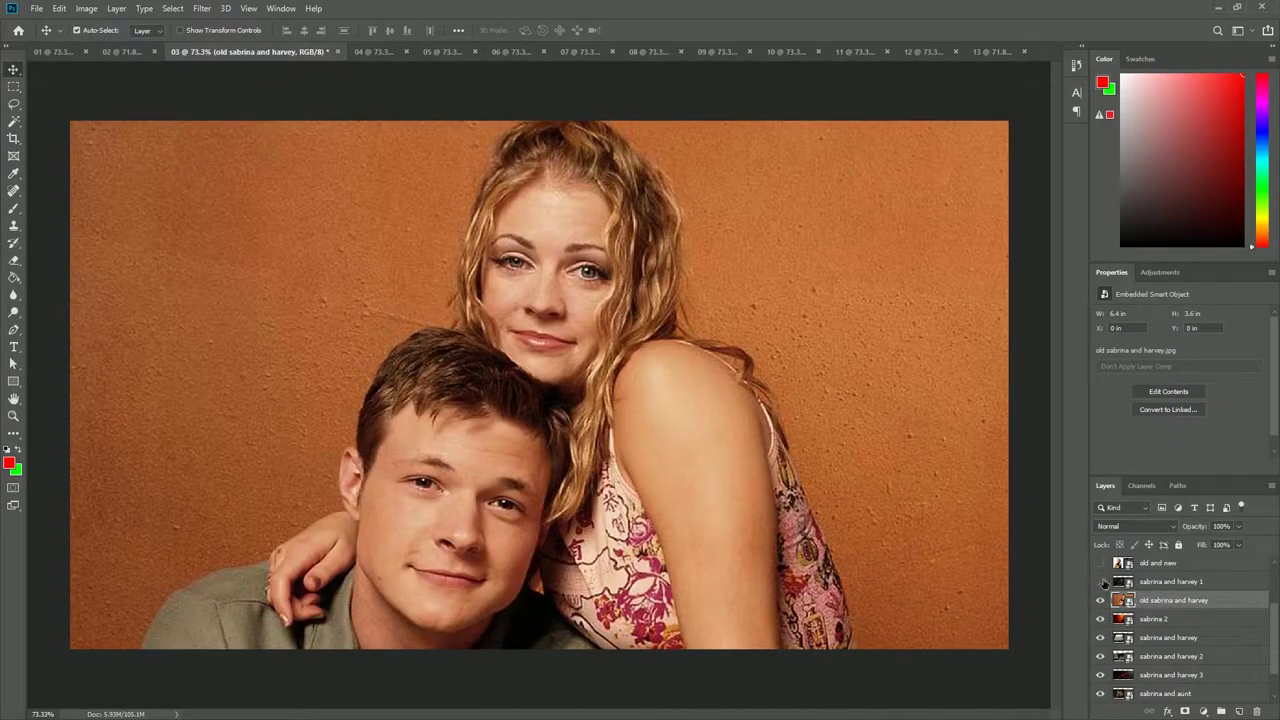
{"action": "left_click", "coordinate": [1101, 581]}
{"action": "left_click", "coordinate": [1160, 582]}
{"action": "scroll", "coordinate": [1205, 610], "scroll_direction": "up", "scroll_amount": 3}
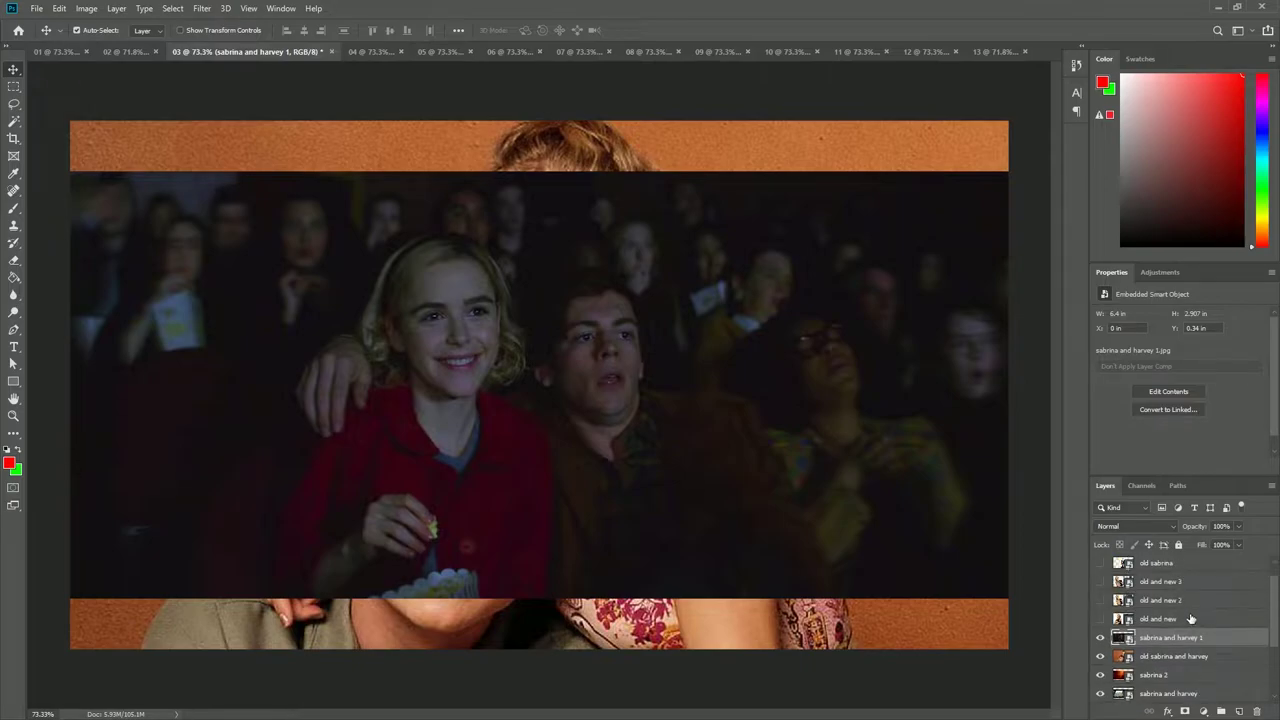
{"action": "left_click", "coordinate": [1101, 619]}
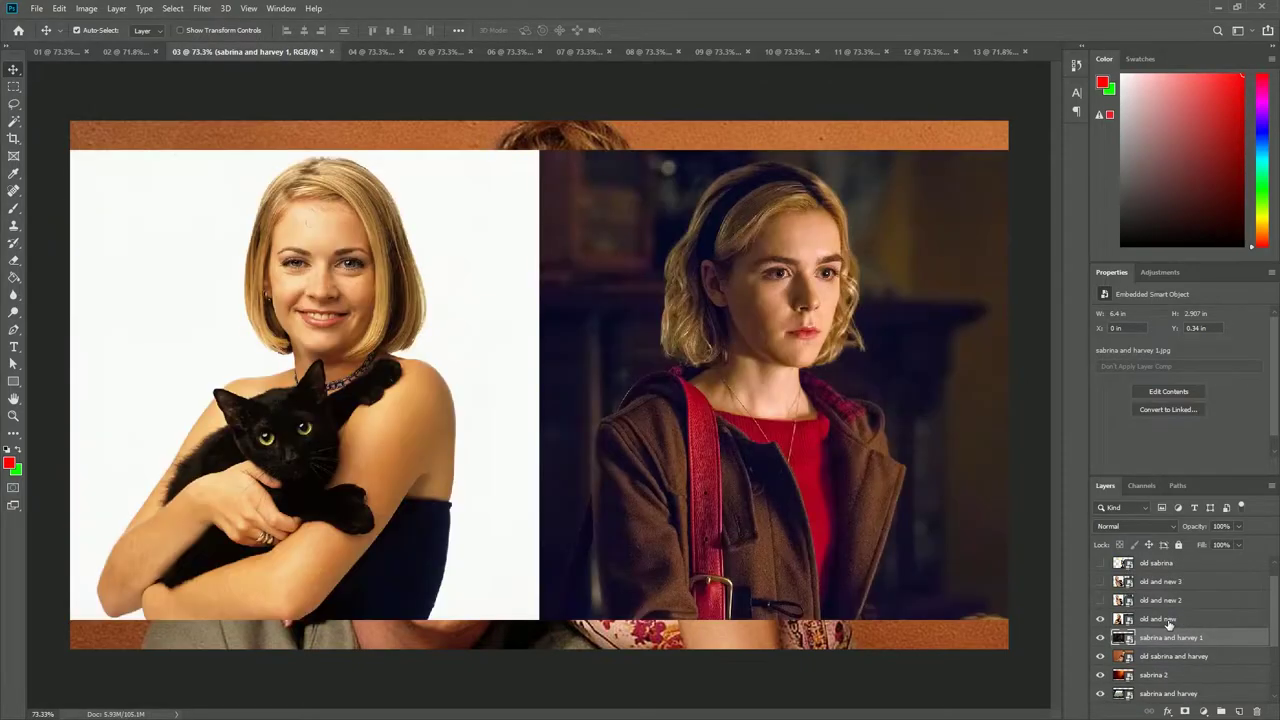
{"action": "left_click", "coordinate": [1100, 600]}
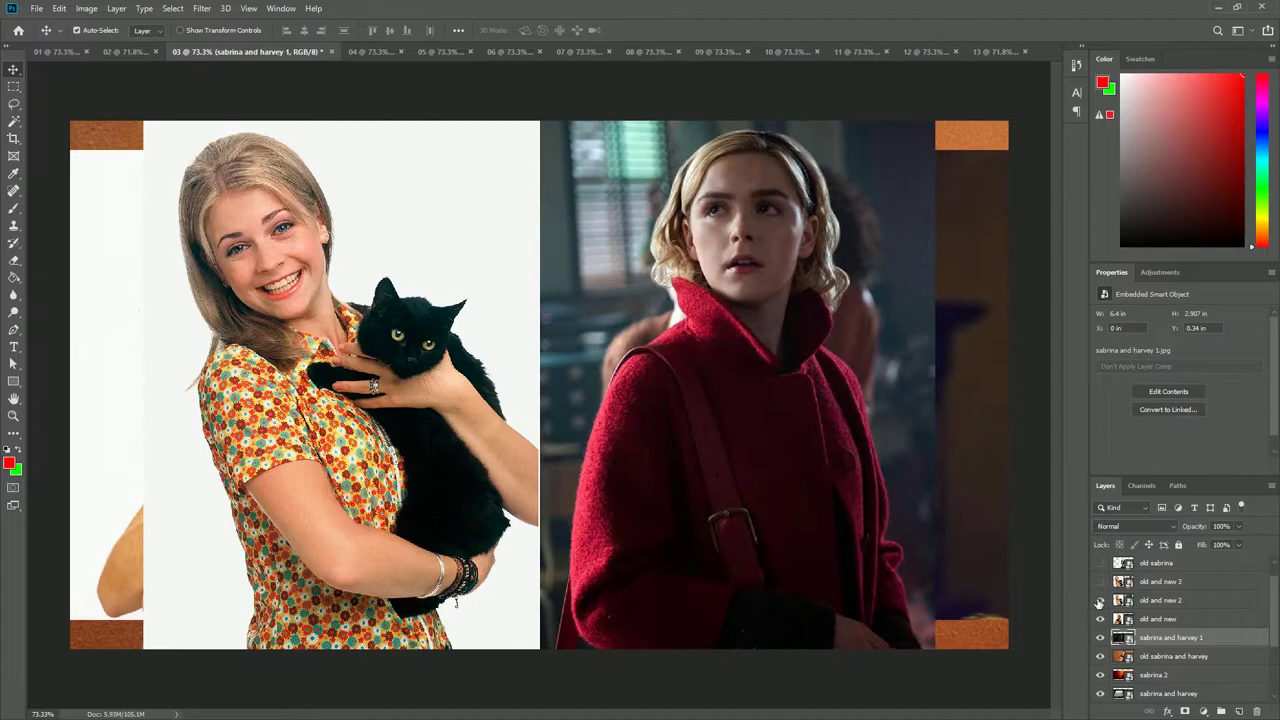
{"action": "left_click", "coordinate": [1101, 581]}
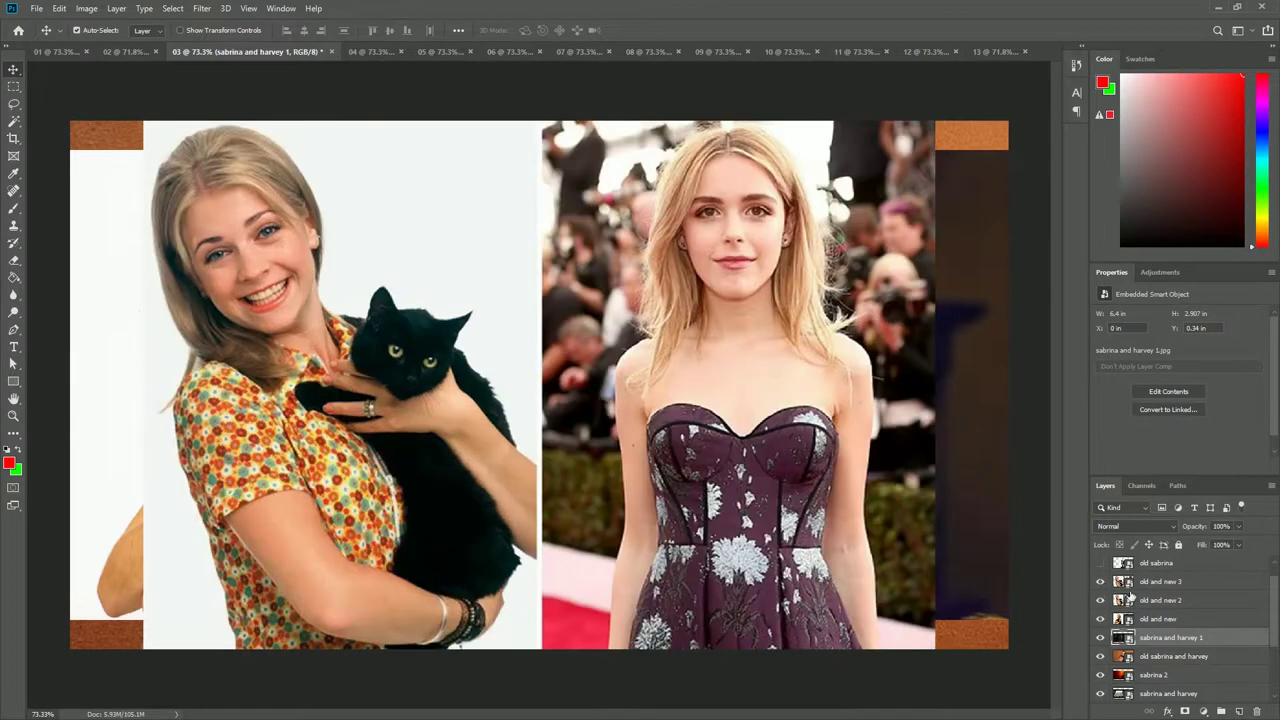
Step: Show old sabrina, delete its white background, and move the witch to the far left
{"action": "left_click", "coordinate": [1101, 562]}
{"action": "left_click", "coordinate": [1156, 562]}
{"action": "key", "text": "w"}
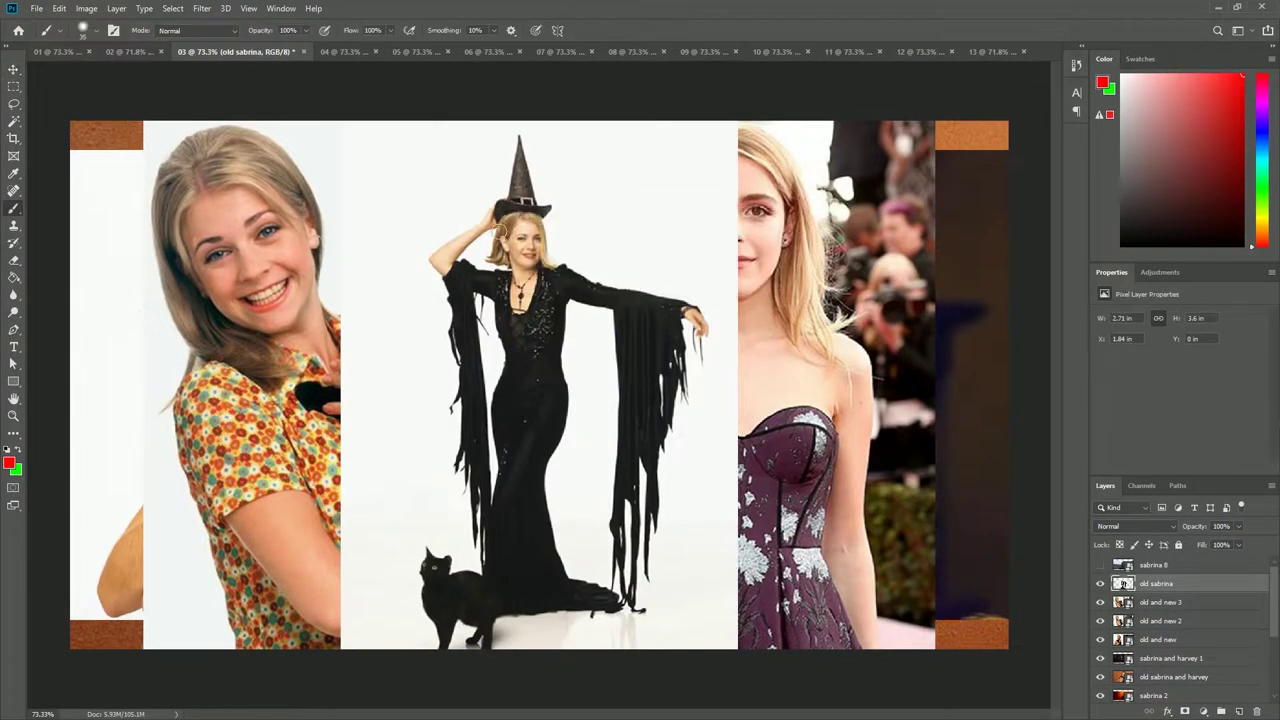
{"action": "left_click", "coordinate": [493, 352]}
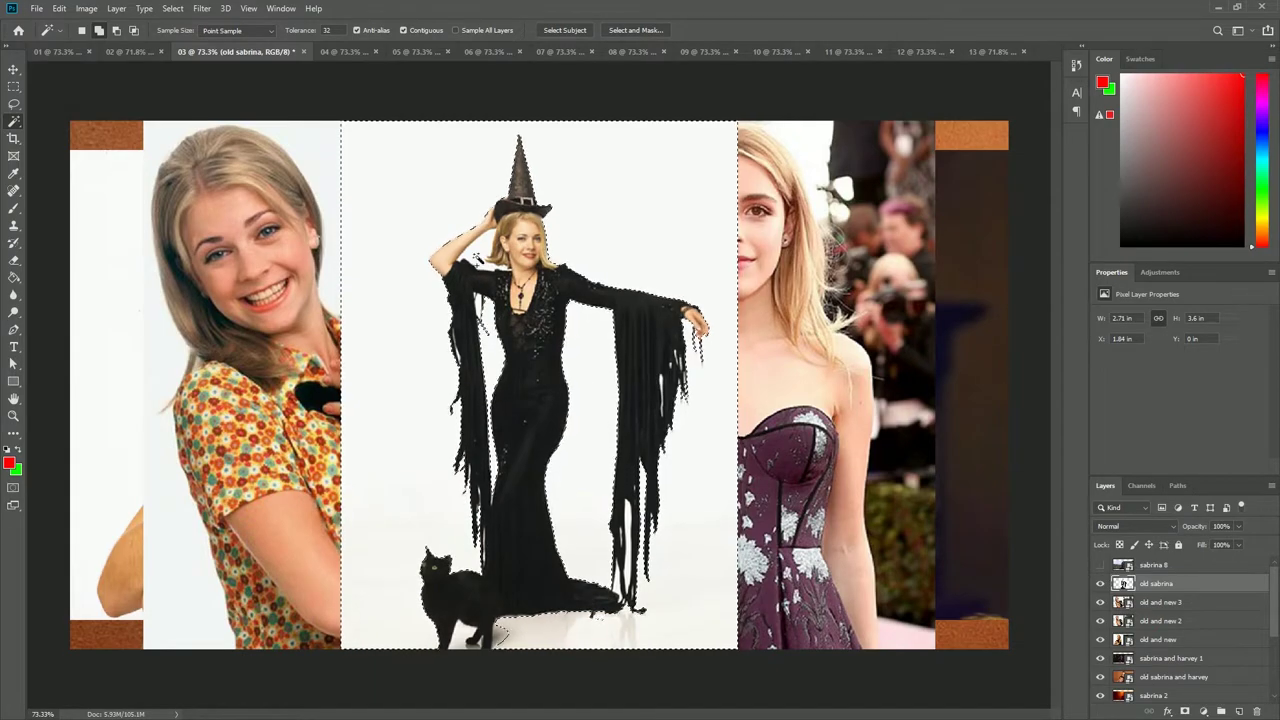
{"action": "key", "text": "Delete"}
{"action": "key", "text": "v"}
{"action": "left_click_drag", "start_coordinate": [520, 368], "coordinate": [165, 368]}
Step: Hide sabrina 8 and scribble black over the older Sabrina in old and new 3
{"action": "left_click", "coordinate": [1101, 565]}
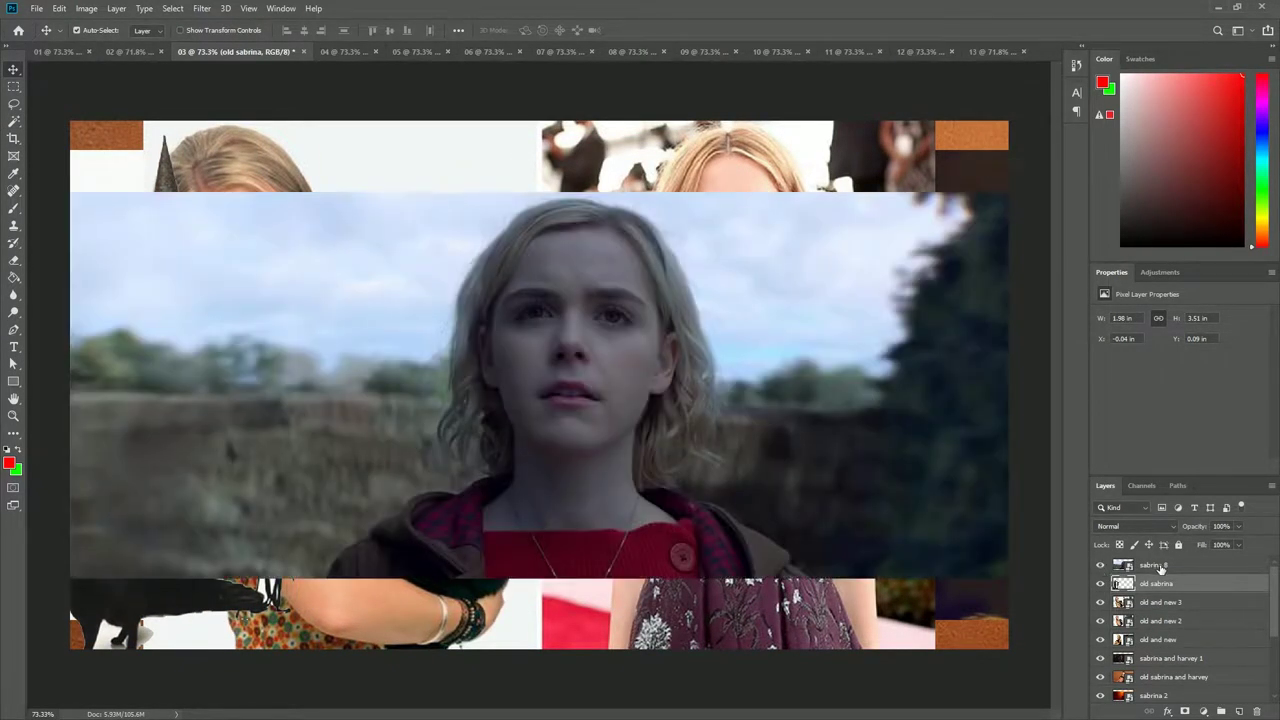
{"action": "left_click_drag", "start_coordinate": [1101, 565], "coordinate": [1101, 583]}
{"action": "left_click", "coordinate": [1160, 602]}
{"action": "key", "text": "b"}
{"action": "mouse_move", "coordinate": [173, 140]}
{"action": "left_mouse_down"}
{"action": "mouse_move", "coordinate": [550, 625]}
{"action": "mouse_move", "coordinate": [300, 420]}
{"action": "mouse_move", "coordinate": [370, 605]}
{"action": "left_mouse_up"}
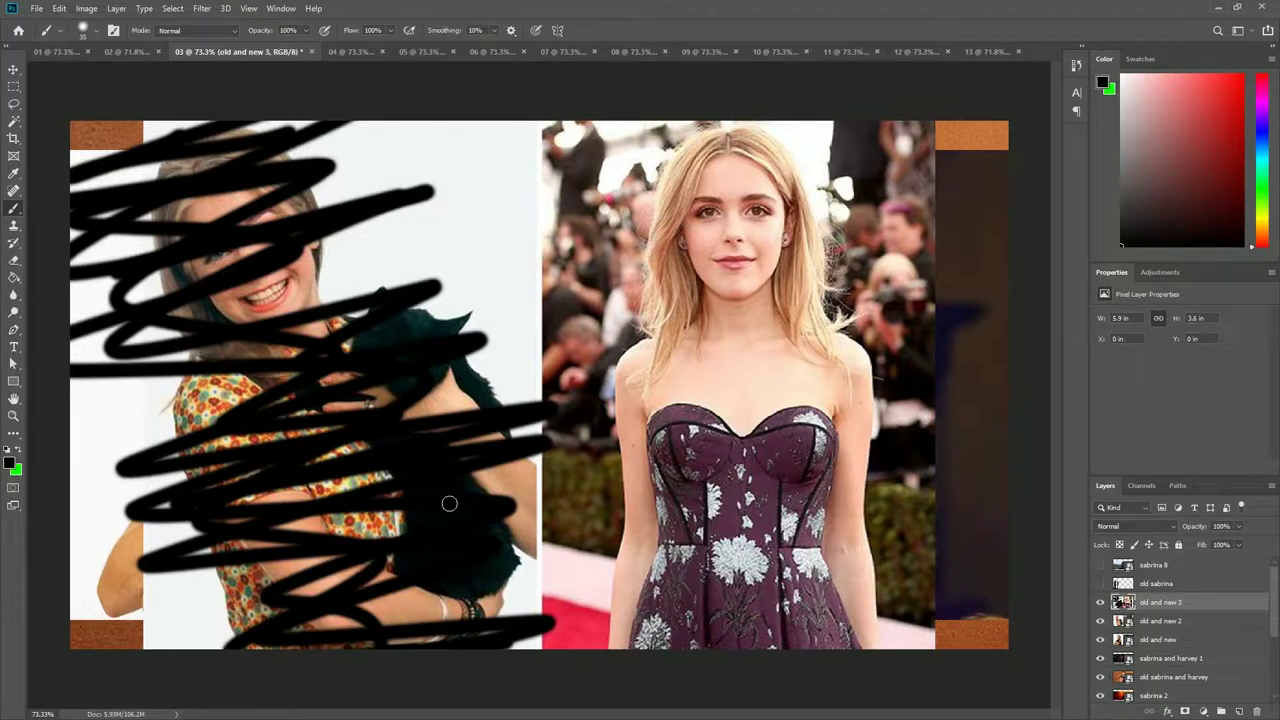
{"action": "key", "text": "v"}
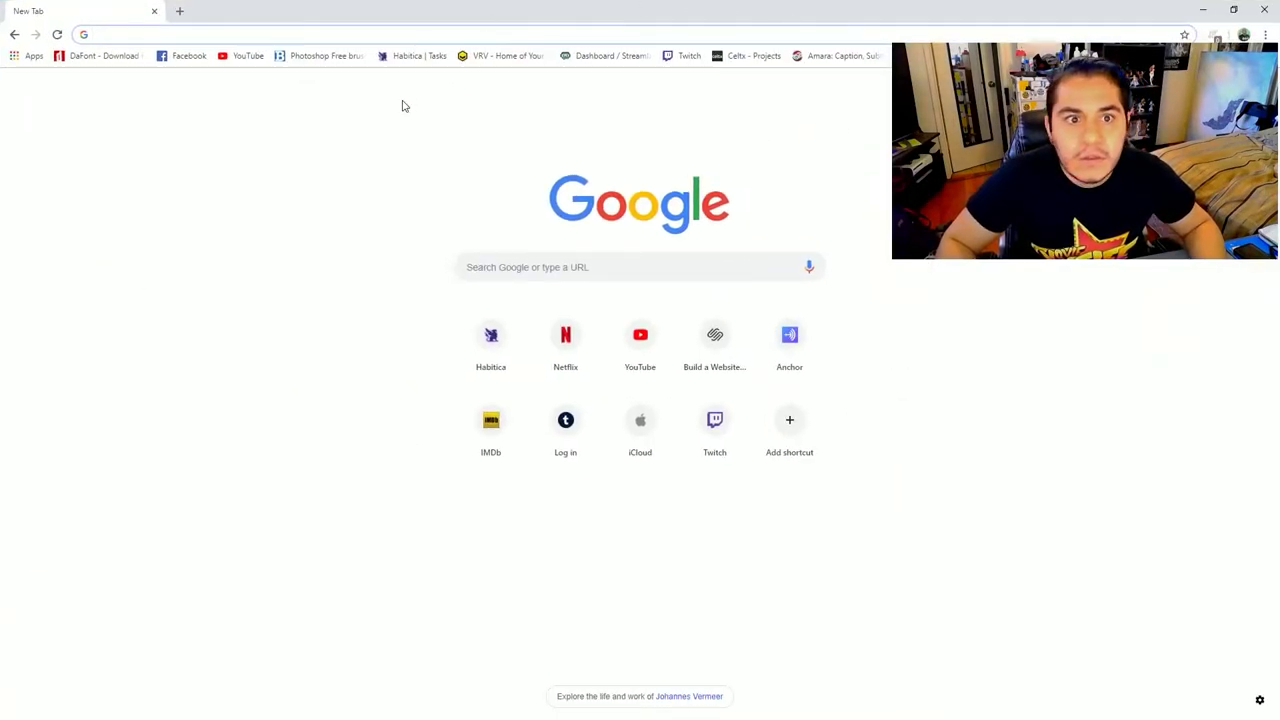
Step: Search IMDb for 'sabrina', open the show's lead actress, and highlight her November 10, 1999 birth date
{"action": "left_click", "coordinate": [490, 425]}
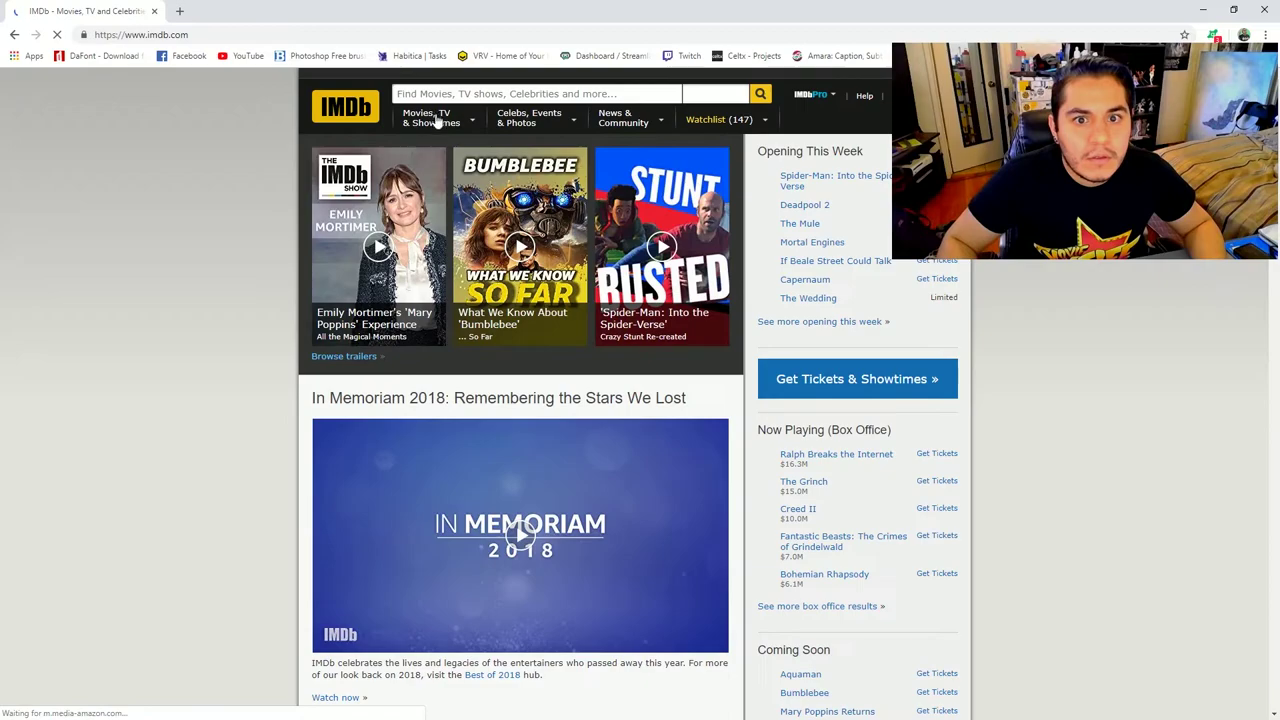
{"action": "left_click", "coordinate": [438, 93]}
{"action": "type", "text": "sab"}
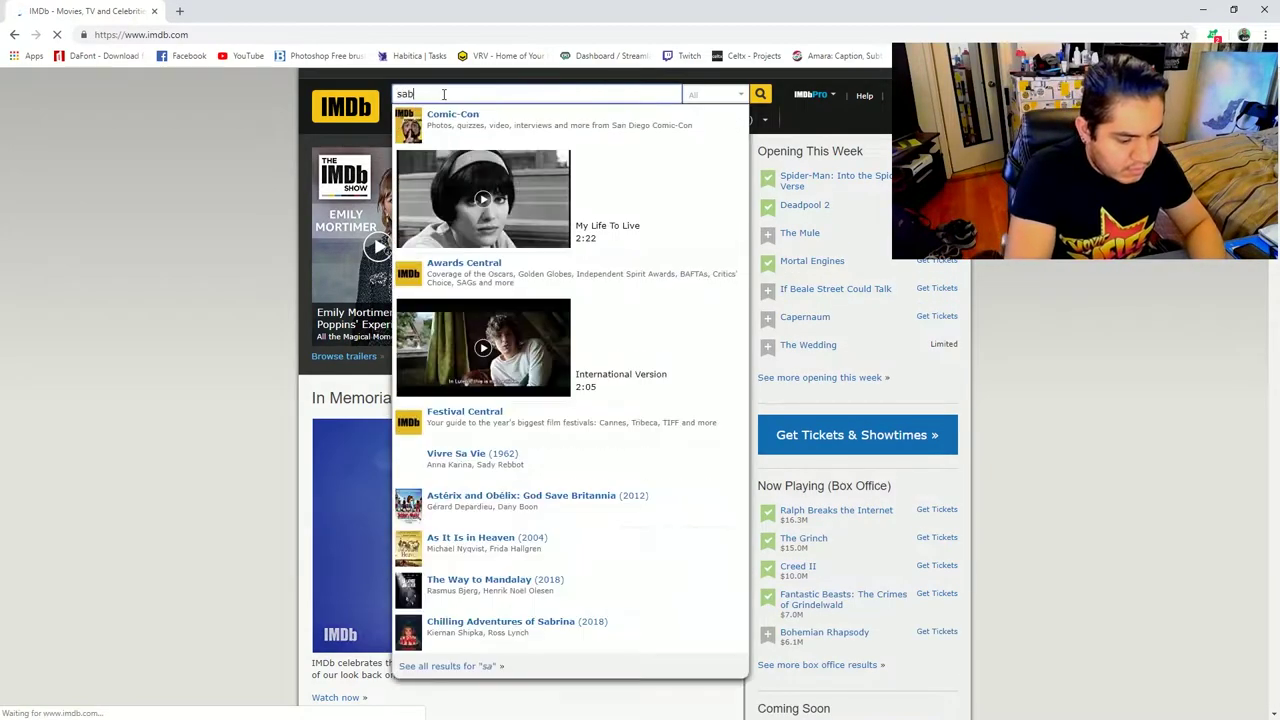
{"action": "type", "text": "rina"}
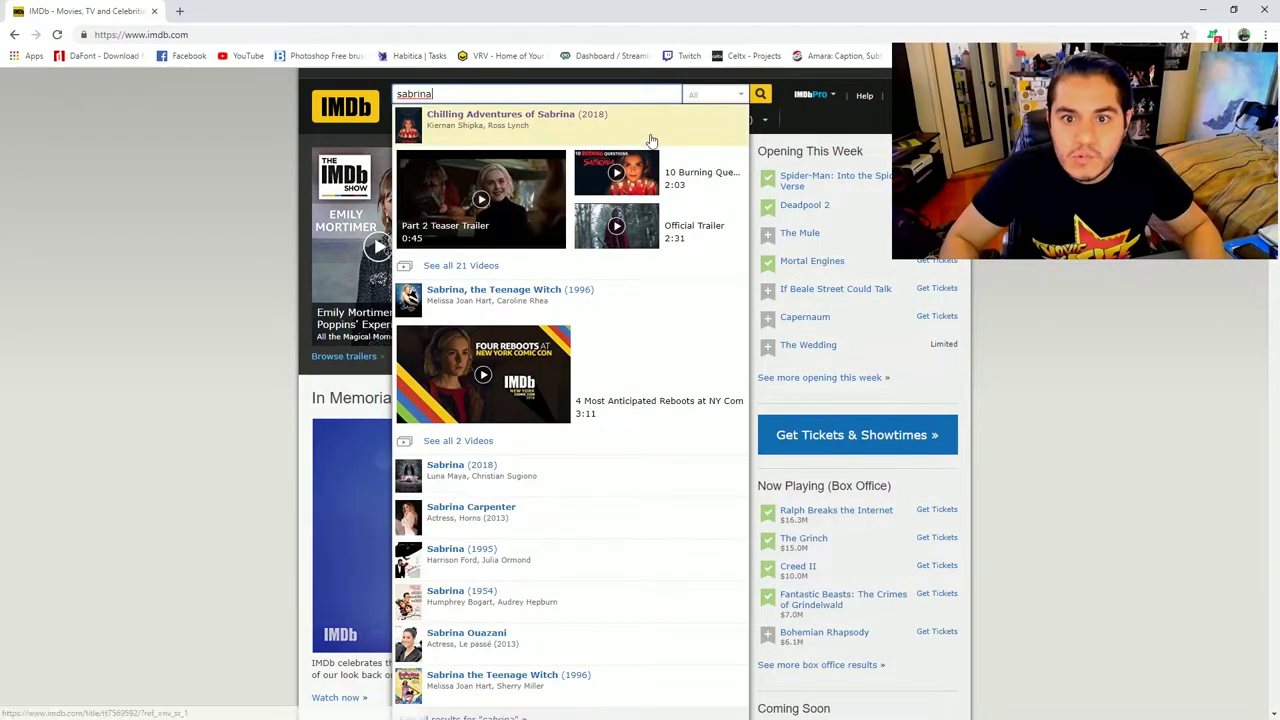
{"action": "left_click", "coordinate": [650, 139]}
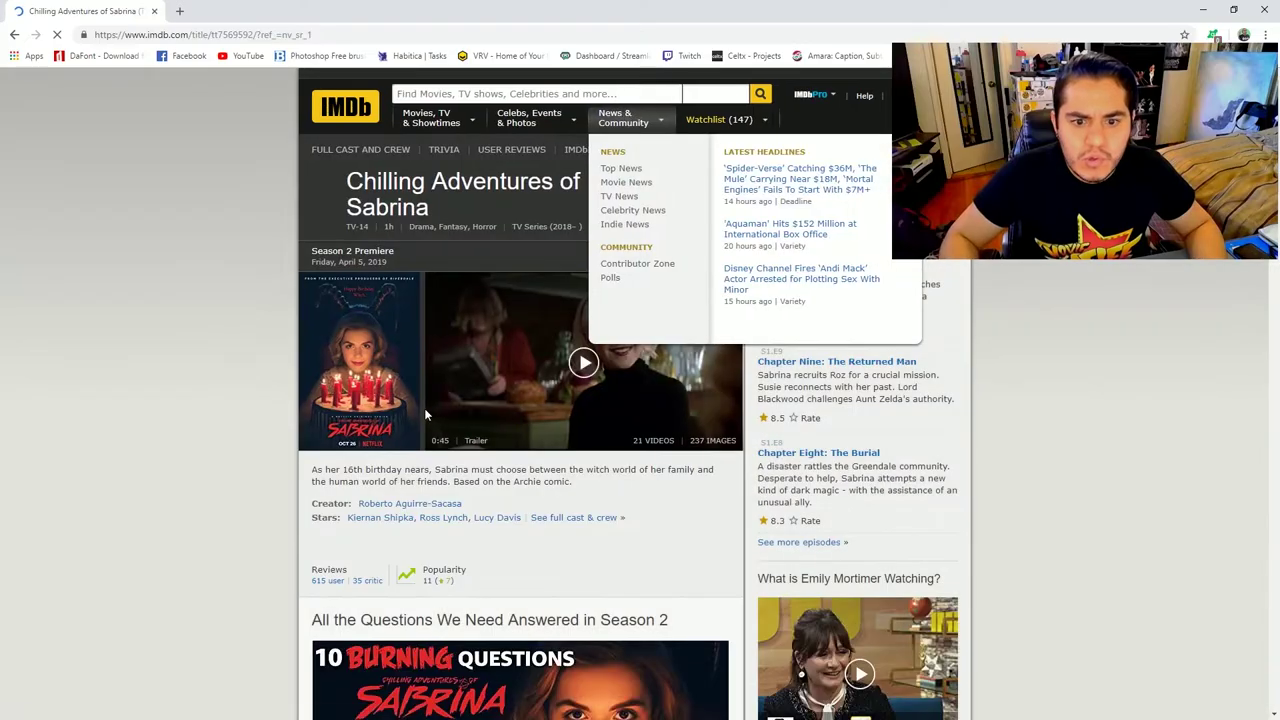
{"action": "scroll", "coordinate": [424, 414], "scroll_direction": "down", "scroll_amount": 15}
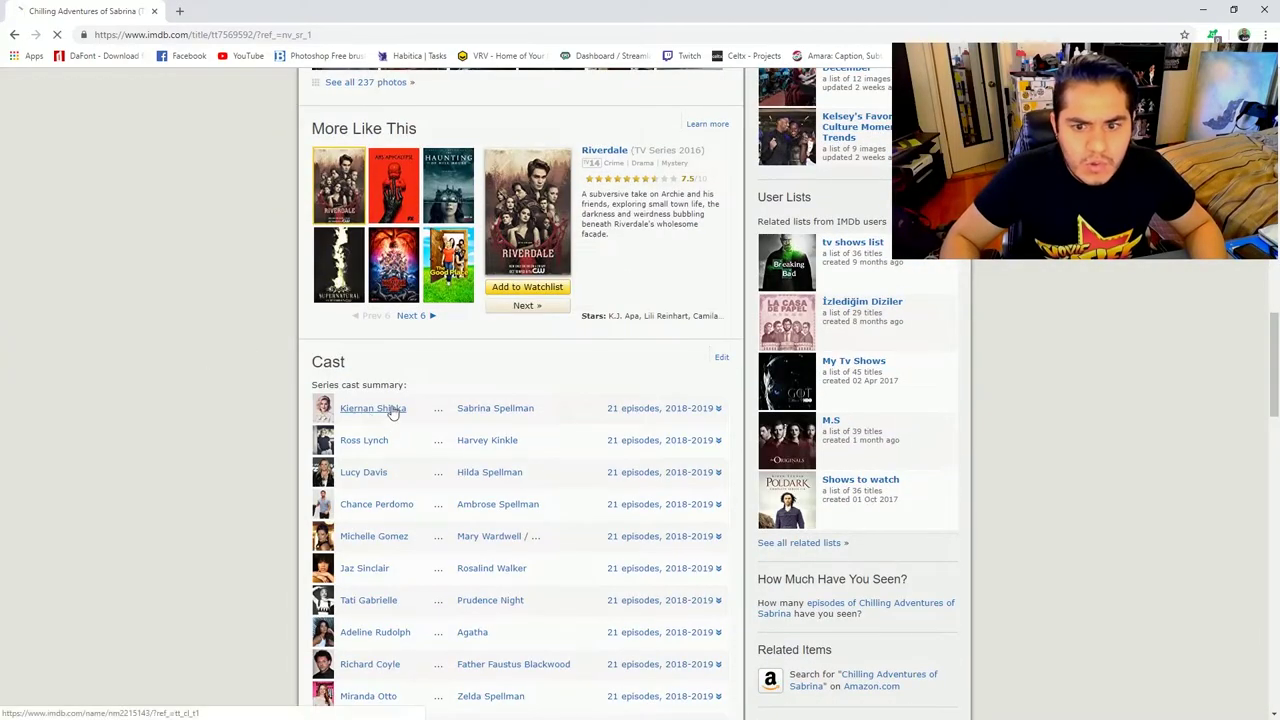
{"action": "left_click", "coordinate": [391, 411]}
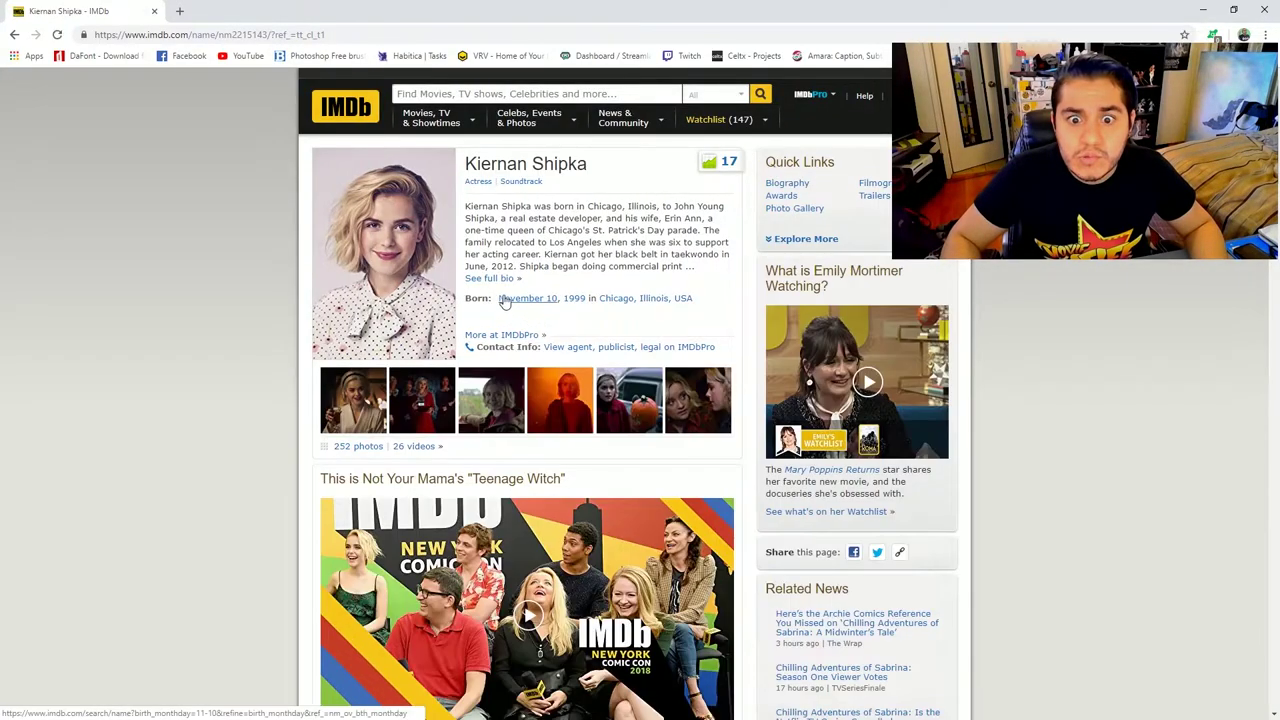
{"action": "left_click_drag", "start_coordinate": [497, 300], "coordinate": [586, 292]}
{"action": "key", "text": "ctrl+c"}
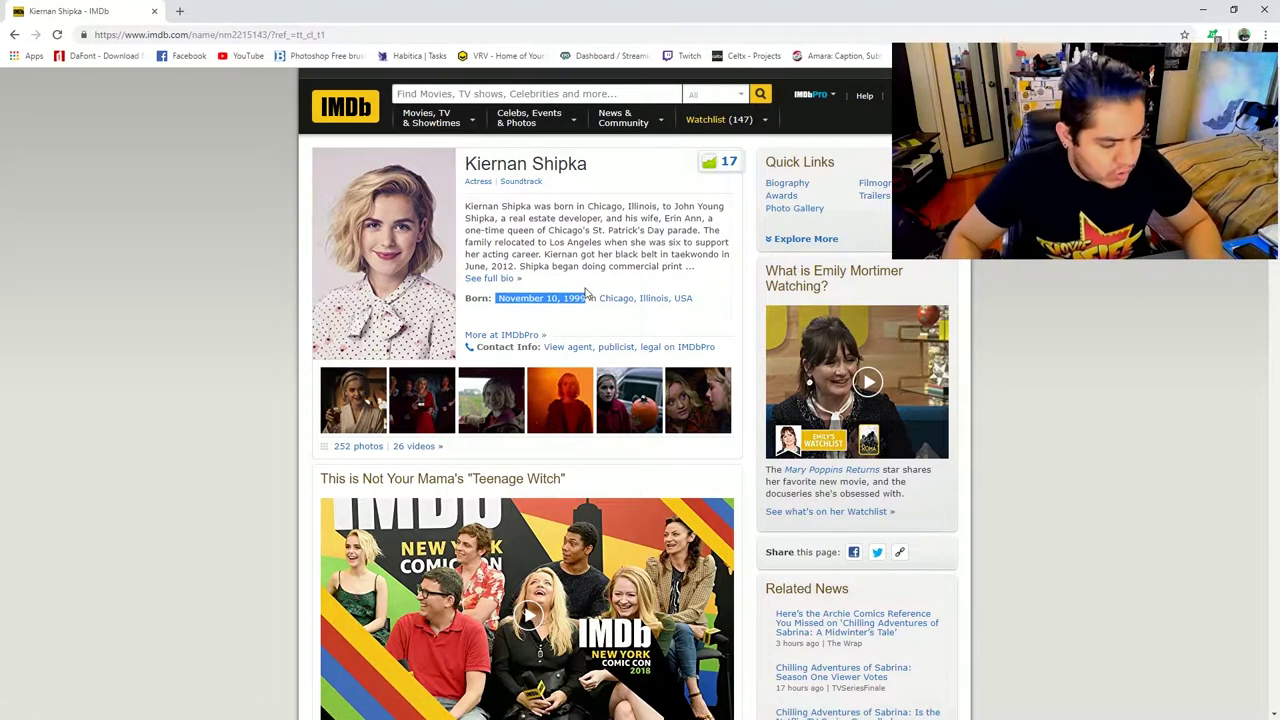
Step: Search the pasted birth date plus 'age' and highlight DateTime.io's 19 years, 1 month, 5 days
{"action": "key", "text": "ctrl+t"}
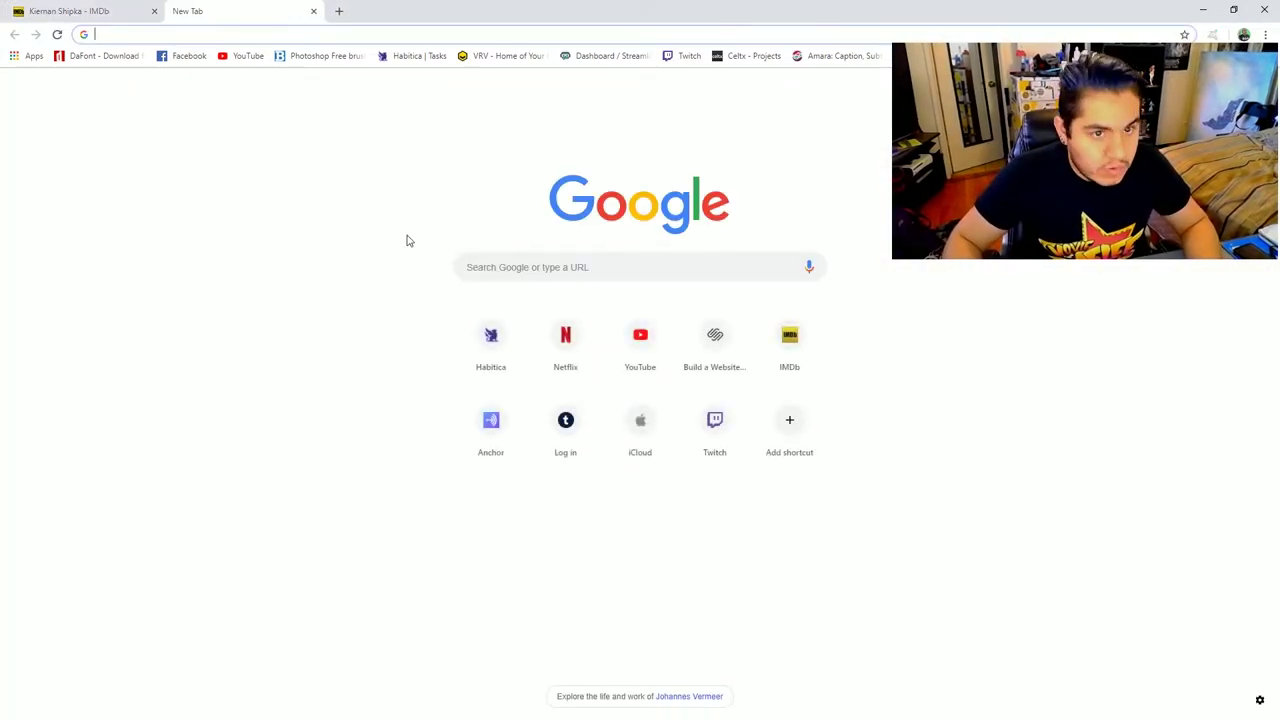
{"action": "key", "text": "ctrl+v"}
{"action": "type", "text": "age"}
{"action": "key", "text": "Return"}
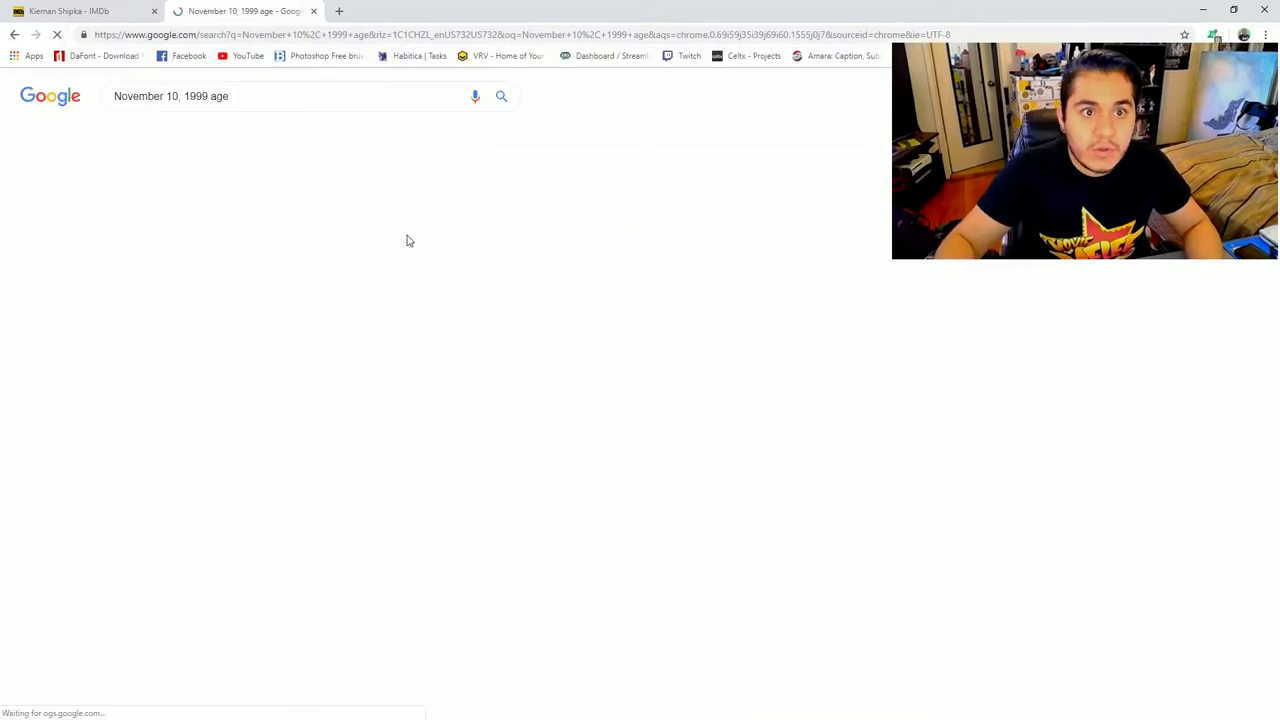
{"action": "left_click", "coordinate": [352, 200]}
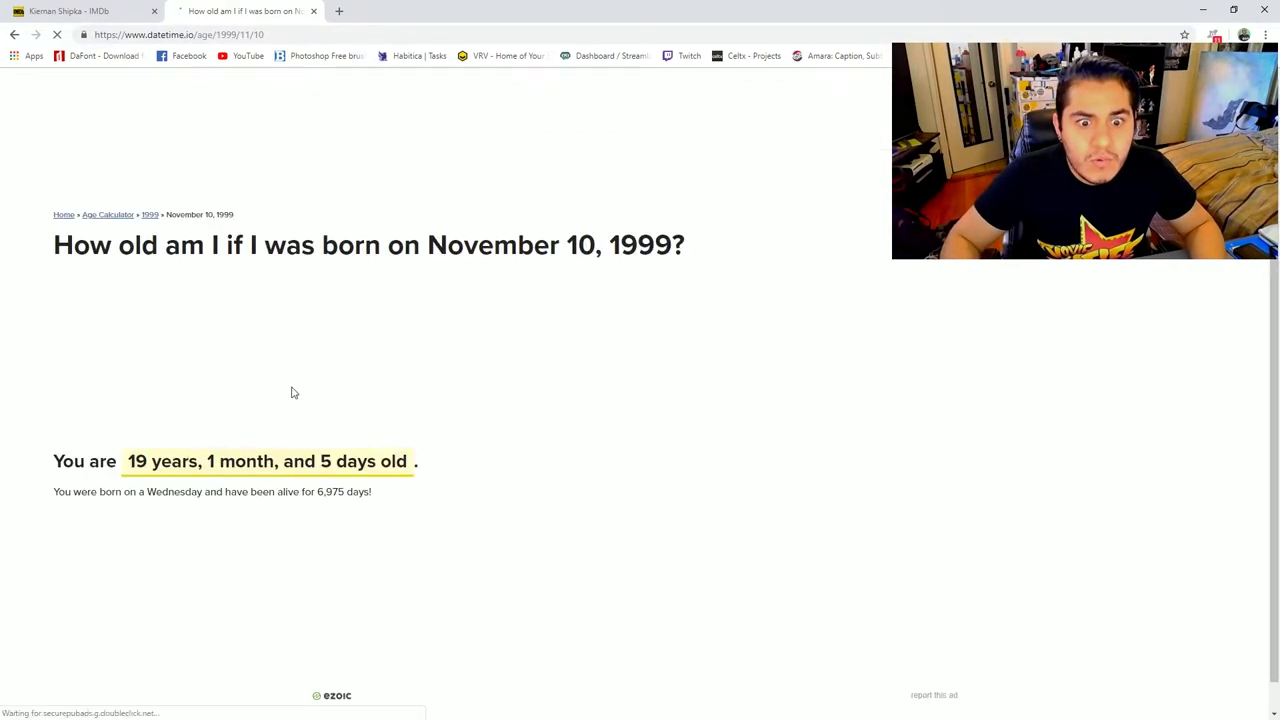
{"action": "left_click_drag", "start_coordinate": [418, 461], "coordinate": [130, 463]}
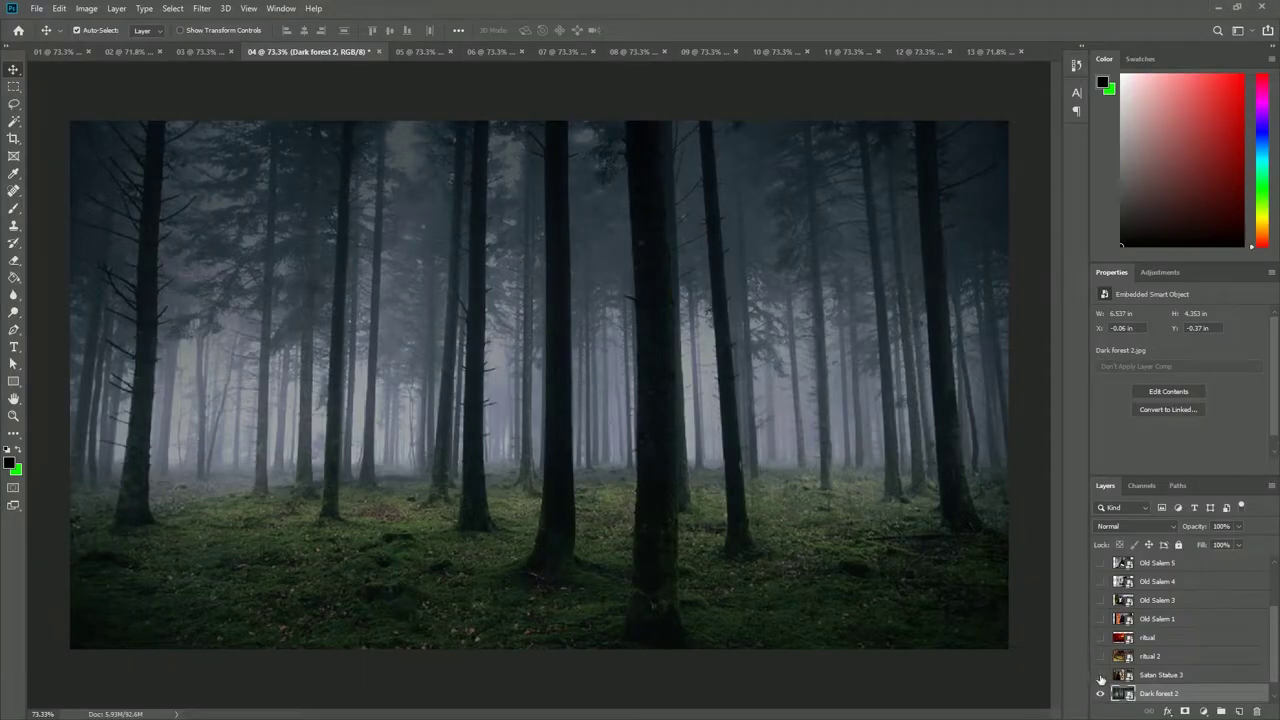
Step: Show Satan Statue 3 and paint a black circle with a pentagram over the statue
{"action": "left_click", "coordinate": [1112, 675]}
{"action": "left_click", "coordinate": [1101, 676]}
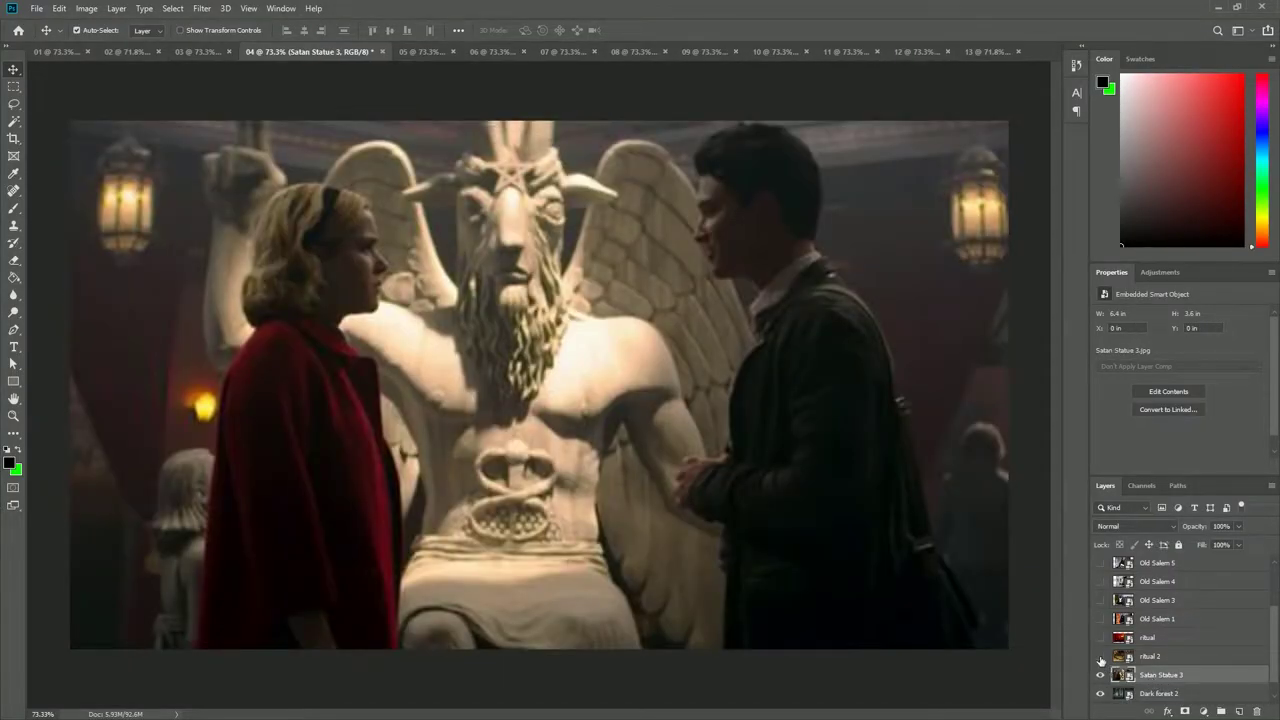
{"action": "key", "text": "b"}
{"action": "mouse_move", "coordinate": [545, 128]}
{"action": "left_mouse_down"}
{"action": "mouse_move", "coordinate": [700, 160]}
{"action": "mouse_move", "coordinate": [480, 185]}
{"action": "left_mouse_up"}
{"action": "mouse_move", "coordinate": [300, 195]}
{"action": "left_mouse_down"}
{"action": "mouse_move", "coordinate": [700, 165]}
{"action": "mouse_move", "coordinate": [715, 330]}
{"action": "mouse_move", "coordinate": [292, 197]}
{"action": "left_mouse_up"}
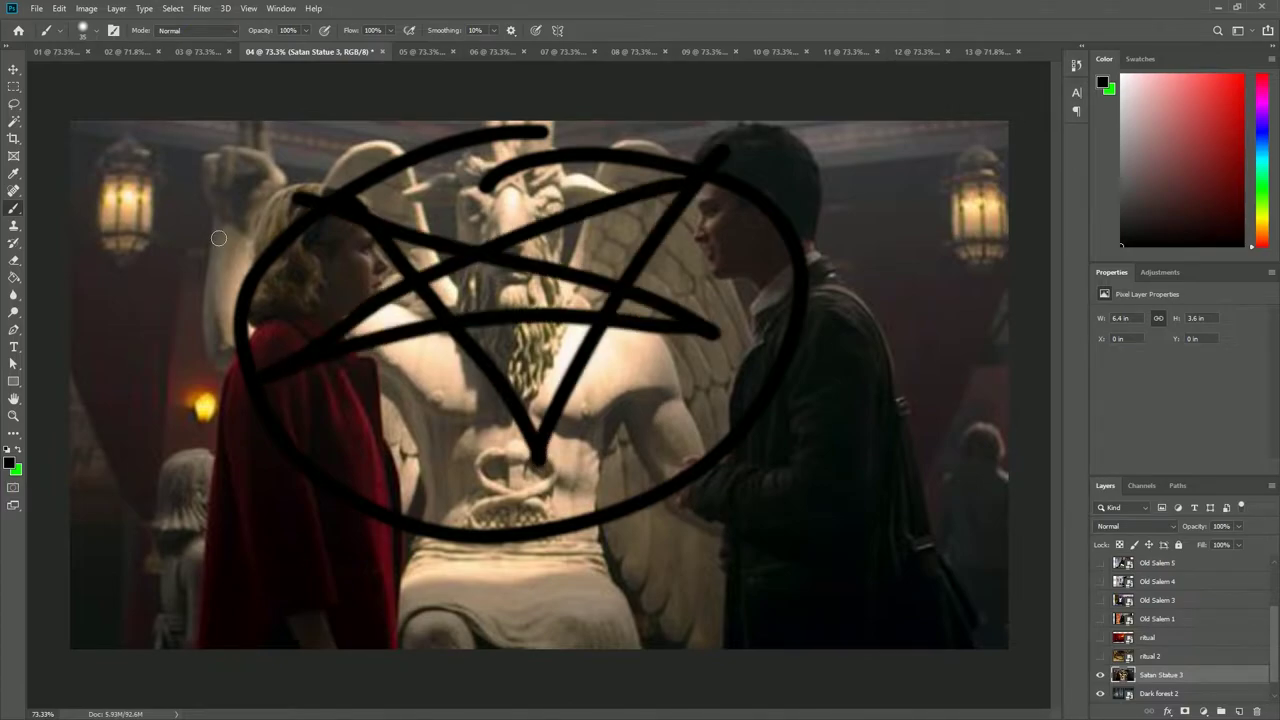
Step: Show ritual 2 with its fill raised so the candles appear, and add a red solid-colour fill layer
{"action": "left_click", "coordinate": [1150, 656]}
{"action": "left_click", "coordinate": [1101, 656]}
{"action": "left_click", "coordinate": [1239, 545]}
{"action": "left_click_drag", "start_coordinate": [1200, 545], "coordinate": [1272, 546]}
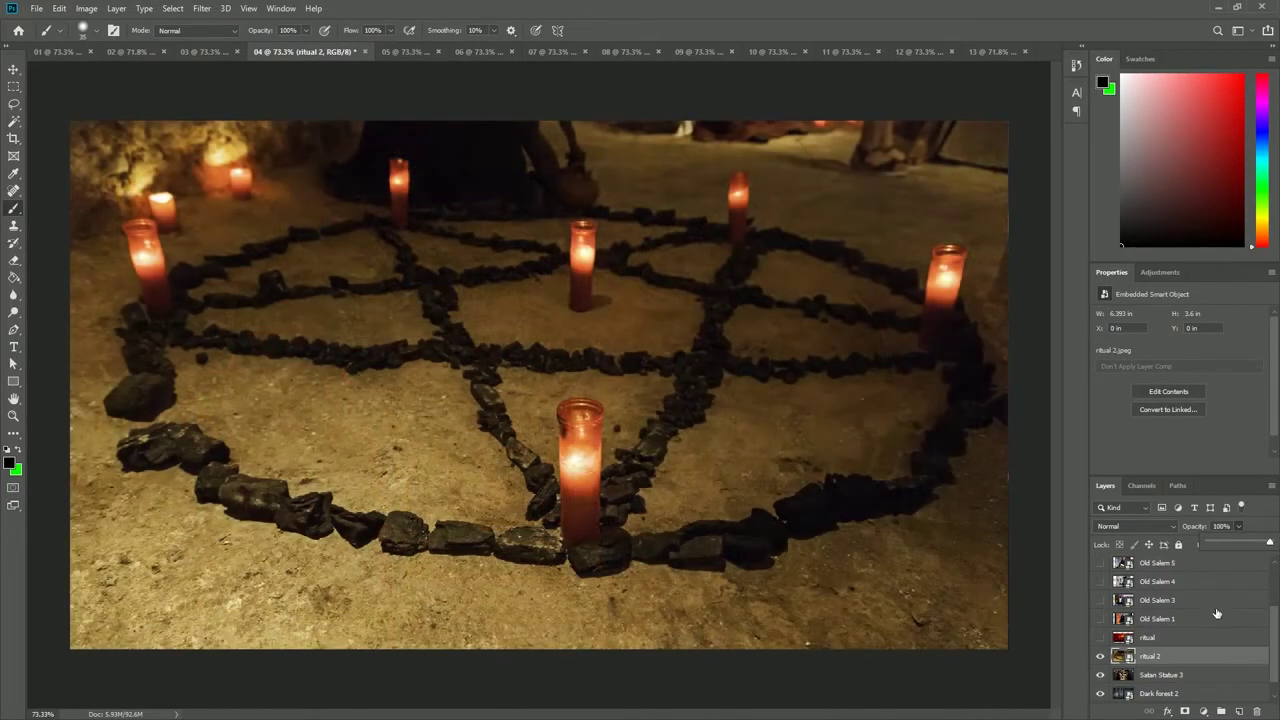
{"action": "left_click", "coordinate": [1203, 711]}
{"action": "left_click", "coordinate": [1201, 479]}
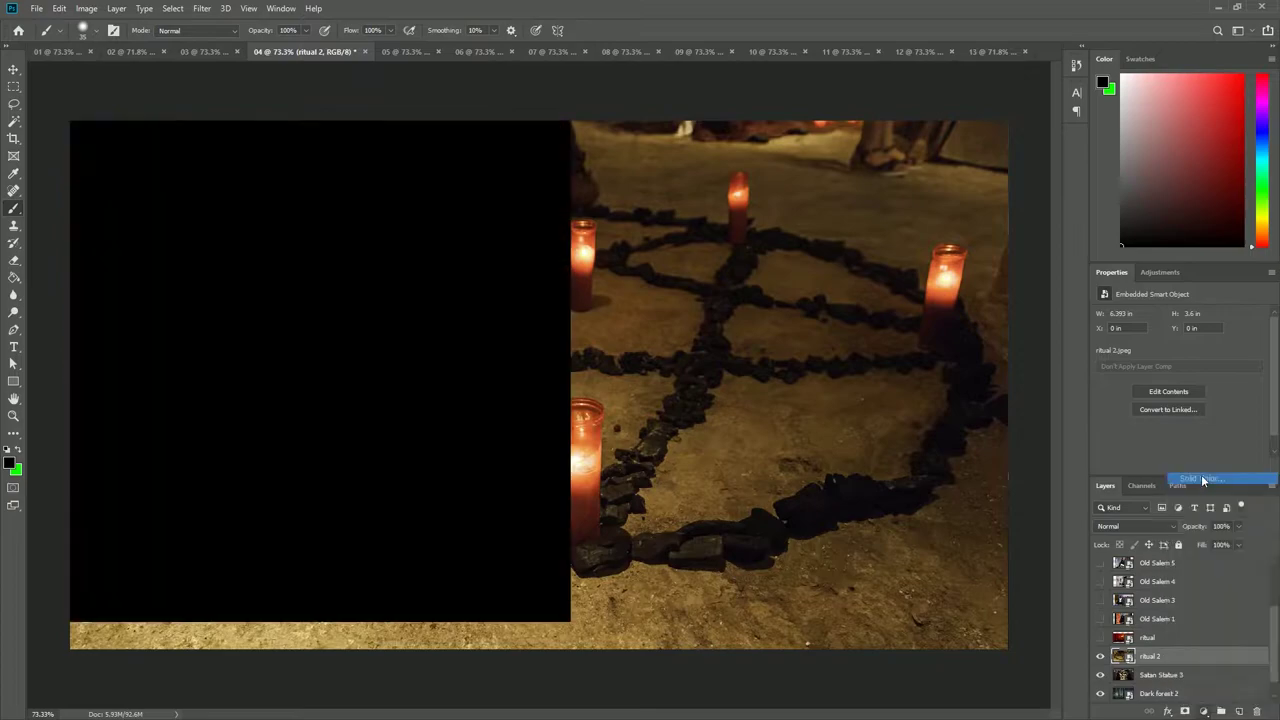
{"action": "left_click", "coordinate": [1101, 637]}
Step: Show the ritual layer at 22% opacity with Exclusion blend mode
{"action": "left_click", "coordinate": [1150, 637]}
{"action": "left_click", "coordinate": [1239, 526]}
{"action": "left_click_drag", "start_coordinate": [1199, 545], "coordinate": [1272, 545]}
{"action": "left_click", "coordinate": [1138, 526]}
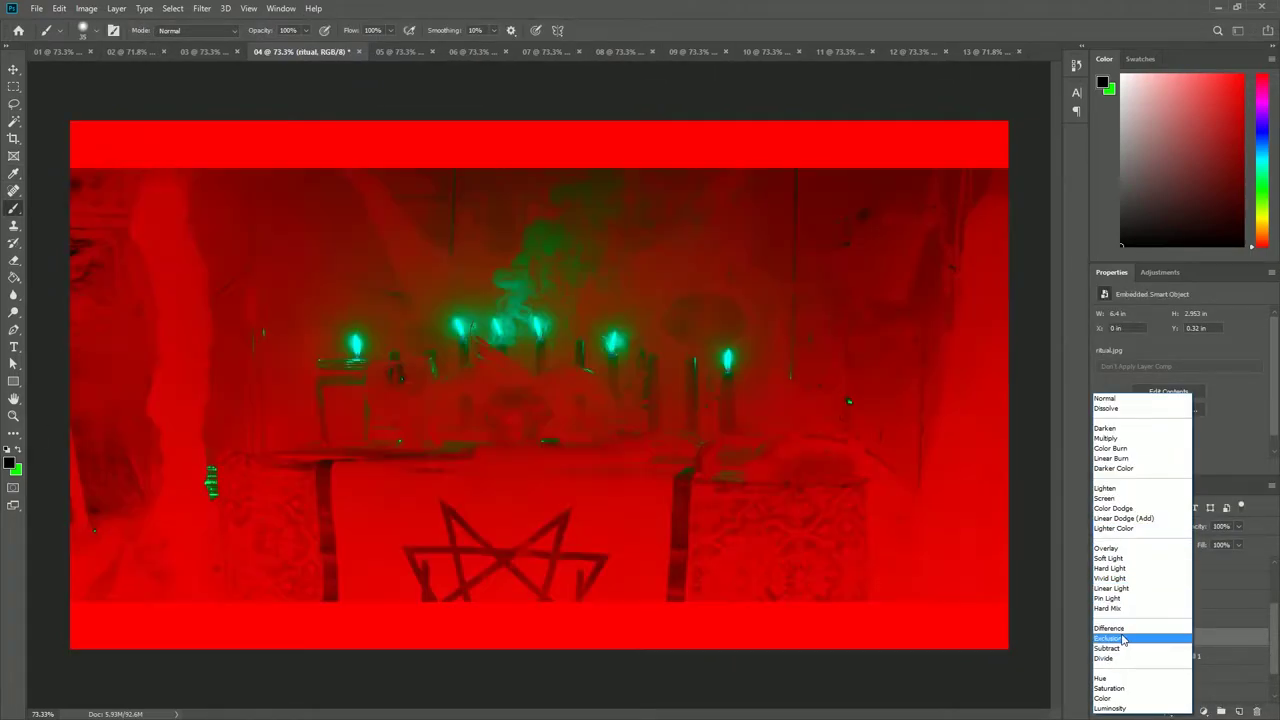
{"action": "left_click", "coordinate": [1123, 639]}
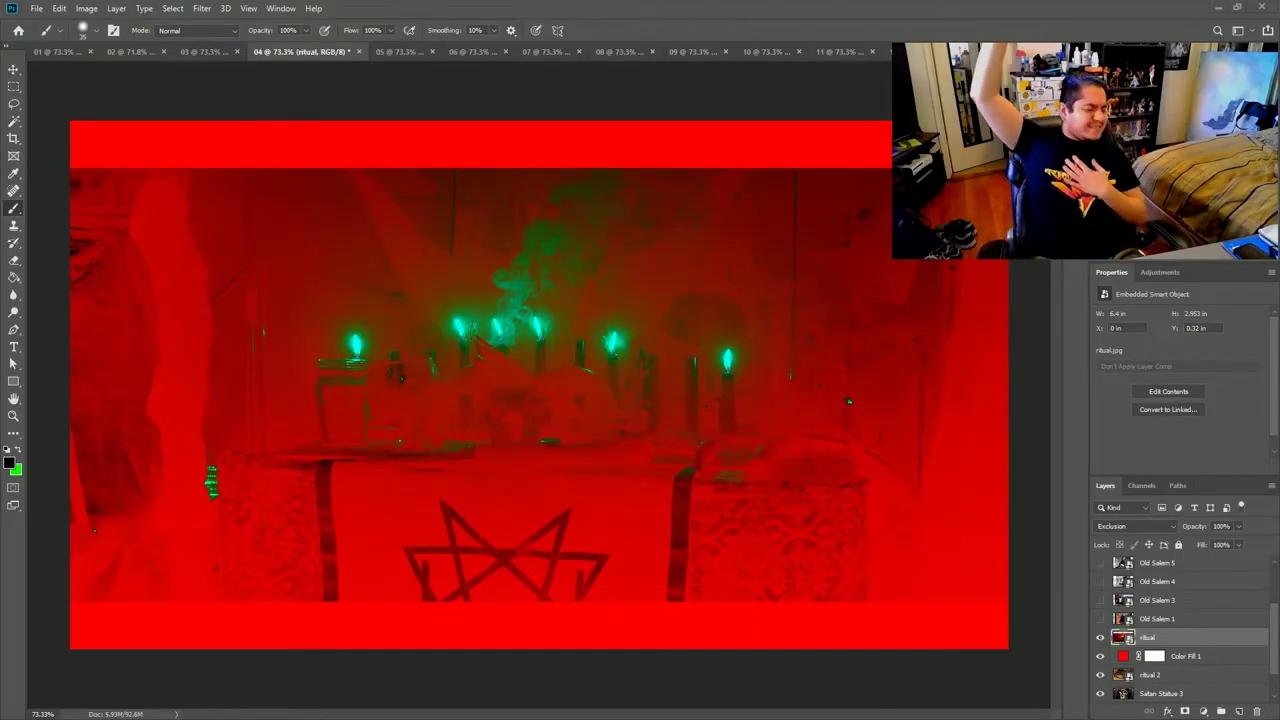
Step: Show the Old Salem cat images: fat cat FOOD!, grunge cat and the reading cat
{"action": "left_click", "coordinate": [1100, 619]}
{"action": "left_click", "coordinate": [1122, 617]}
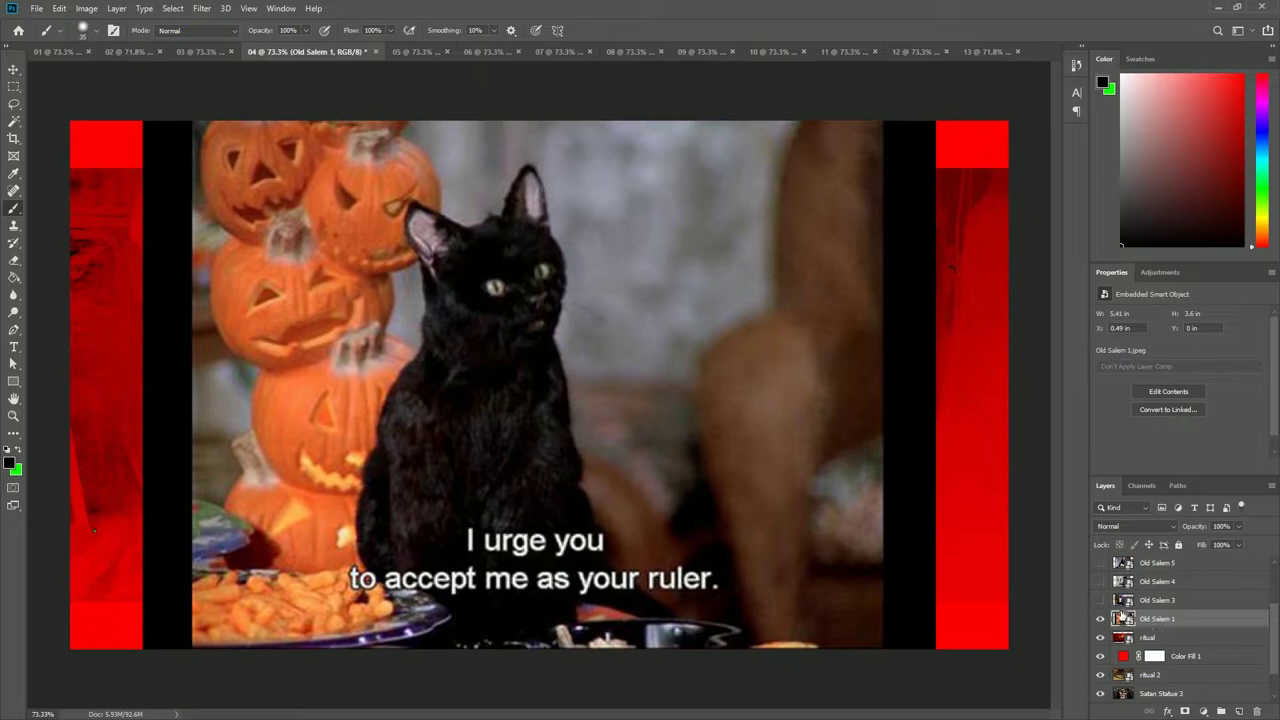
{"action": "left_click", "coordinate": [1101, 601]}
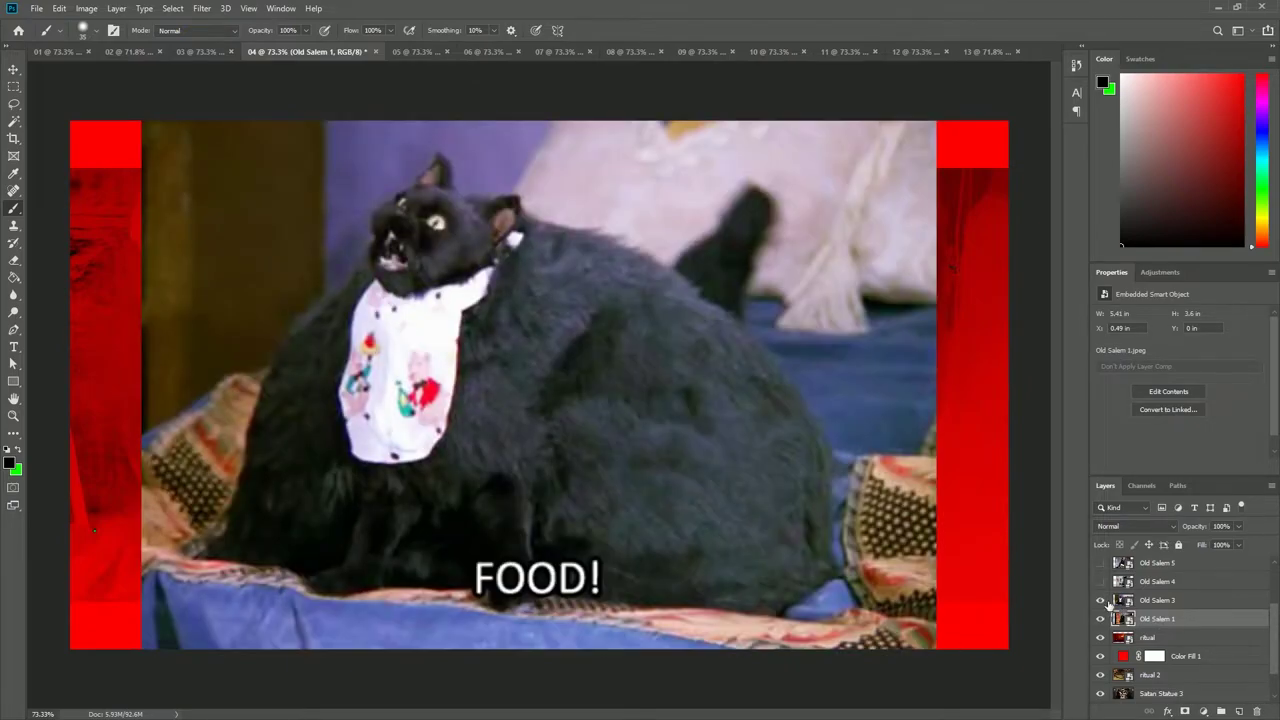
{"action": "left_click", "coordinate": [1100, 581]}
{"action": "scroll", "coordinate": [1184, 620], "scroll_direction": "up", "scroll_amount": 1}
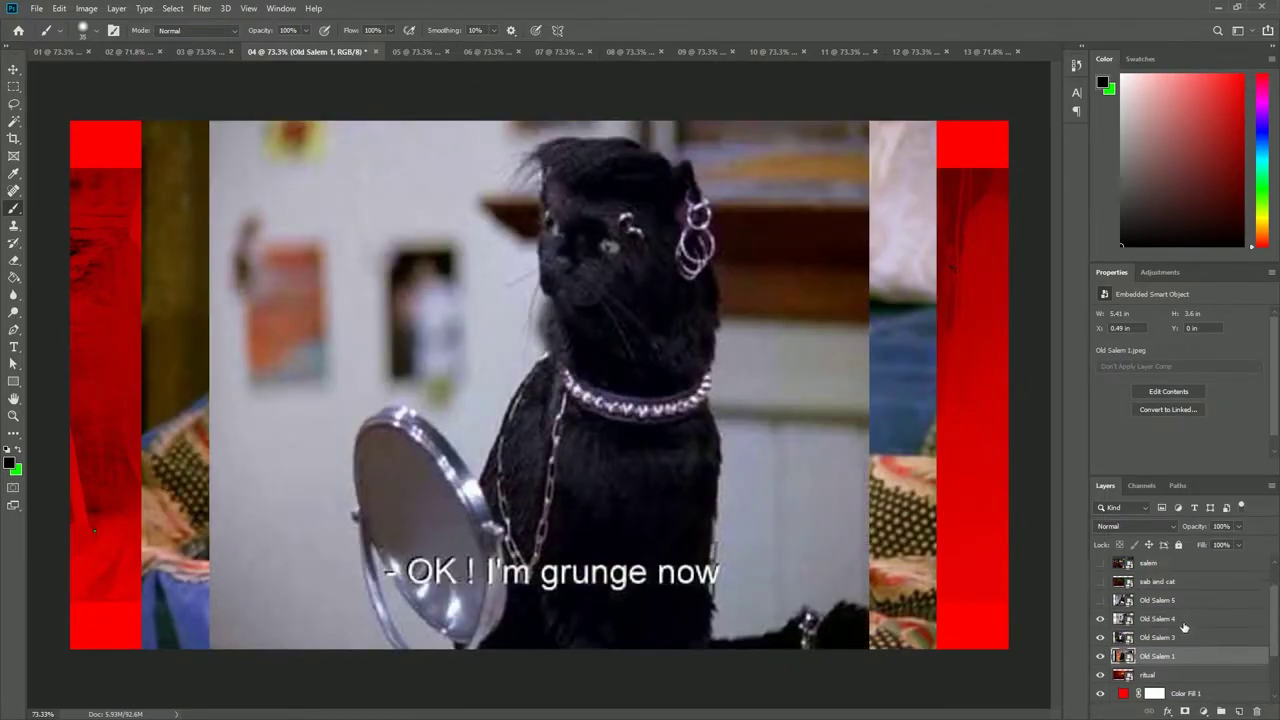
{"action": "left_click", "coordinate": [1100, 600]}
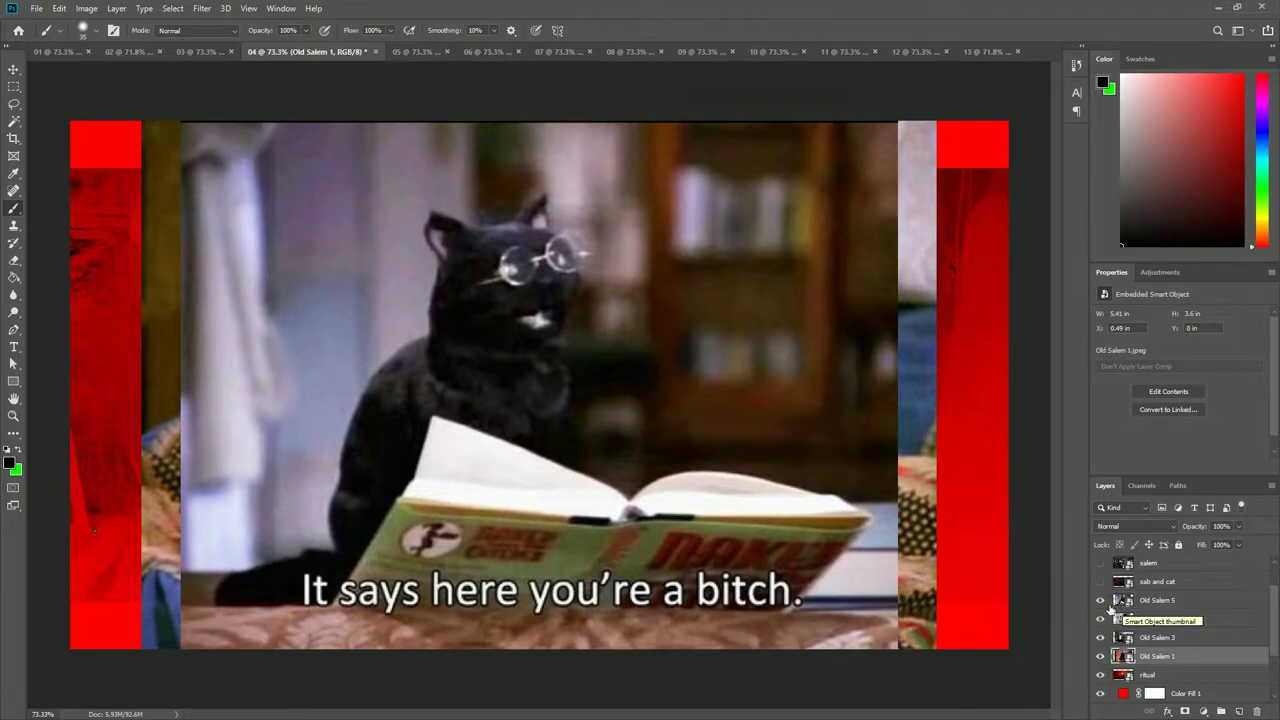
Step: Reveal the sab and cat, salem, salem meme and midwinter tale Happy Solstice layers
{"action": "left_click", "coordinate": [1101, 583]}
{"action": "scroll", "coordinate": [1100, 588], "scroll_direction": "up", "scroll_amount": 1}
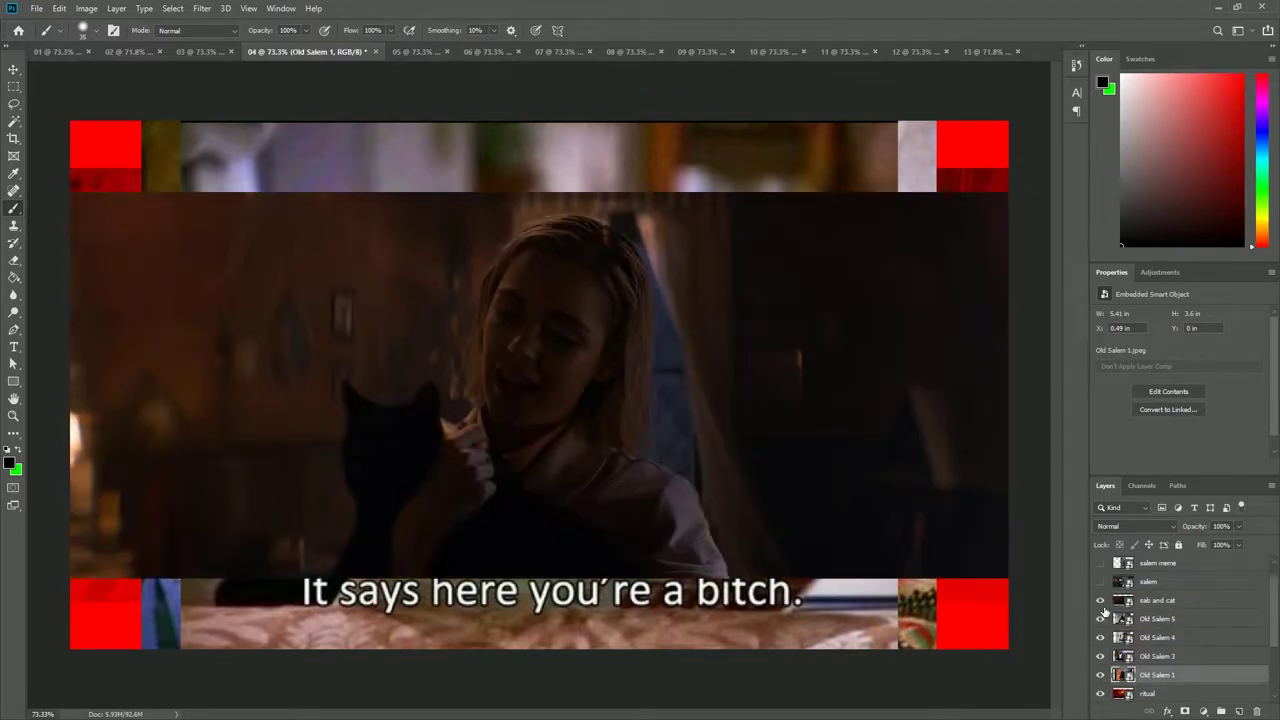
{"action": "left_click", "coordinate": [1100, 584]}
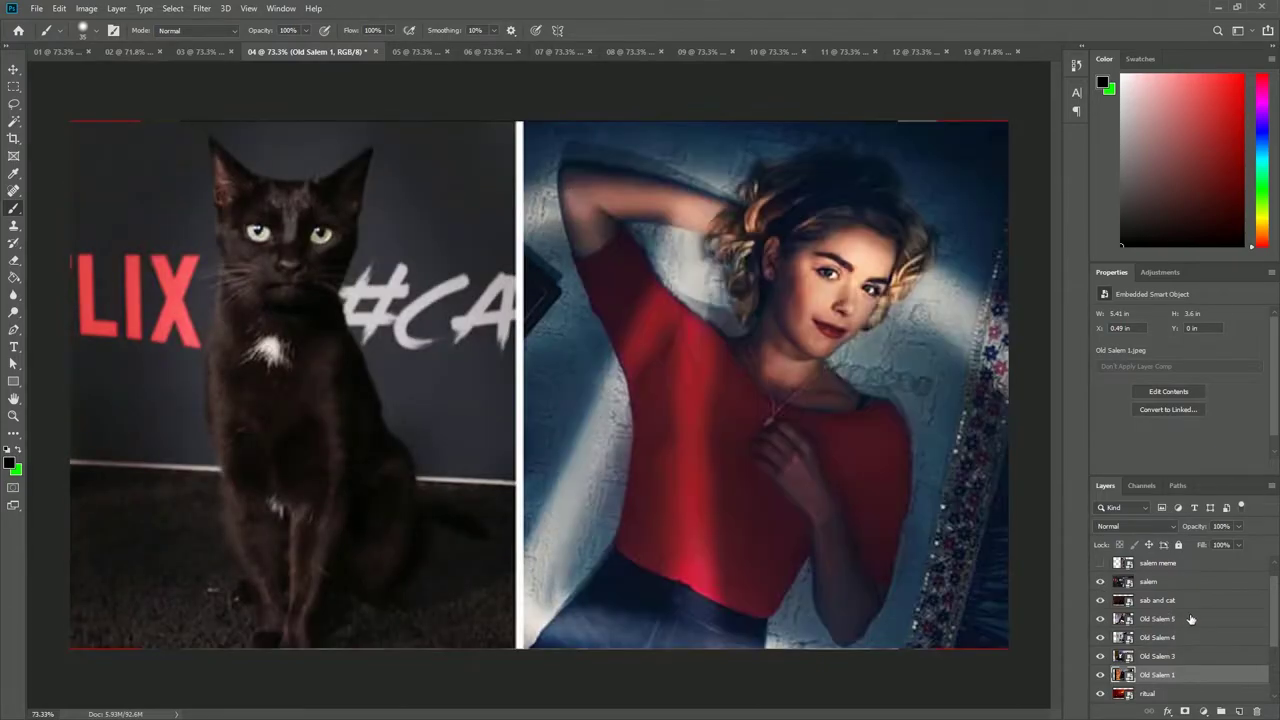
{"action": "scroll", "coordinate": [1190, 625], "scroll_direction": "up", "scroll_amount": 1}
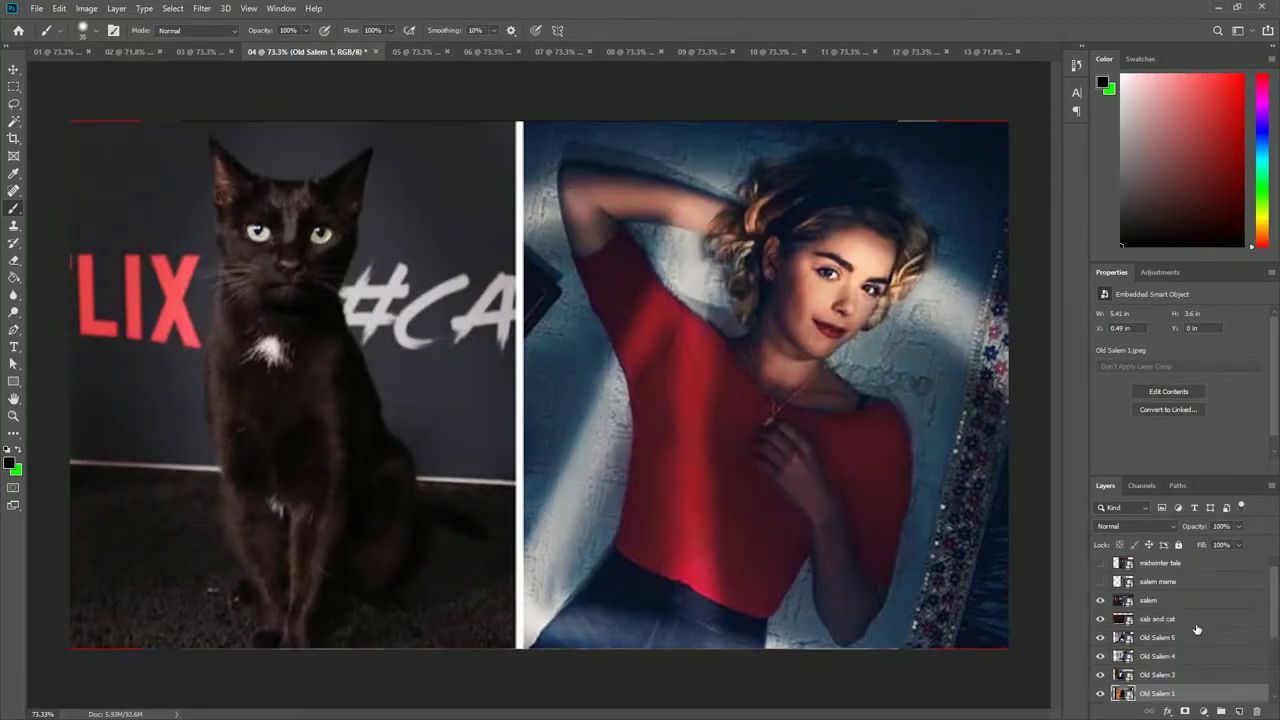
{"action": "left_click", "coordinate": [1100, 584]}
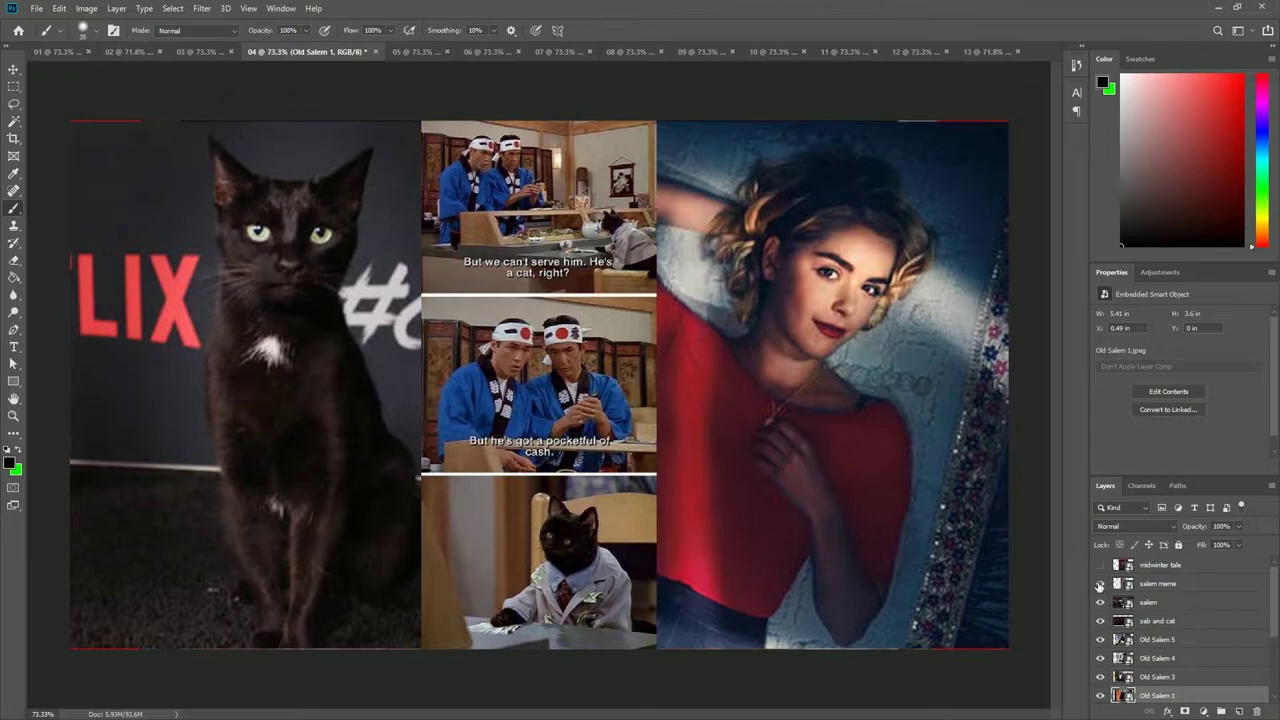
{"action": "left_click", "coordinate": [1100, 565]}
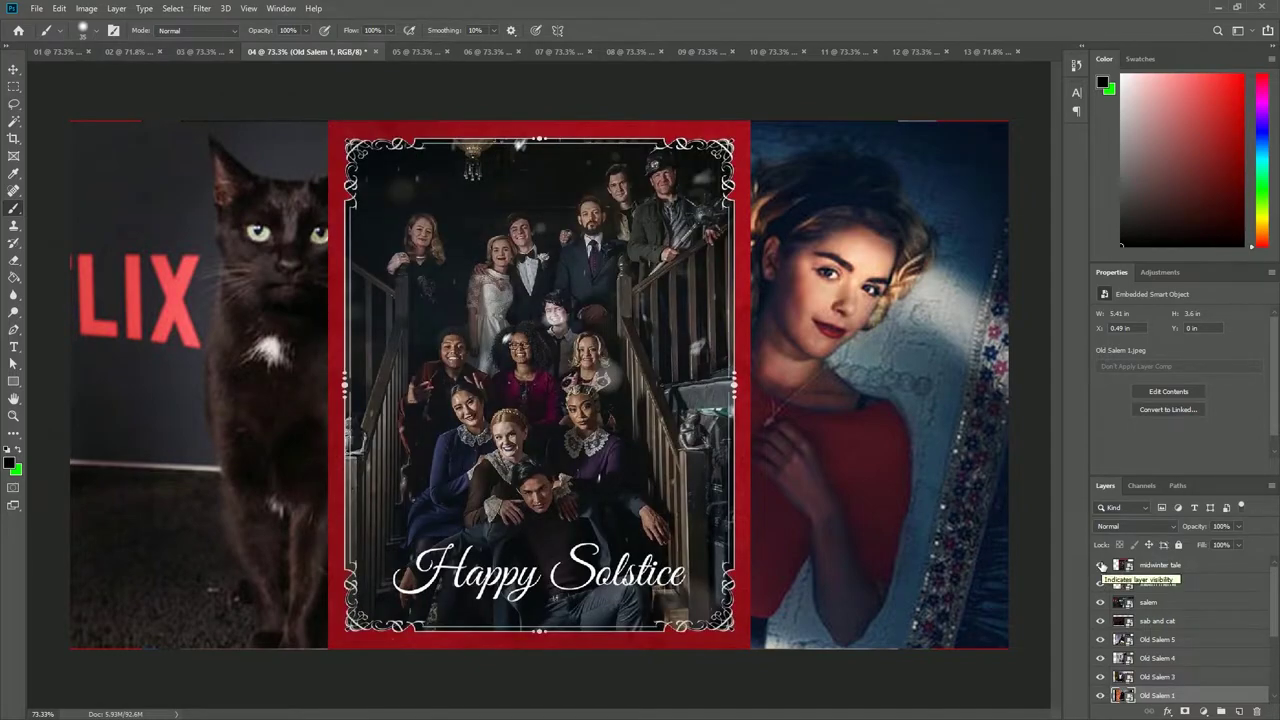
Step: In the Dark forest collage, show Young Sabrina 1, Young Sabrina, theo 1, theo 2 and sabrina 5, leaving white people meme hidden
{"action": "key", "text": "ctrl+Tab"}
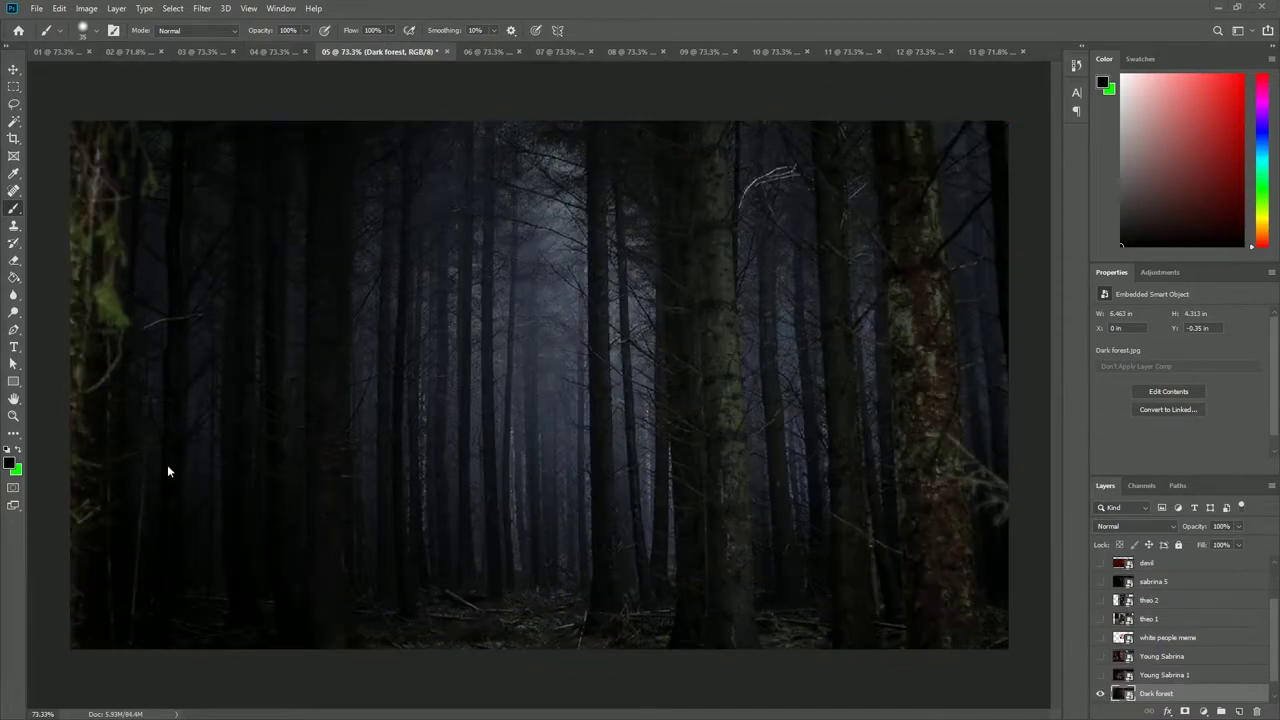
{"action": "left_click", "coordinate": [1100, 675]}
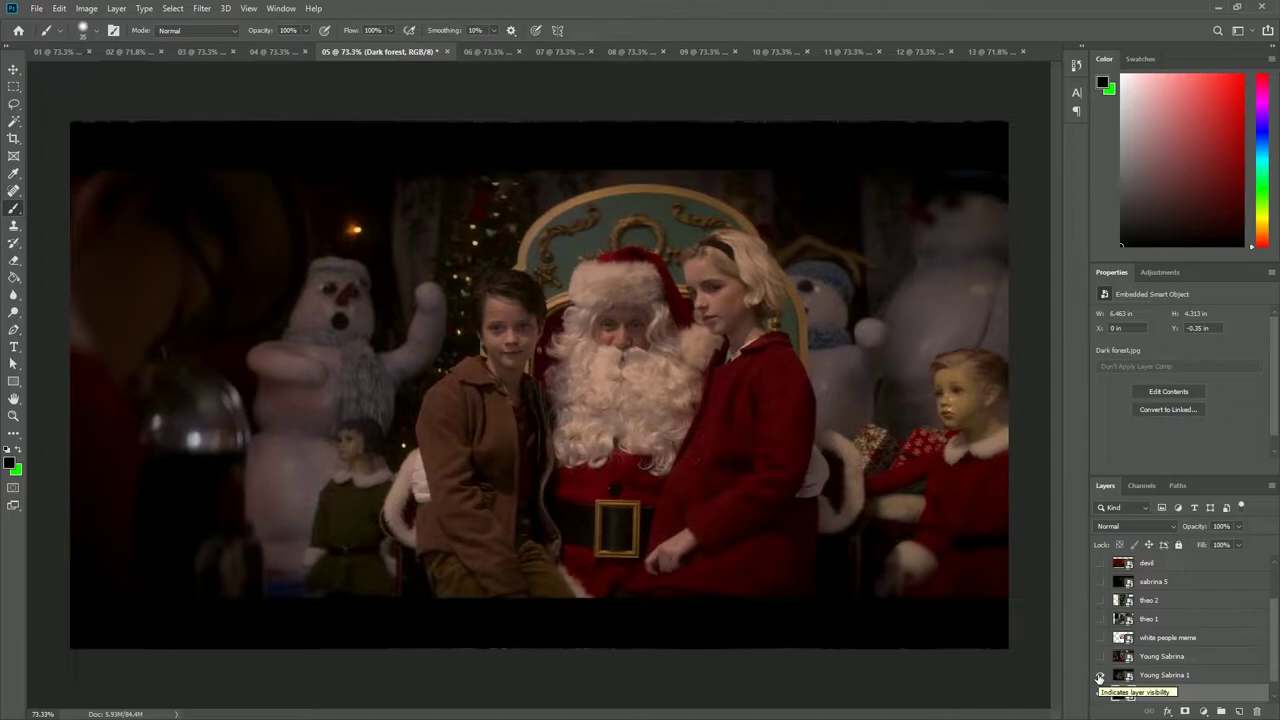
{"action": "left_click", "coordinate": [1100, 656]}
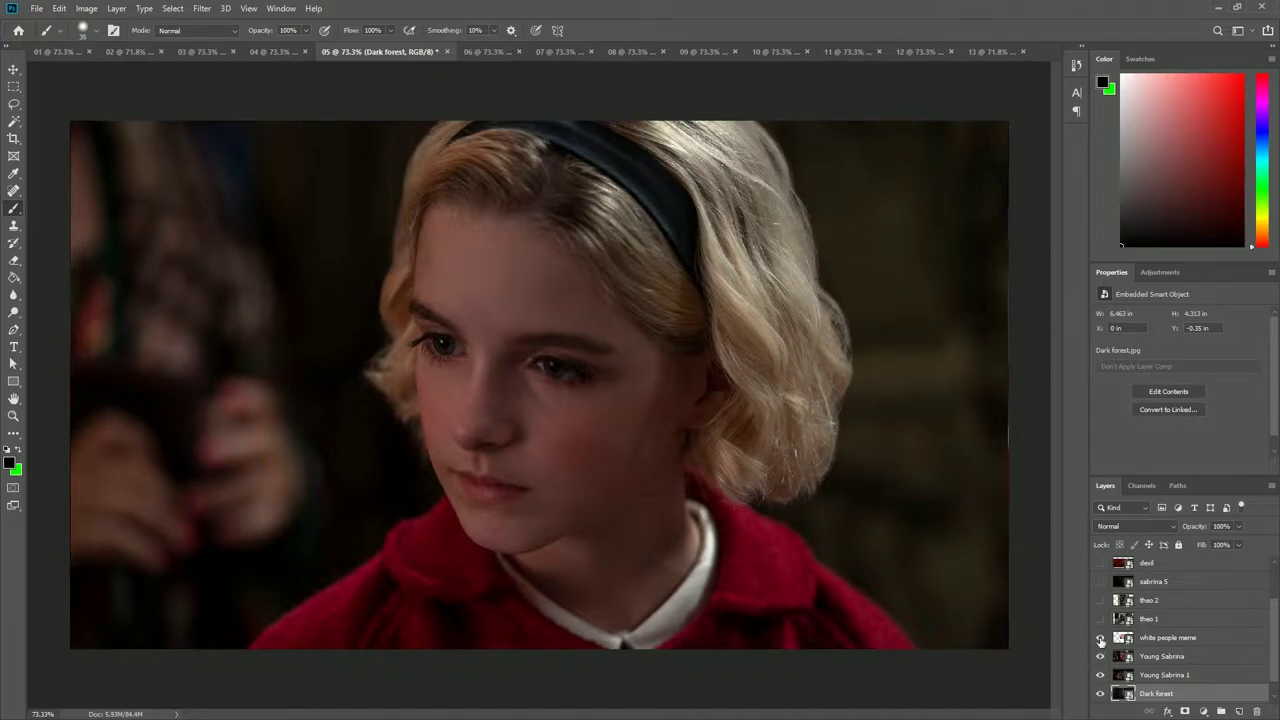
{"action": "left_click", "coordinate": [1100, 638]}
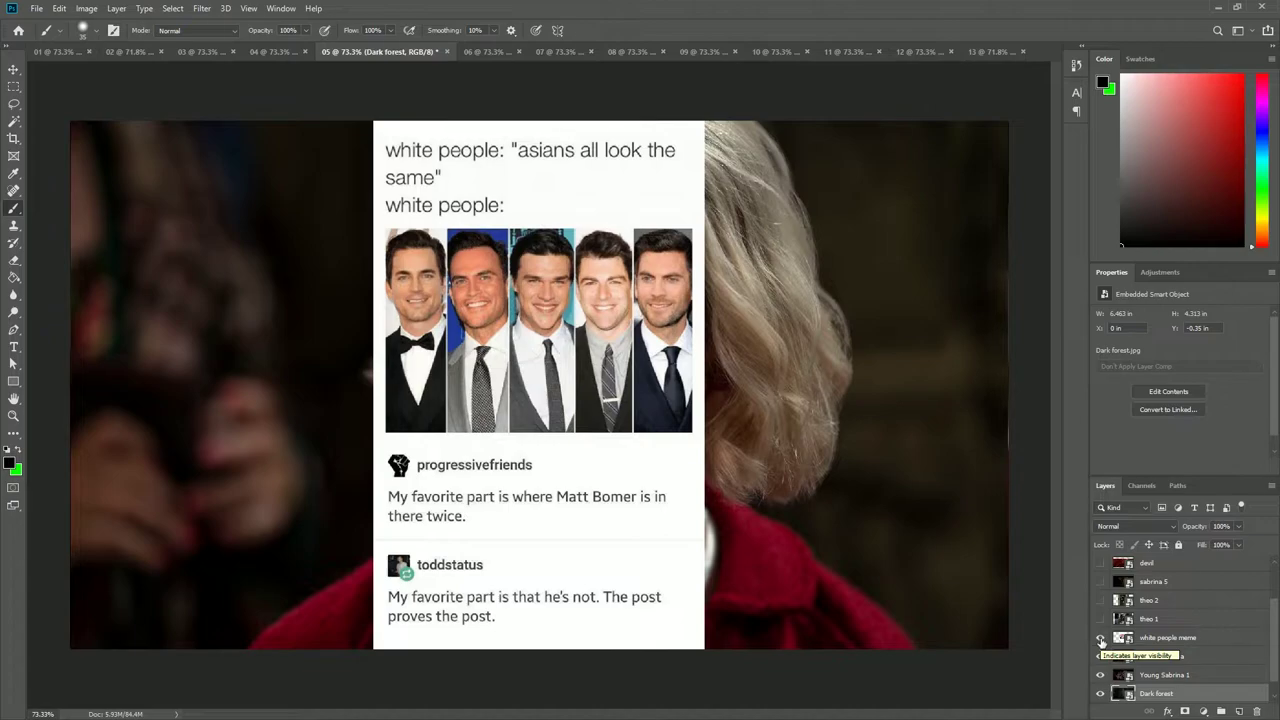
{"action": "left_click", "coordinate": [1100, 638]}
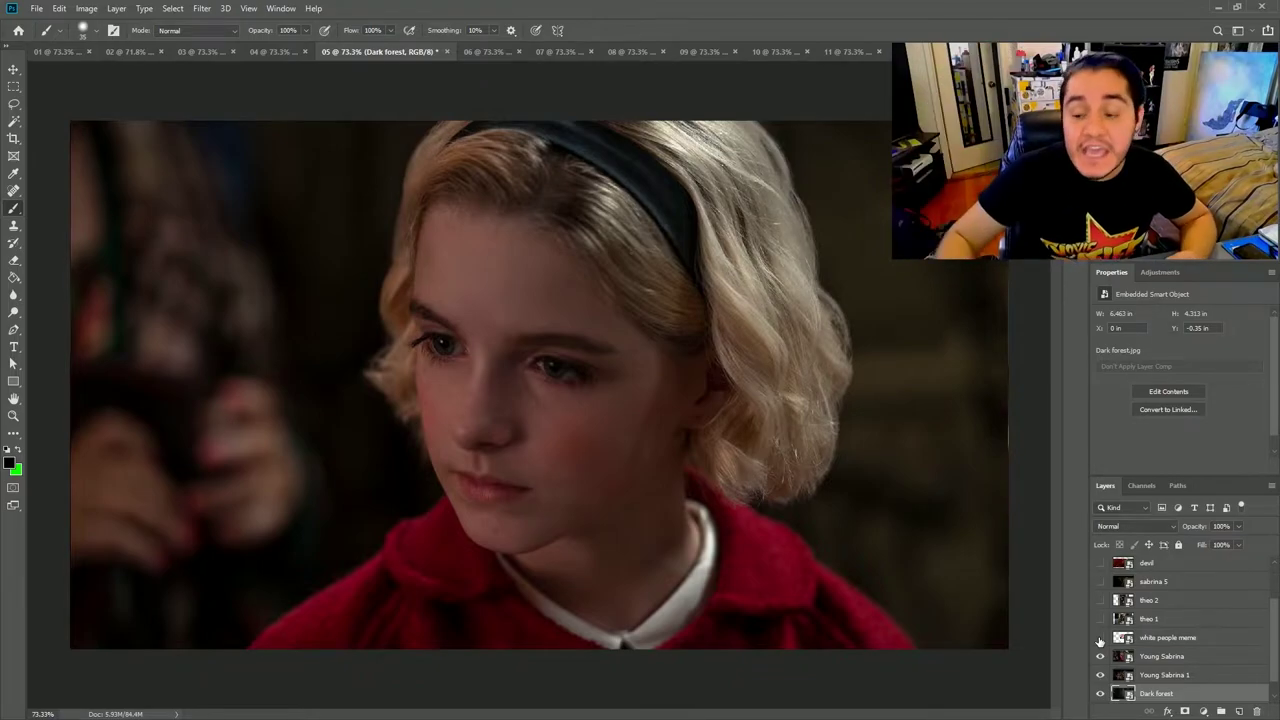
{"action": "left_click", "coordinate": [1100, 619]}
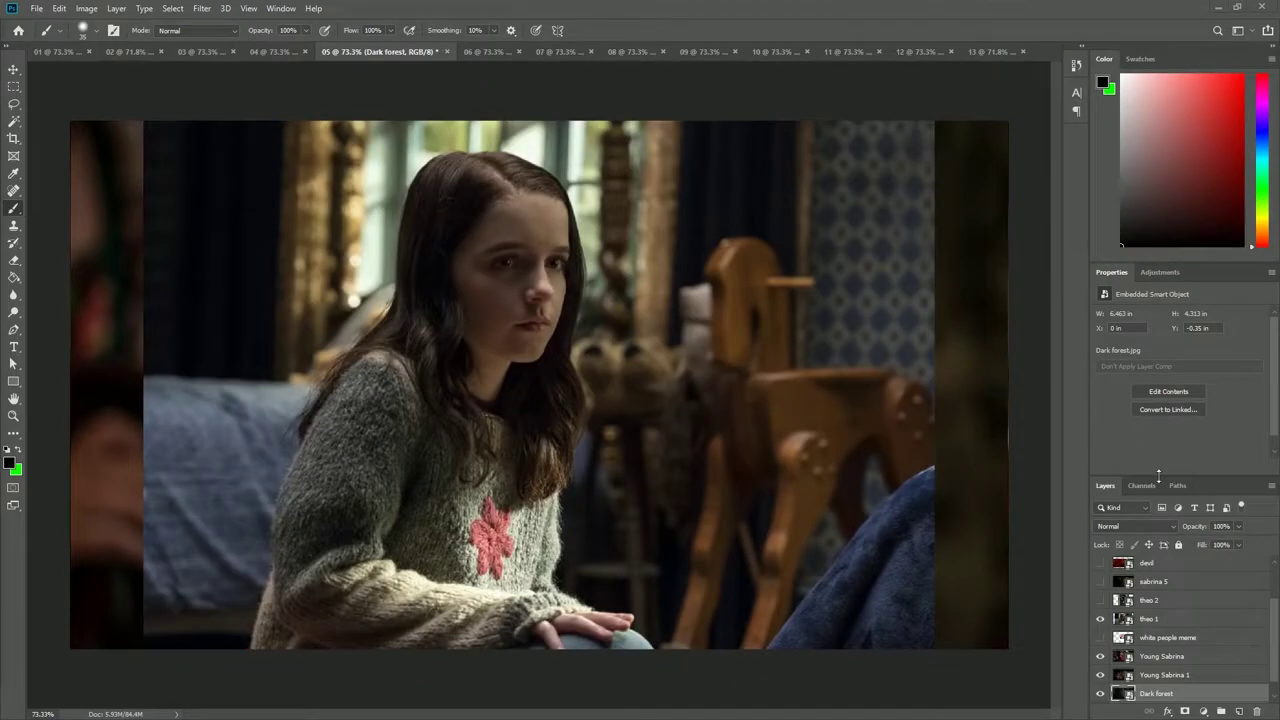
{"action": "left_click", "coordinate": [1101, 601]}
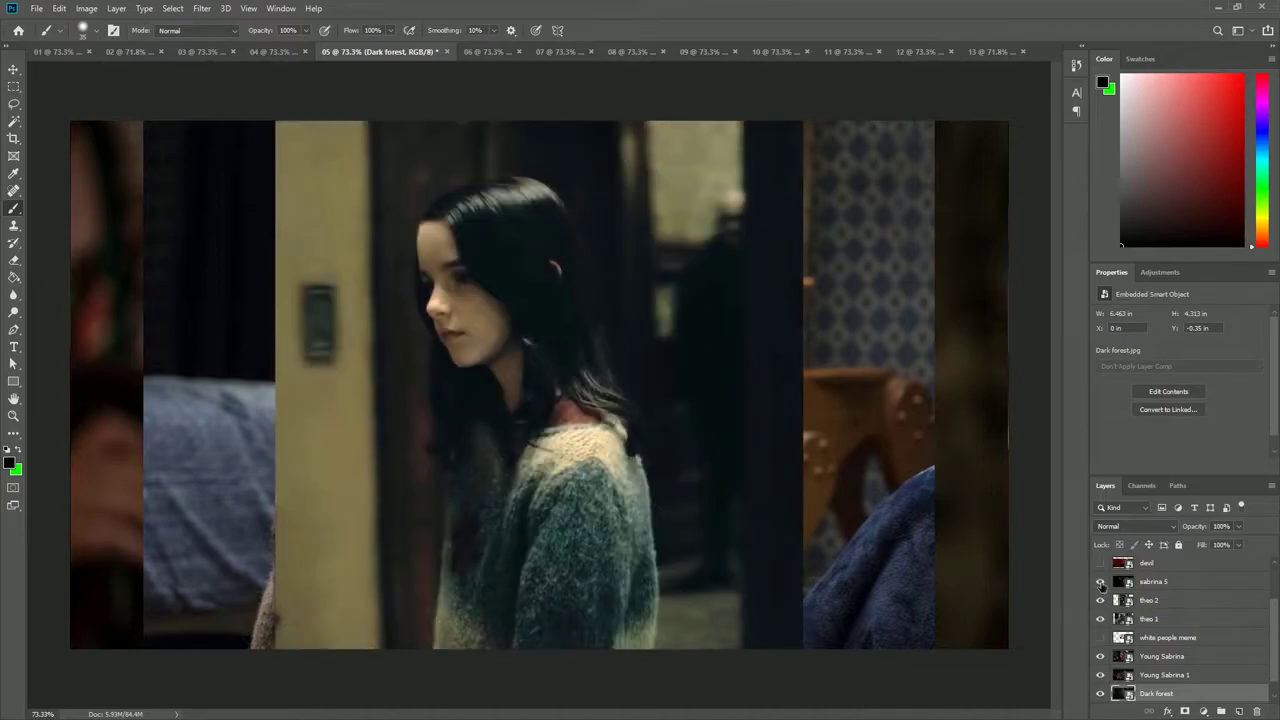
{"action": "left_click", "coordinate": [1101, 582]}
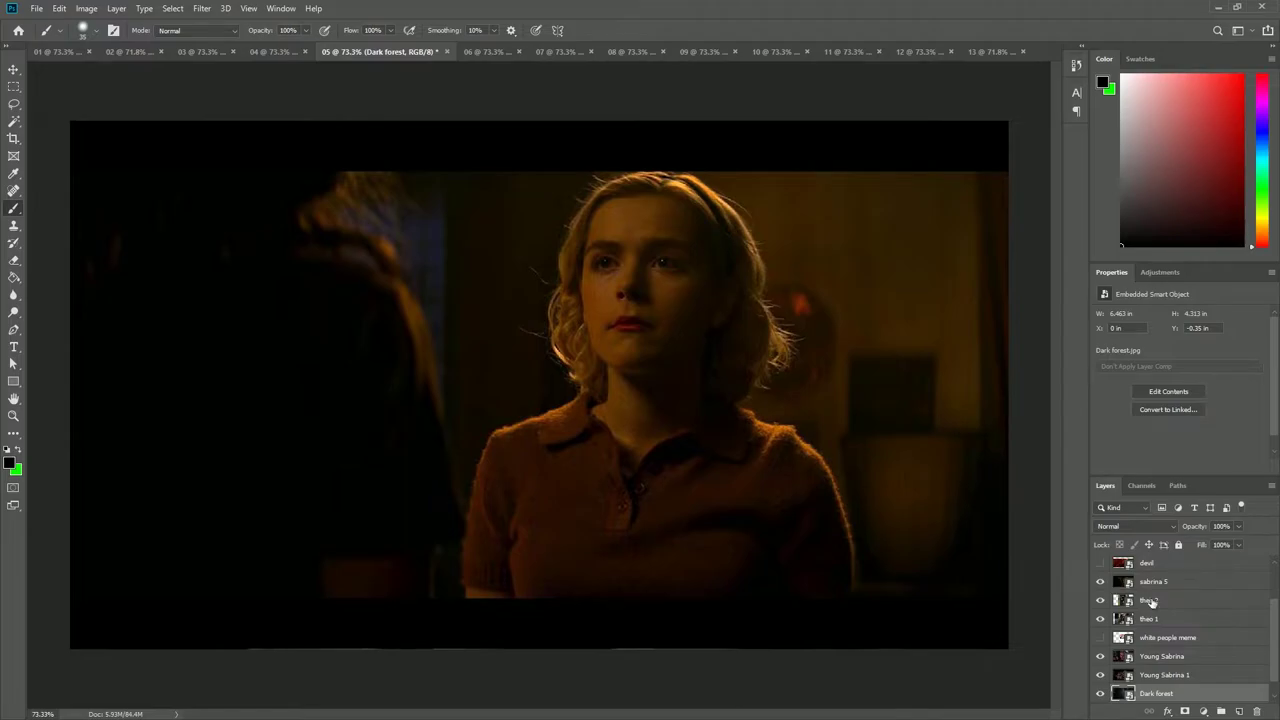
Step: Show the devil and purple hat layers and fit the hat onto the devil's head
{"action": "left_click", "coordinate": [1101, 563]}
{"action": "scroll", "coordinate": [1160, 620], "scroll_direction": "up", "scroll_amount": 2}
{"action": "left_click", "coordinate": [1101, 621]}
{"action": "left_click", "coordinate": [1163, 621]}
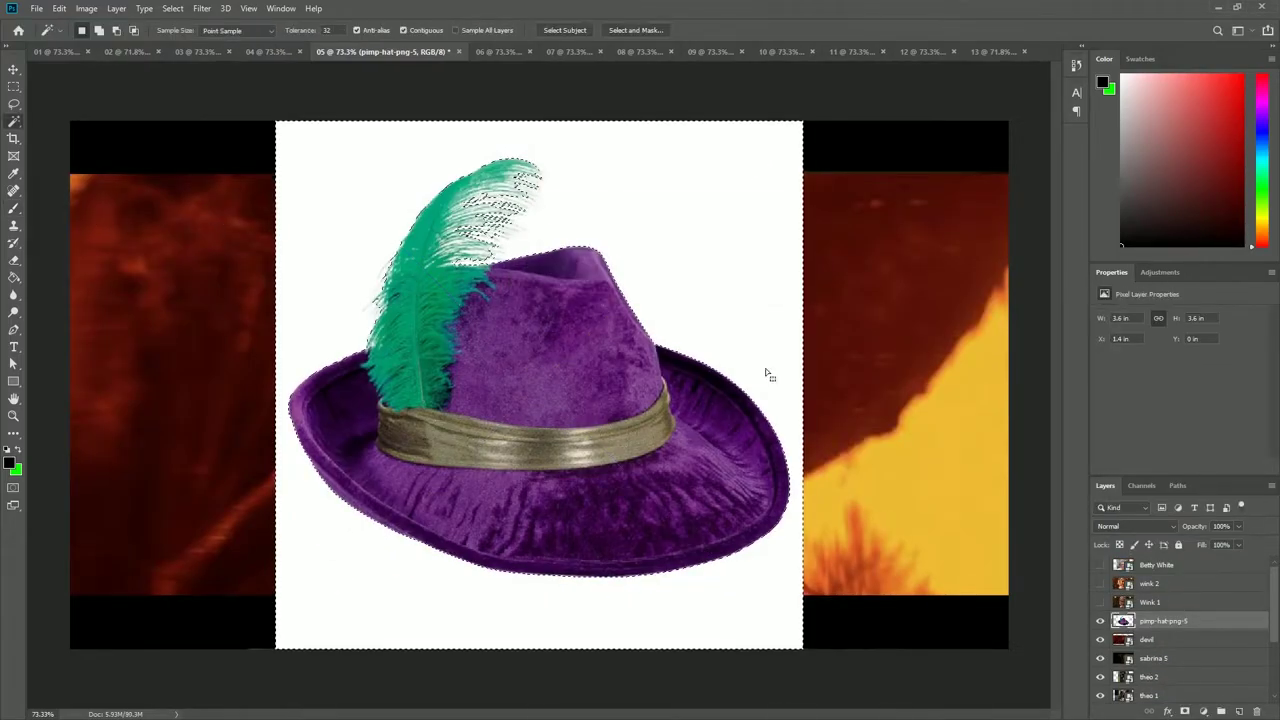
{"action": "left_click", "coordinate": [607, 262]}
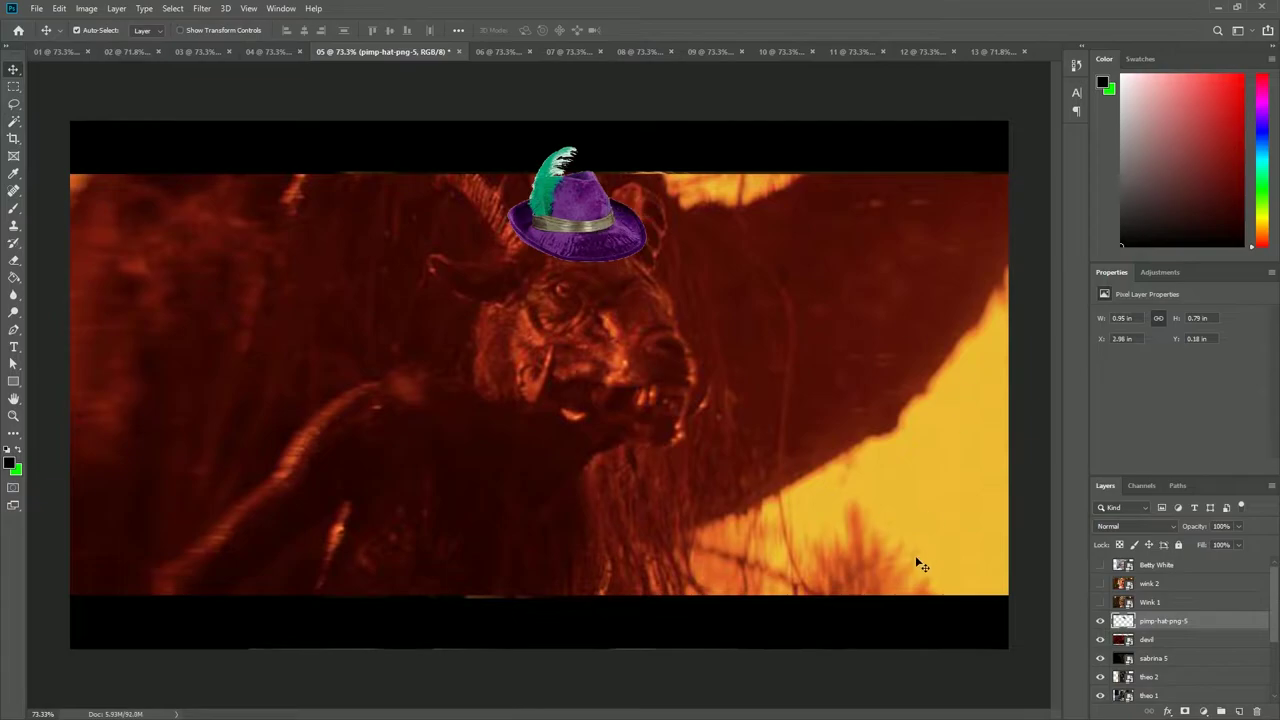
Step: Reveal both wink images and the older woman's portrait, then paint a pink heart on her collar
{"action": "left_click", "coordinate": [1101, 602]}
{"action": "left_click", "coordinate": [1101, 584]}
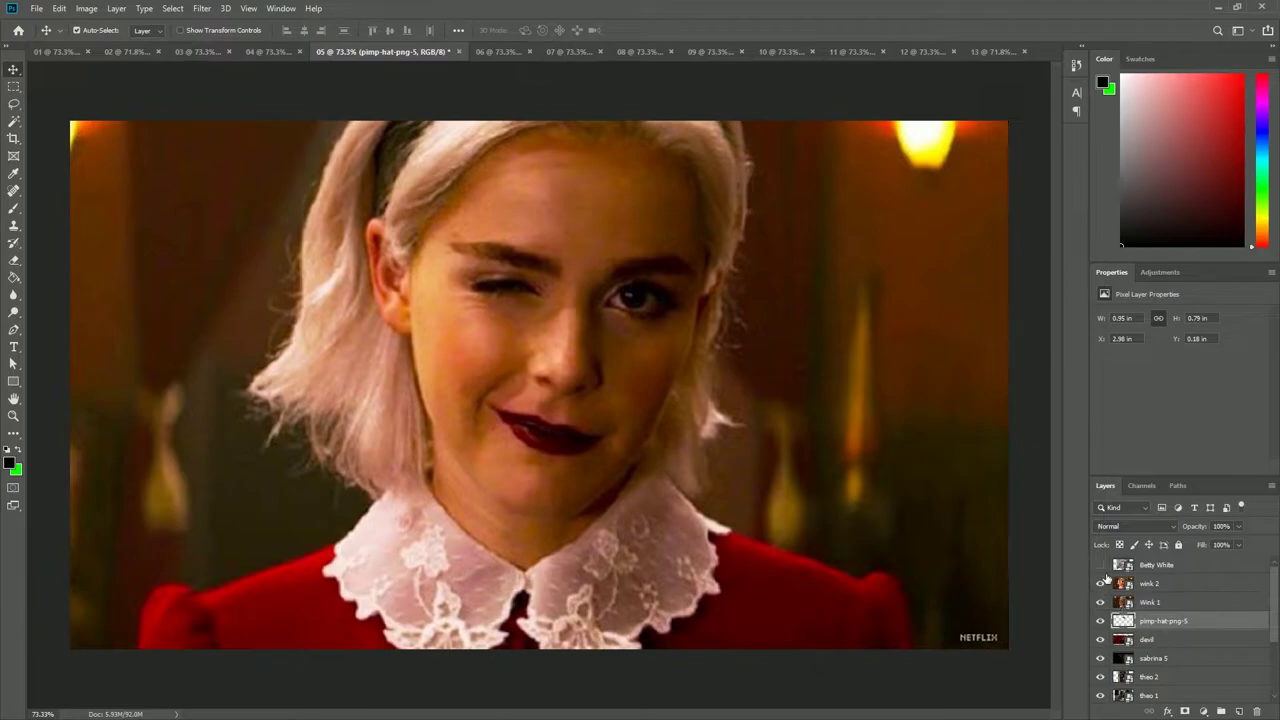
{"action": "left_click", "coordinate": [1103, 567]}
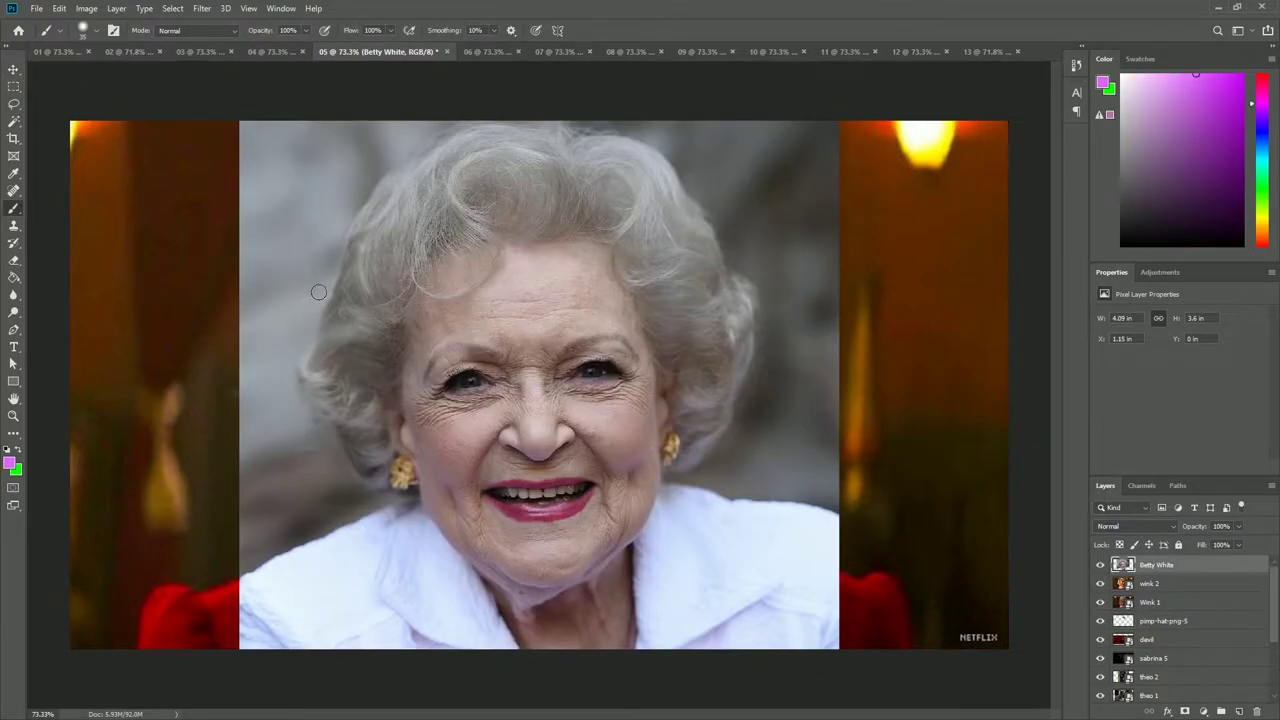
{"action": "mouse_move", "coordinate": [323, 558]}
{"action": "left_mouse_down"}
{"action": "mouse_move", "coordinate": [265, 523]}
{"action": "mouse_move", "coordinate": [324, 561]}
{"action": "mouse_move", "coordinate": [372, 532]}
{"action": "mouse_move", "coordinate": [382, 645]}
{"action": "left_mouse_up"}
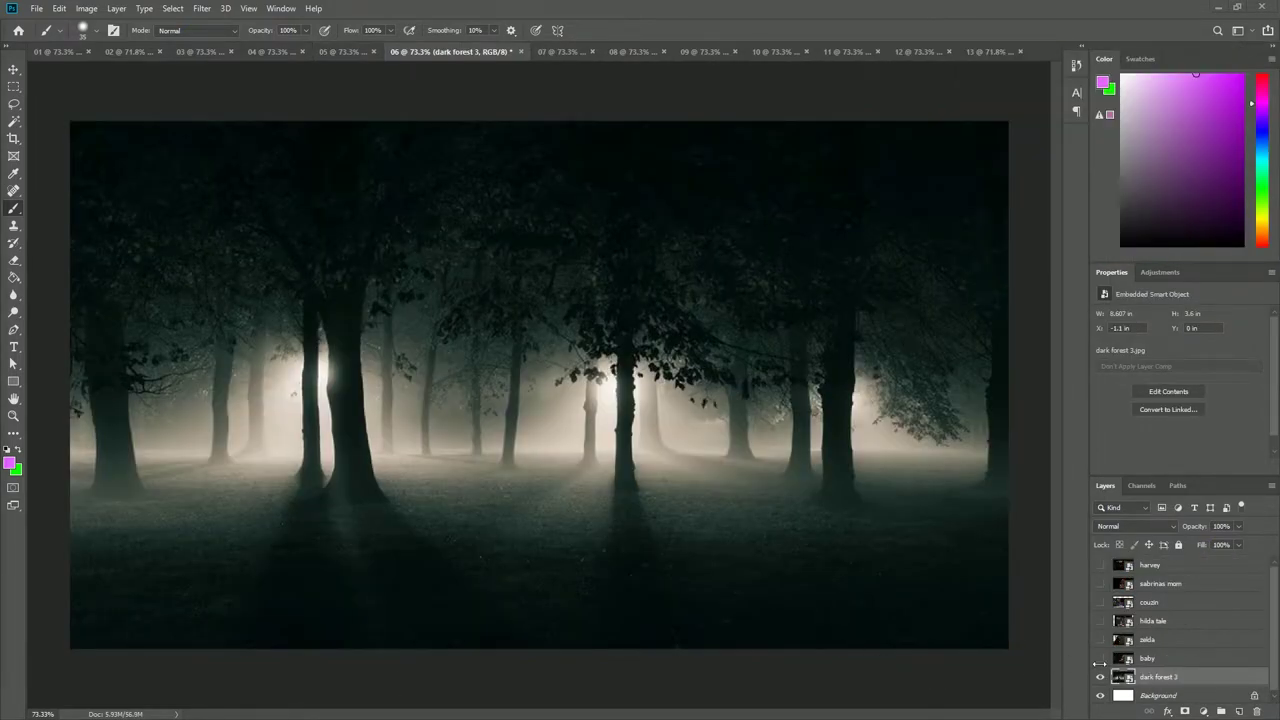
Step: Reveal the baby, zelda, hilda tale and cousin layers over the forest
{"action": "left_click", "coordinate": [1100, 658]}
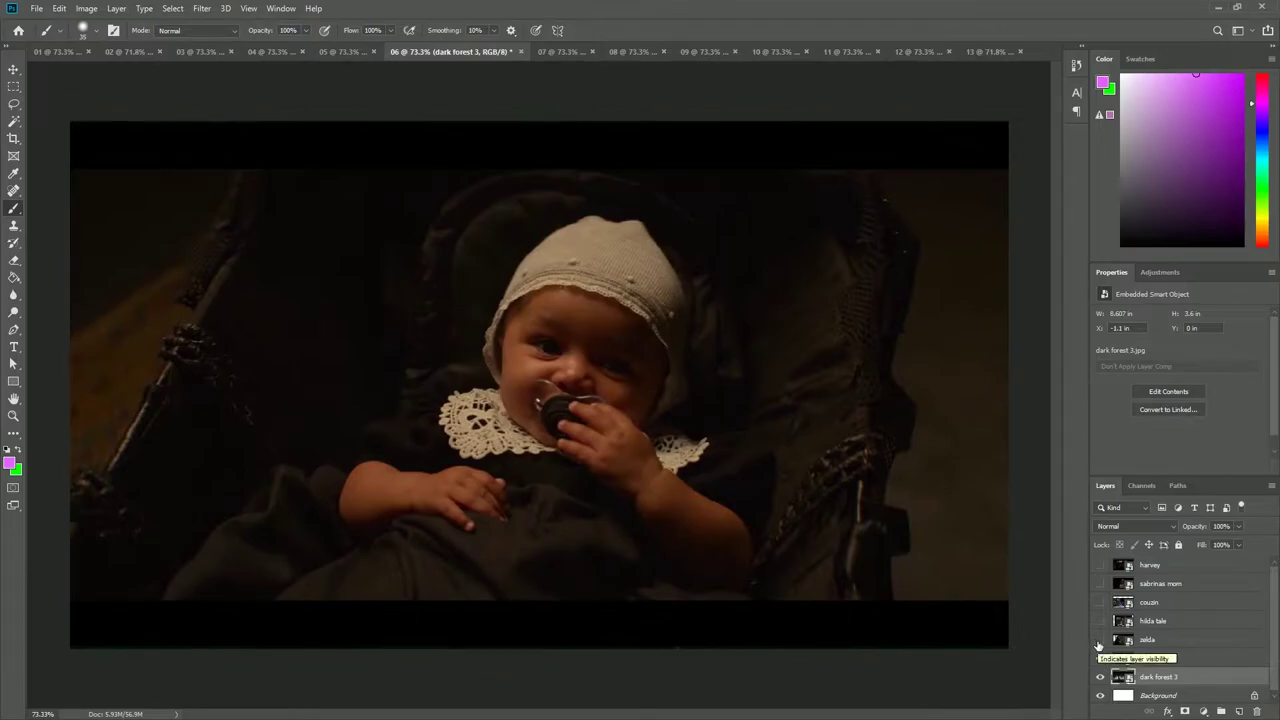
{"action": "left_click", "coordinate": [1100, 641]}
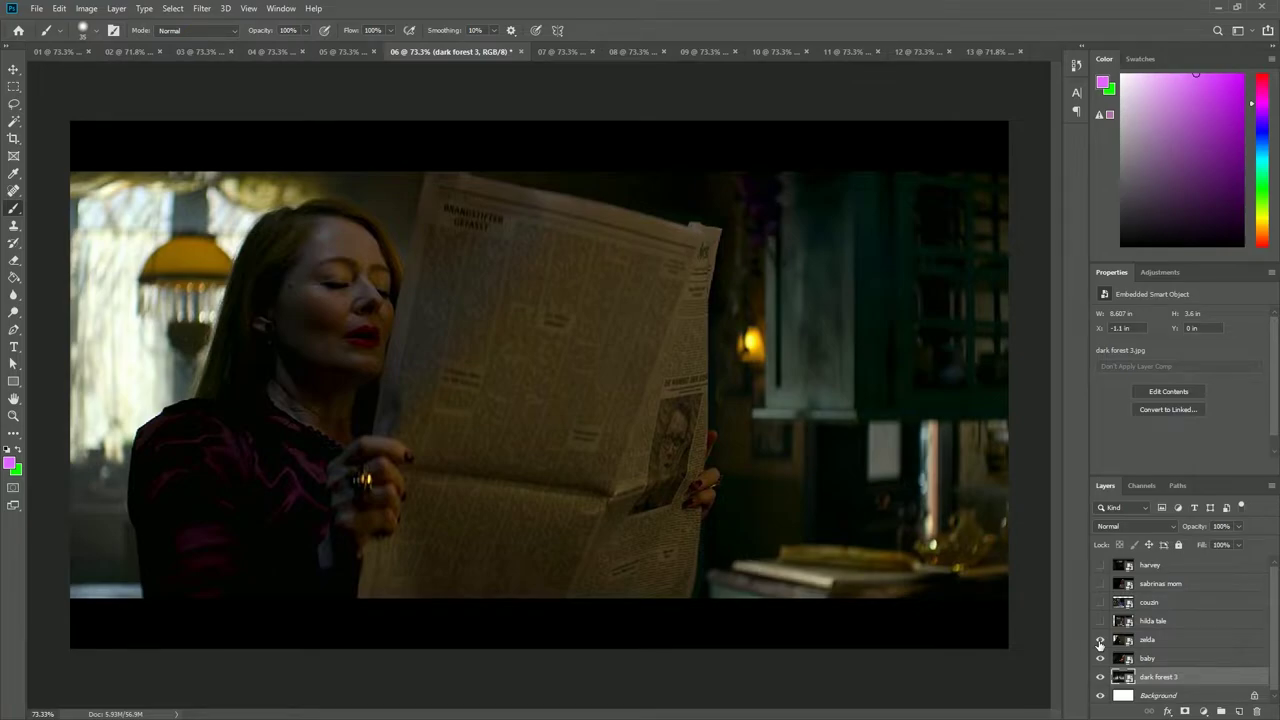
{"action": "left_click", "coordinate": [1100, 621]}
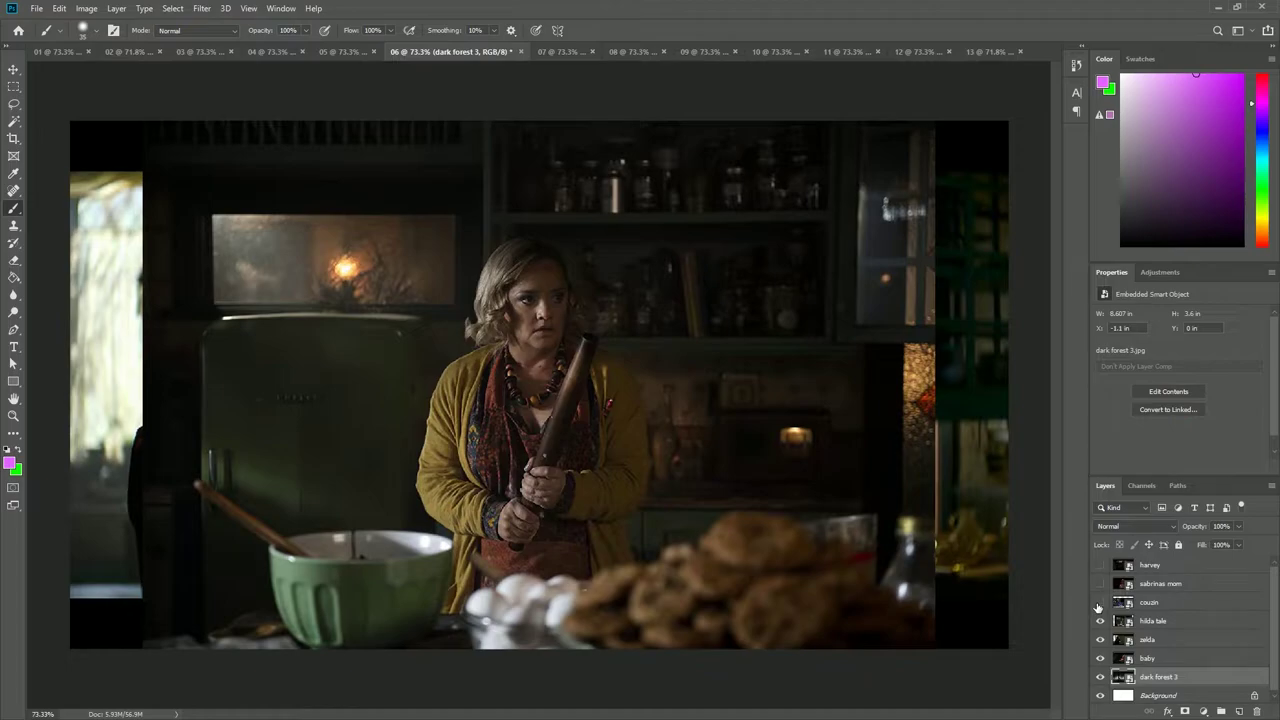
{"action": "left_click", "coordinate": [1100, 602]}
Step: Scrawl pink 'FAB!' above the cousin image, then show the sabrinas mom and harvey layers
{"action": "left_click", "coordinate": [1150, 602]}
{"action": "left_click_drag", "start_coordinate": [513, 217], "coordinate": [570, 330]}
{"action": "left_click_drag", "start_coordinate": [562, 209], "coordinate": [547, 262]}
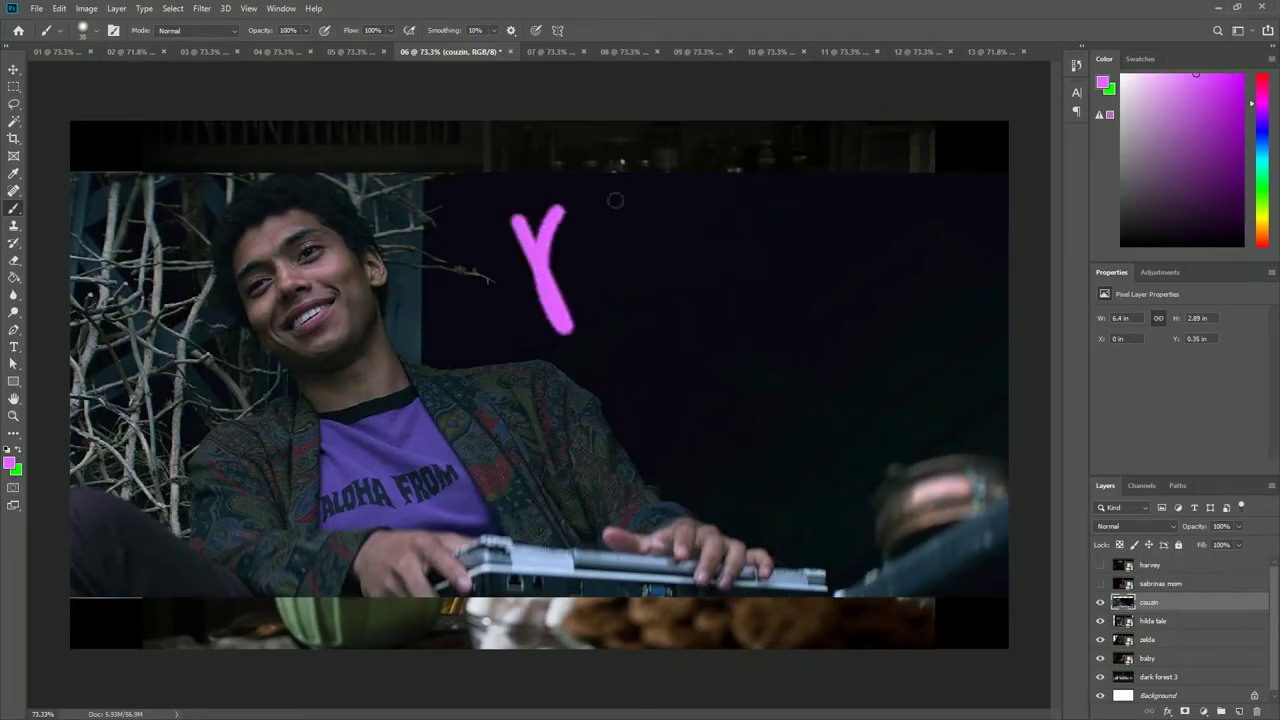
{"action": "left_click_drag", "start_coordinate": [615, 198], "coordinate": [560, 214]}
{"action": "left_click_drag", "start_coordinate": [548, 272], "coordinate": [598, 250]}
{"action": "mouse_move", "coordinate": [688, 214]}
{"action": "left_mouse_down"}
{"action": "mouse_move", "coordinate": [606, 380]}
{"action": "mouse_move", "coordinate": [734, 334]}
{"action": "left_mouse_up"}
{"action": "left_click_drag", "start_coordinate": [622, 318], "coordinate": [705, 290]}
{"action": "mouse_move", "coordinate": [750, 250]}
{"action": "left_mouse_down"}
{"action": "mouse_move", "coordinate": [864, 264]}
{"action": "mouse_move", "coordinate": [822, 408]}
{"action": "left_mouse_up"}
{"action": "mouse_move", "coordinate": [765, 245]}
{"action": "left_mouse_down"}
{"action": "mouse_move", "coordinate": [864, 263]}
{"action": "mouse_move", "coordinate": [800, 400]}
{"action": "left_mouse_up"}
{"action": "left_click_drag", "start_coordinate": [965, 356], "coordinate": [932, 390]}
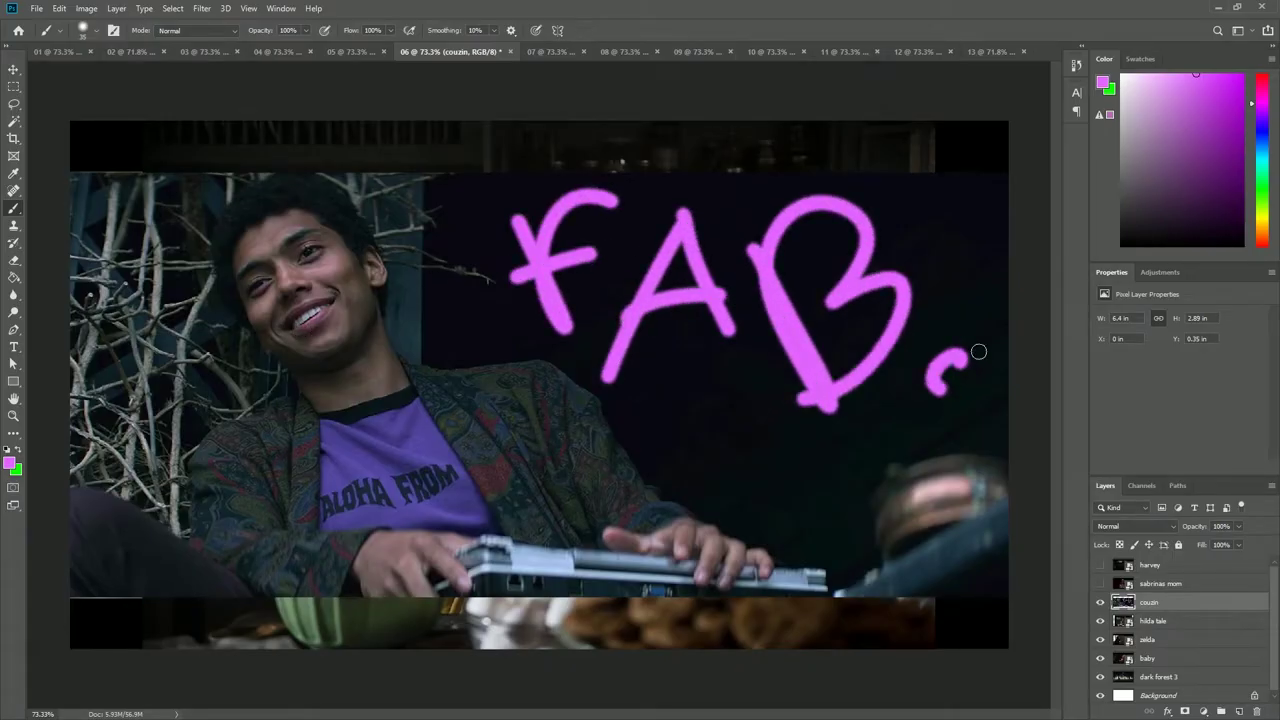
{"action": "left_click_drag", "start_coordinate": [968, 152], "coordinate": [958, 265]}
{"action": "left_click", "coordinate": [1100, 583]}
{"action": "left_click", "coordinate": [1100, 565]}
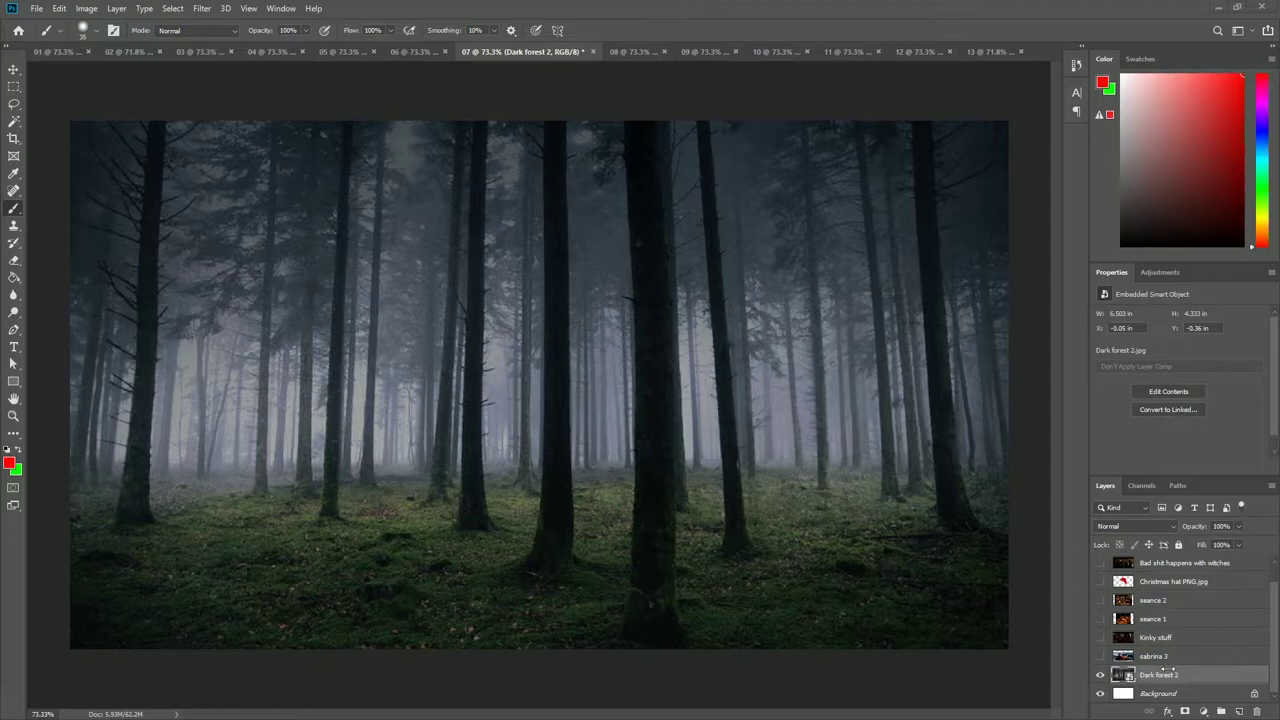
Step: Show sabrina 3 and cross Sabrina out with a red X
{"action": "left_click", "coordinate": [1100, 656]}
{"action": "left_click", "coordinate": [1157, 659]}
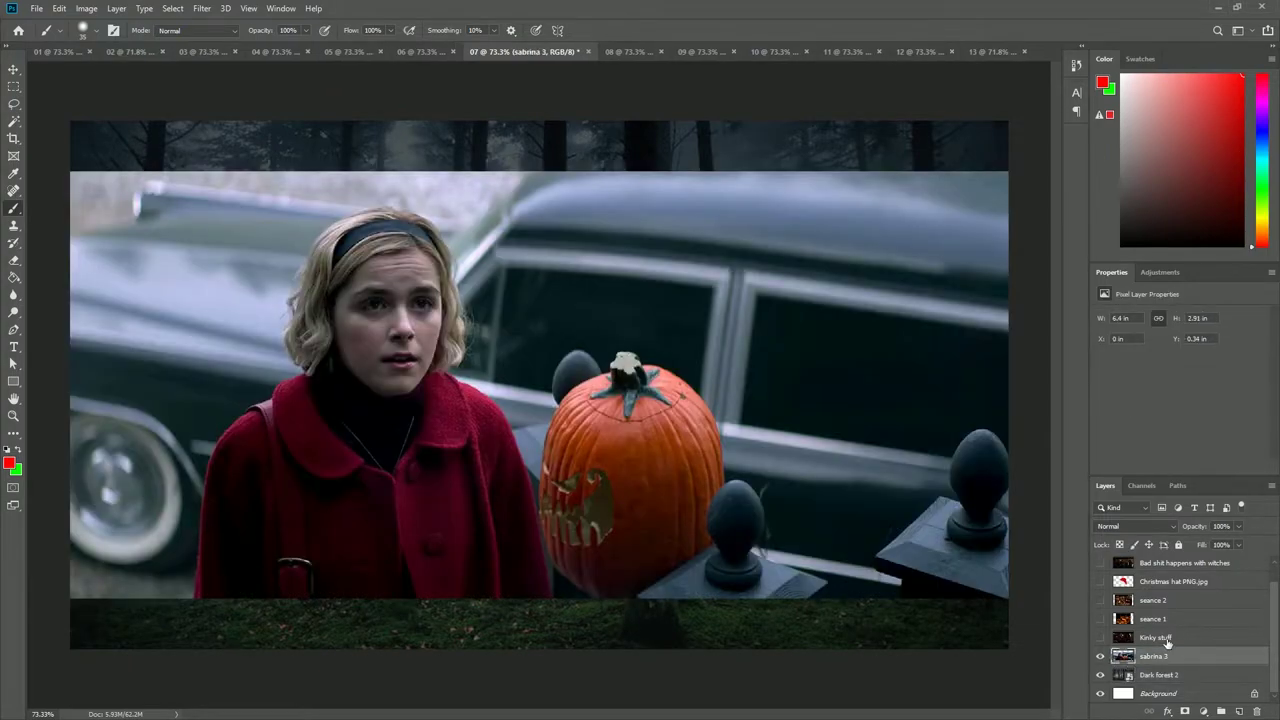
{"action": "left_click_drag", "start_coordinate": [245, 220], "coordinate": [345, 296]}
{"action": "left_click_drag", "start_coordinate": [512, 413], "coordinate": [640, 478]}
{"action": "left_click_drag", "start_coordinate": [570, 268], "coordinate": [170, 356]}
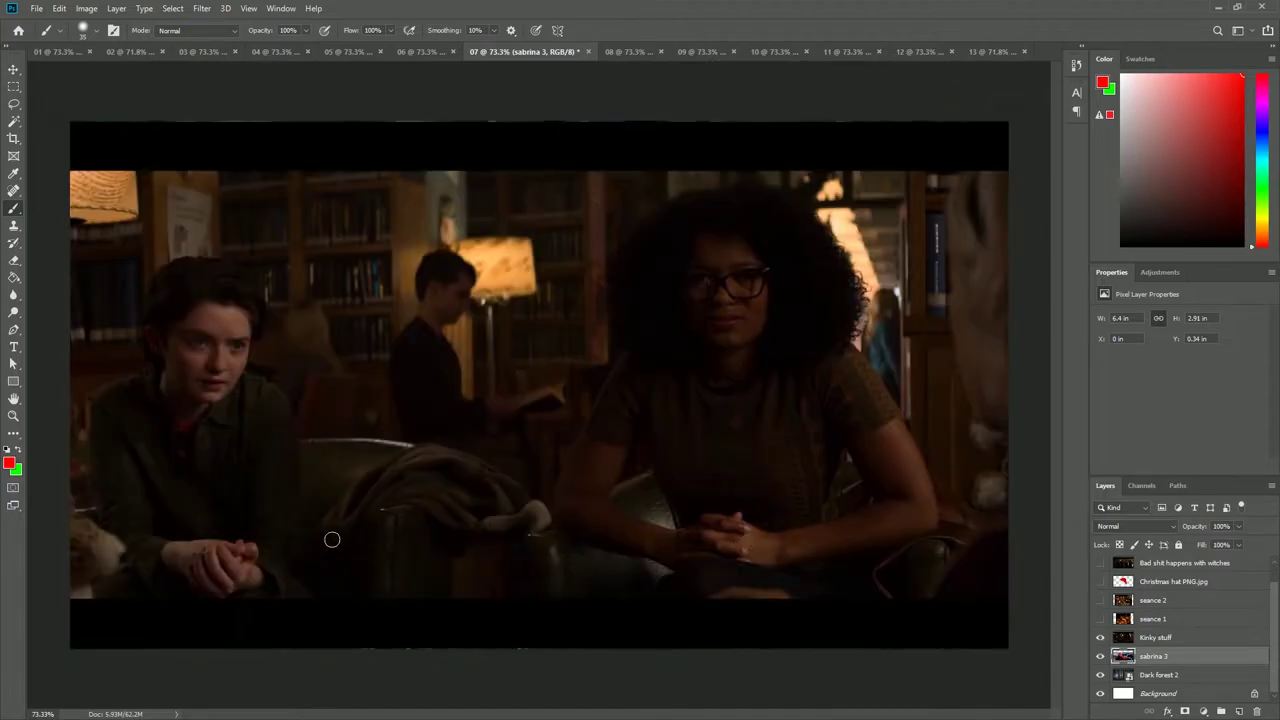
Step: With a smaller brush, handwrite red underlined 'Chow!' on Kinky stuff, then show seance 1
{"action": "key", "text": "bracketleft"}
{"action": "key", "text": "bracketleft"}
{"action": "left_click", "coordinate": [1155, 637]}
{"action": "left_click_drag", "start_coordinate": [376, 445], "coordinate": [355, 524]}
{"action": "mouse_move", "coordinate": [395, 418]}
{"action": "left_mouse_down"}
{"action": "mouse_move", "coordinate": [385, 505]}
{"action": "mouse_move", "coordinate": [432, 493]}
{"action": "left_mouse_up"}
{"action": "mouse_move", "coordinate": [470, 440]}
{"action": "left_mouse_down"}
{"action": "mouse_move", "coordinate": [540, 465]}
{"action": "mouse_move", "coordinate": [590, 420]}
{"action": "left_mouse_up"}
{"action": "left_click_drag", "start_coordinate": [618, 348], "coordinate": [620, 420]}
{"action": "left_click", "coordinate": [626, 465]}
{"action": "left_click_drag", "start_coordinate": [393, 568], "coordinate": [598, 571]}
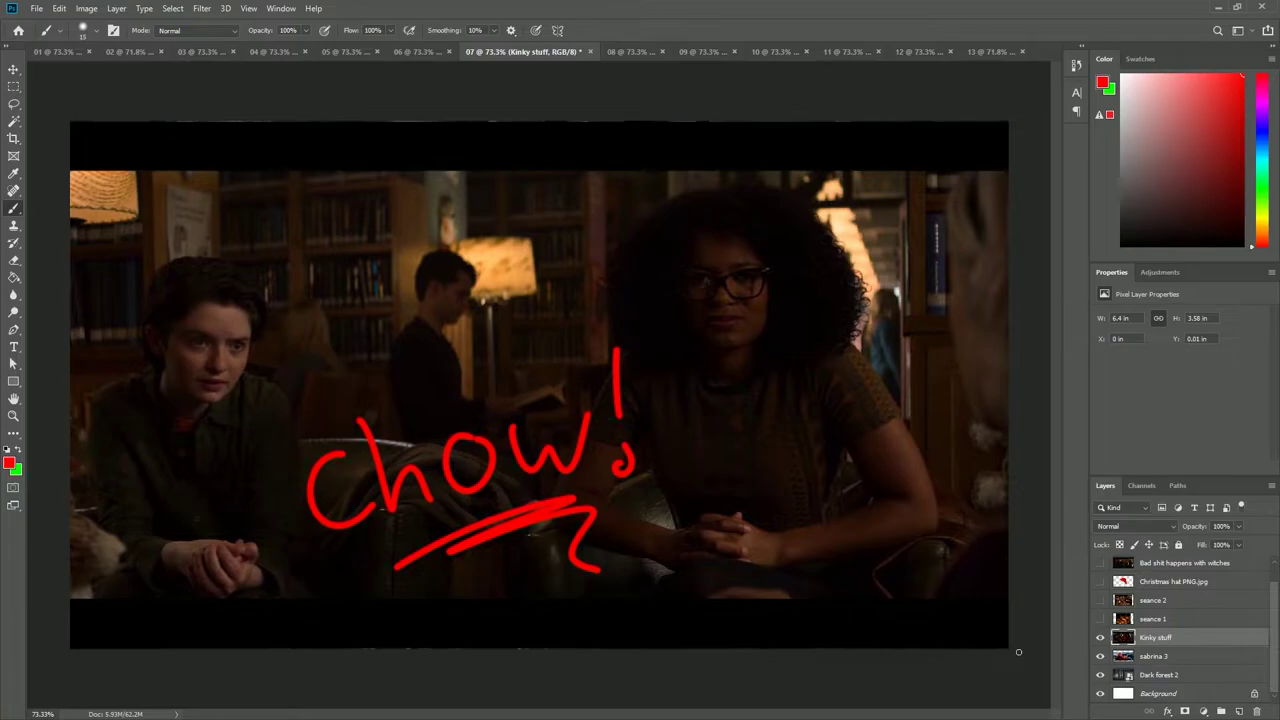
{"action": "left_click", "coordinate": [1101, 620]}
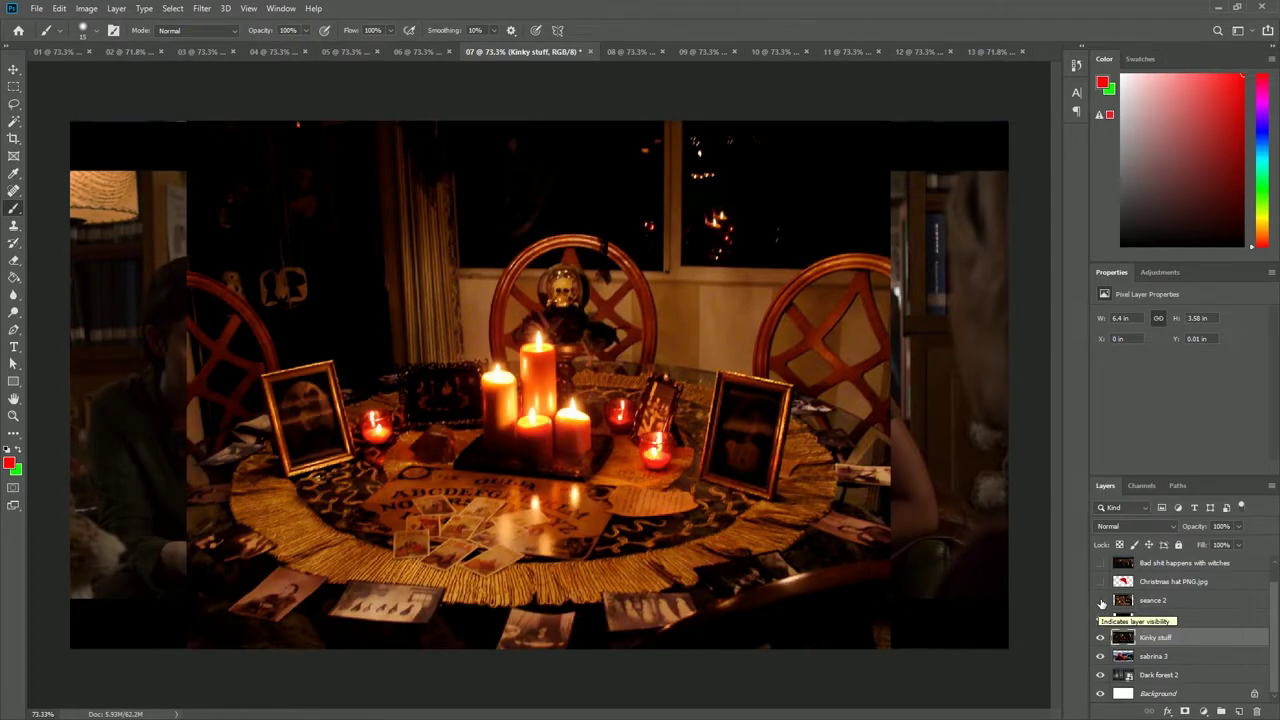
Step: Show seance 2 and the Christmas hat, then scale the hat onto the woman's head
{"action": "left_click_drag", "start_coordinate": [1101, 603], "coordinate": [1101, 581]}
{"action": "left_click", "coordinate": [1172, 581]}
{"action": "key", "text": "ctrl+t"}
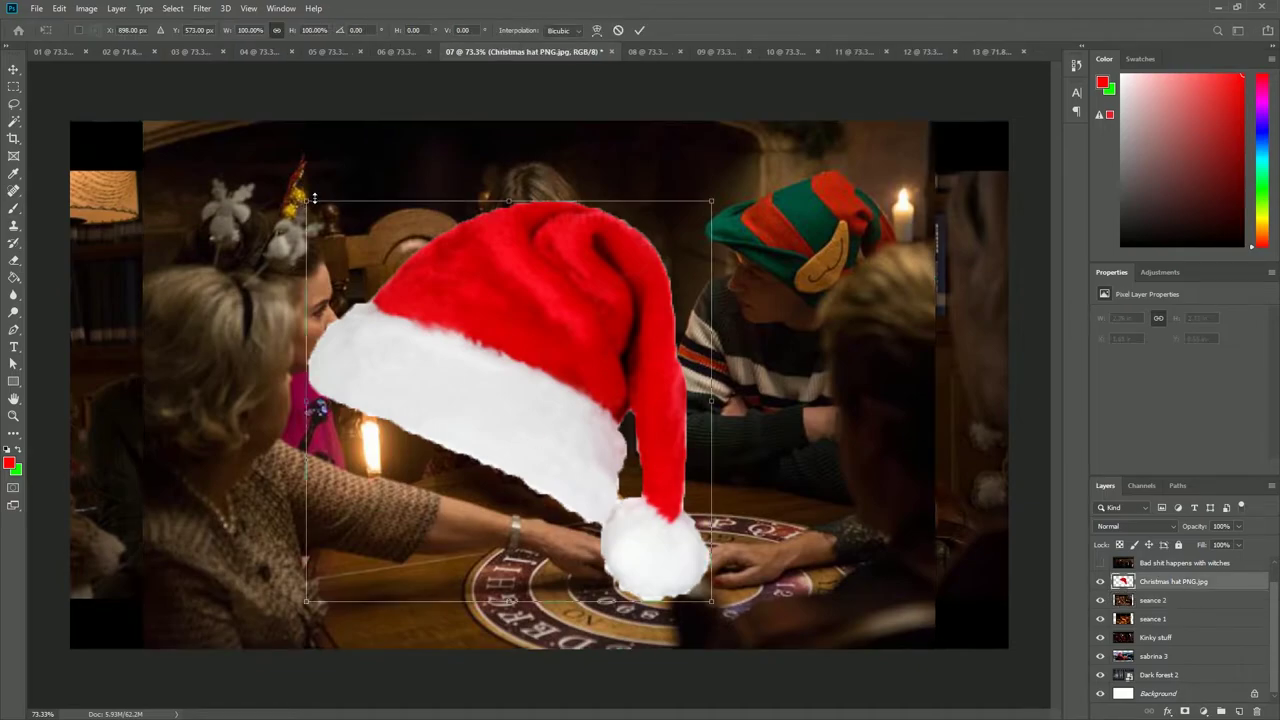
{"action": "mouse_move", "coordinate": [309, 192]}
{"action": "left_mouse_down"}
{"action": "mouse_move", "coordinate": [498, 483]}
{"action": "mouse_move", "coordinate": [561, 179]}
{"action": "left_mouse_up"}
{"action": "left_click_drag", "start_coordinate": [663, 297], "coordinate": [634, 251]}
{"action": "key", "text": "Return"}
Step: Scribble red over the left girl's face in the witches scene, then reveal sabrina and gang
{"action": "key", "text": "b"}
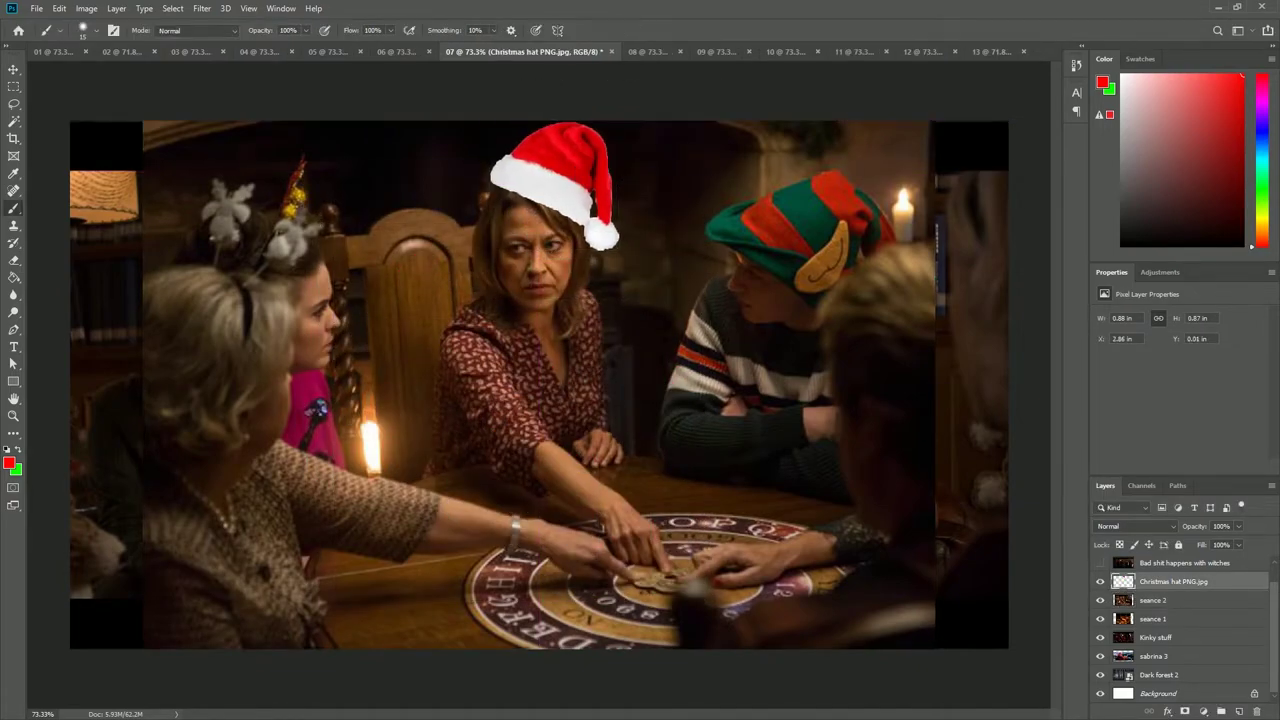
{"action": "scroll", "coordinate": [1101, 583], "scroll_direction": "up", "scroll_amount": 1}
{"action": "left_click", "coordinate": [1101, 583]}
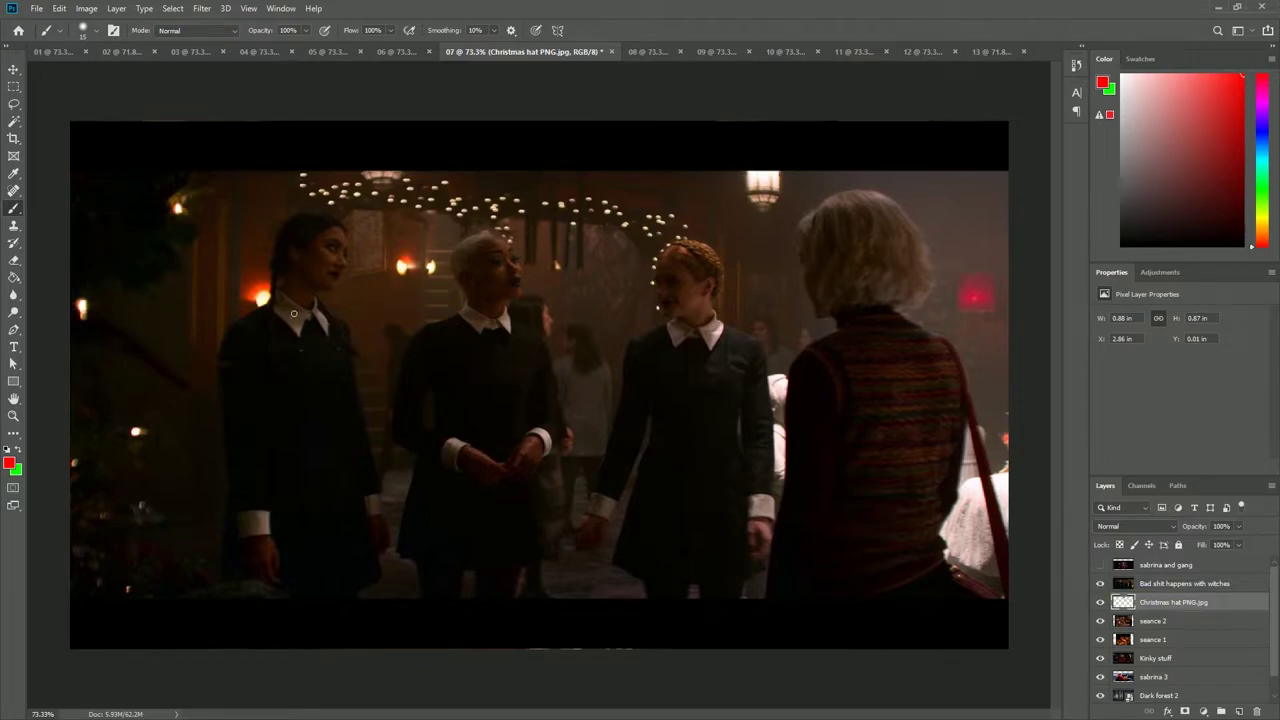
{"action": "left_click", "coordinate": [1185, 587]}
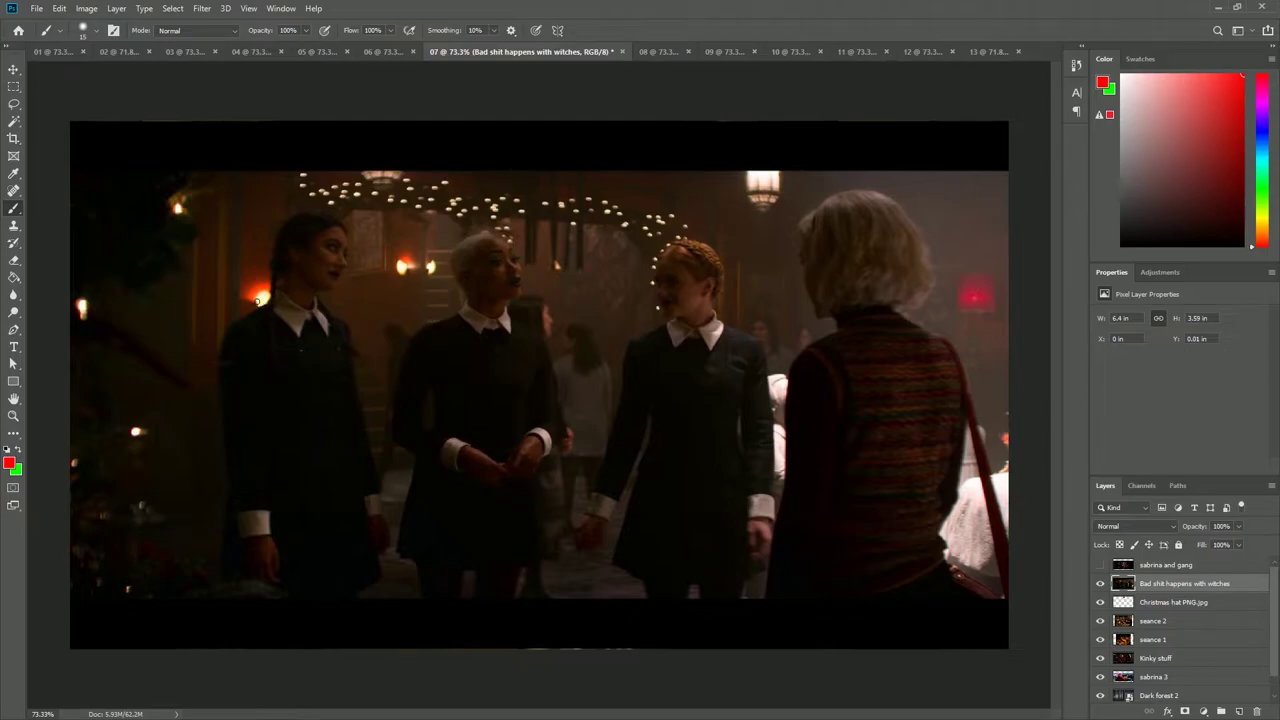
{"action": "mouse_move", "coordinate": [257, 302]}
{"action": "left_mouse_down"}
{"action": "mouse_move", "coordinate": [372, 298]}
{"action": "mouse_move", "coordinate": [274, 288]}
{"action": "left_mouse_up"}
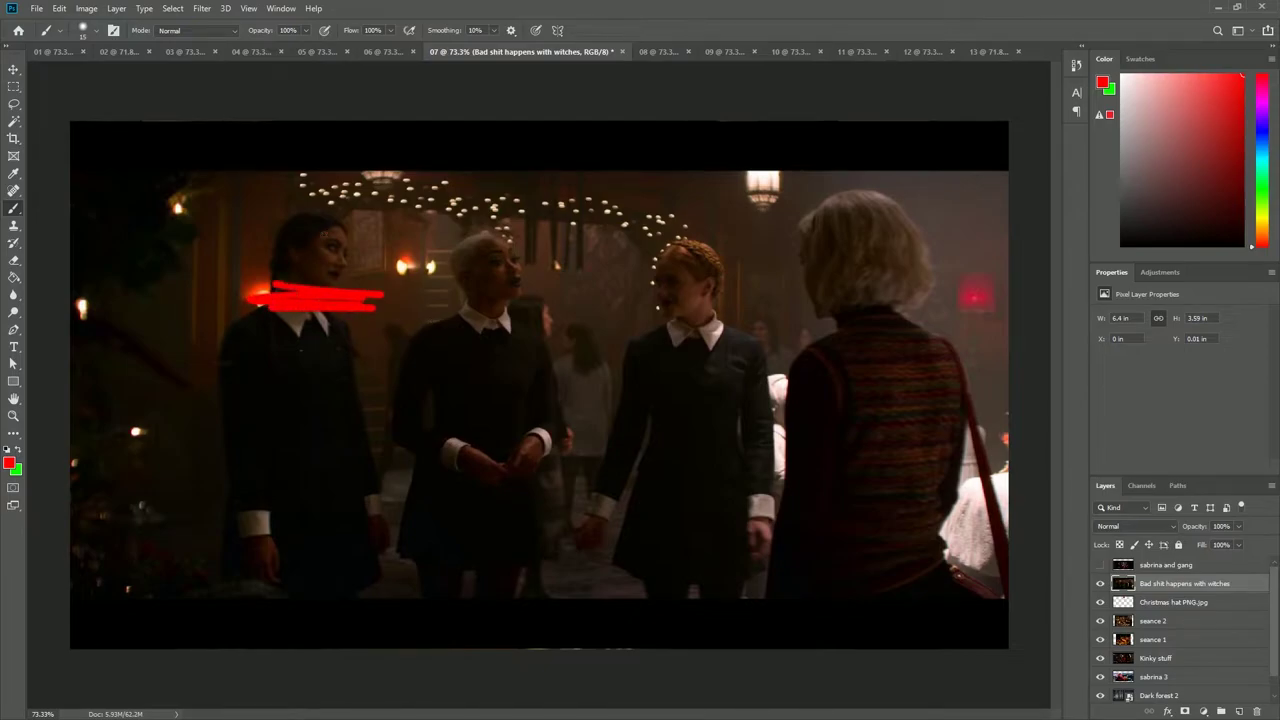
{"action": "mouse_move", "coordinate": [330, 232]}
{"action": "left_mouse_down"}
{"action": "mouse_move", "coordinate": [306, 252]}
{"action": "mouse_move", "coordinate": [362, 268]}
{"action": "mouse_move", "coordinate": [336, 262]}
{"action": "left_mouse_up"}
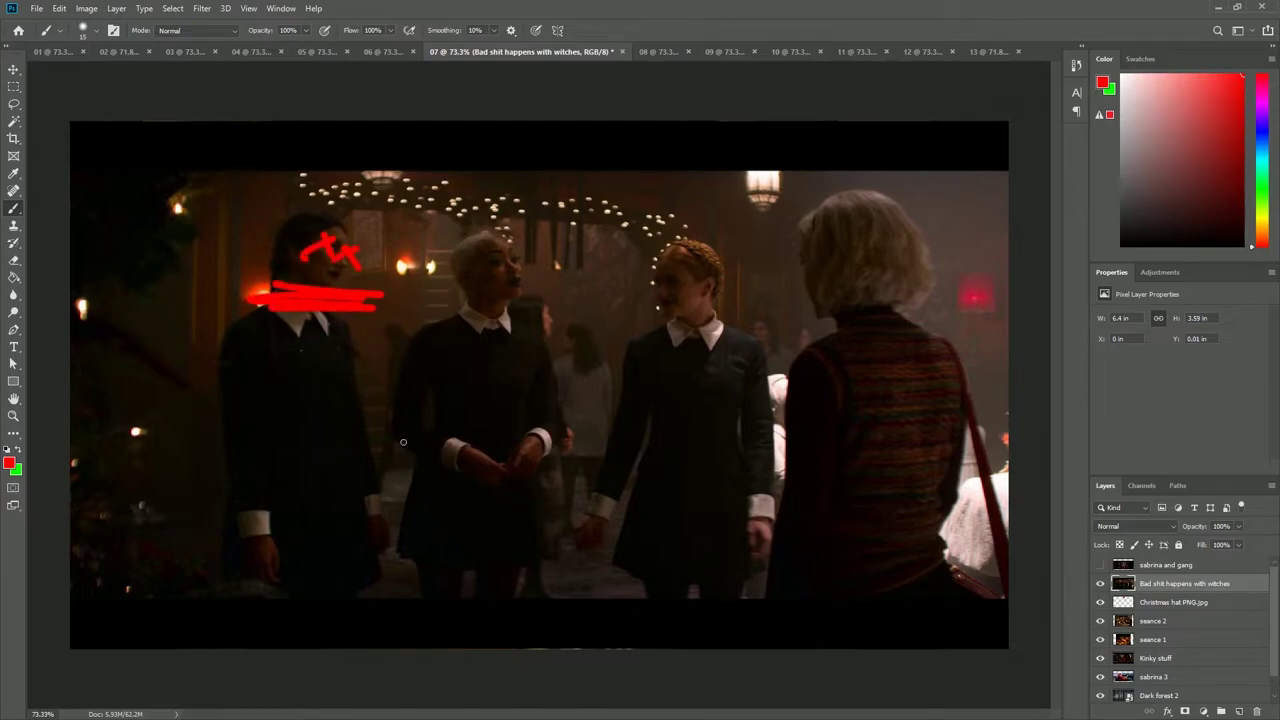
{"action": "left_click", "coordinate": [1100, 566]}
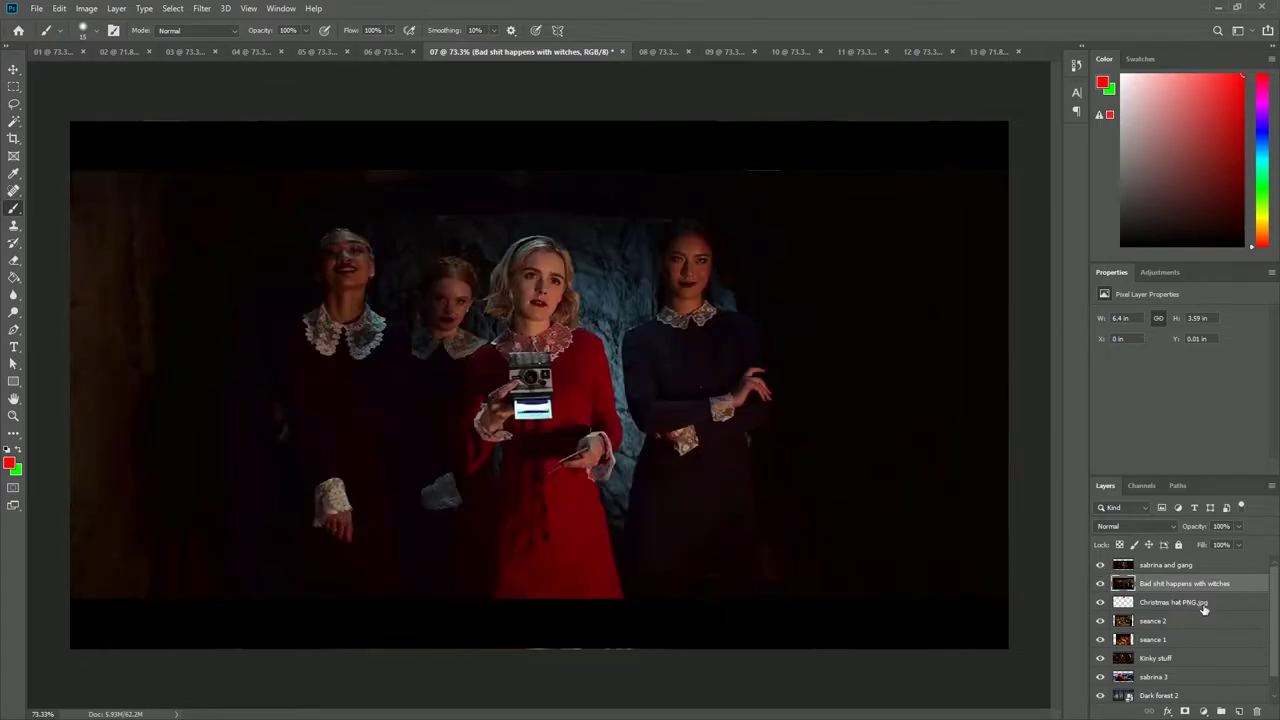
Step: In collage 08, reveal sabrina 4 and scribble red over her face
{"action": "key", "text": "ctrl+Tab"}
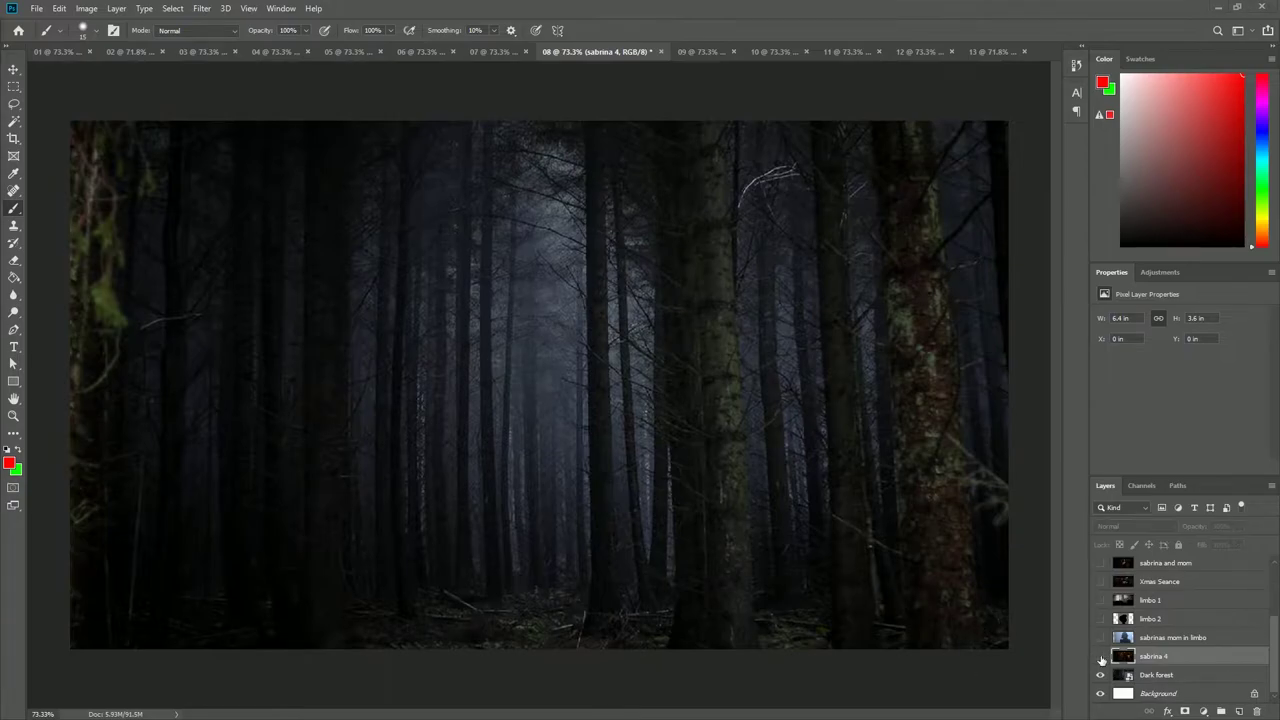
{"action": "left_click", "coordinate": [1100, 656]}
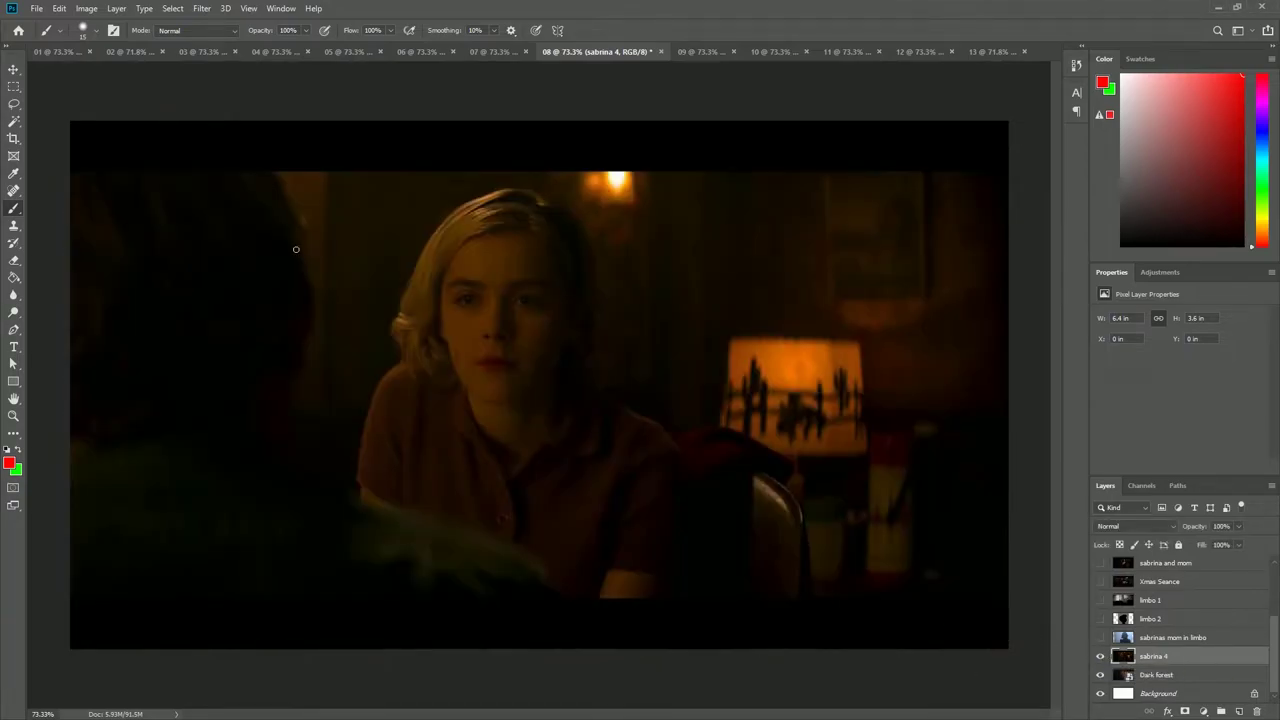
{"action": "mouse_move", "coordinate": [296, 250]}
{"action": "left_mouse_down"}
{"action": "mouse_move", "coordinate": [263, 500]}
{"action": "mouse_move", "coordinate": [618, 150]}
{"action": "left_mouse_up"}
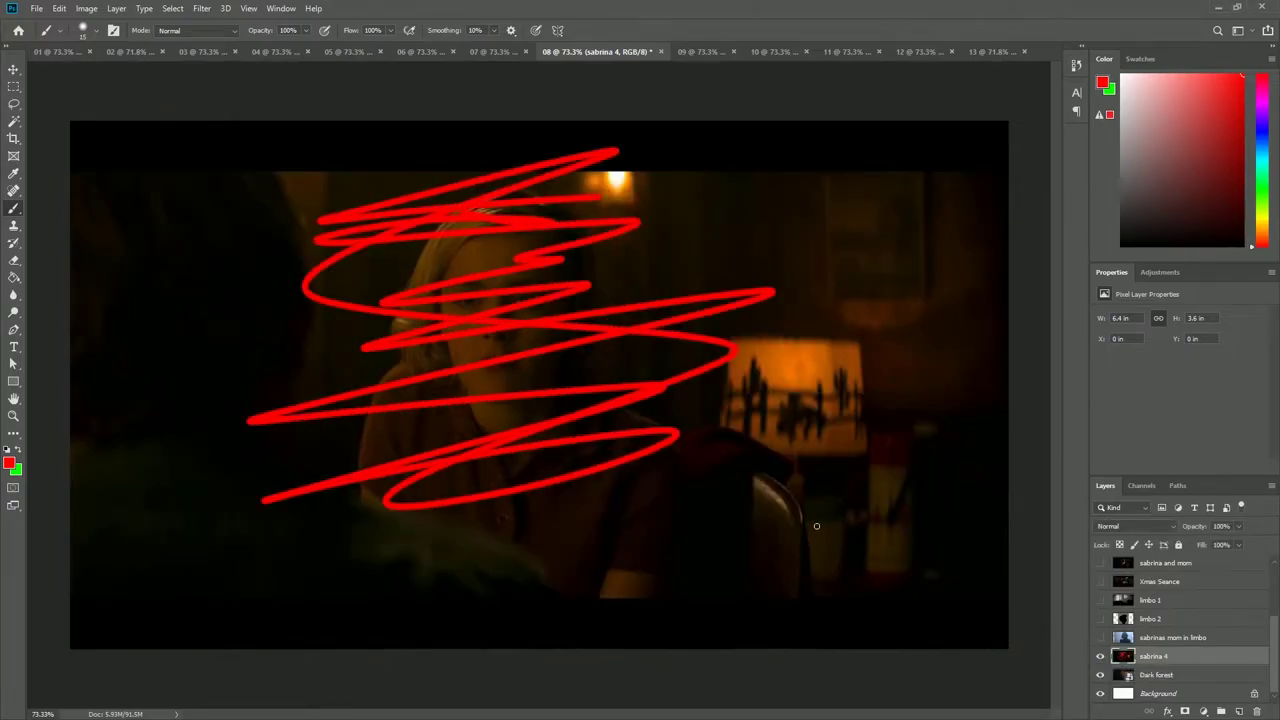
Step: Show the sabrinas mom portrait and blend it over limbo 1 in Overlay mode, limbo 2 staying hidden
{"action": "left_click", "coordinate": [1100, 638]}
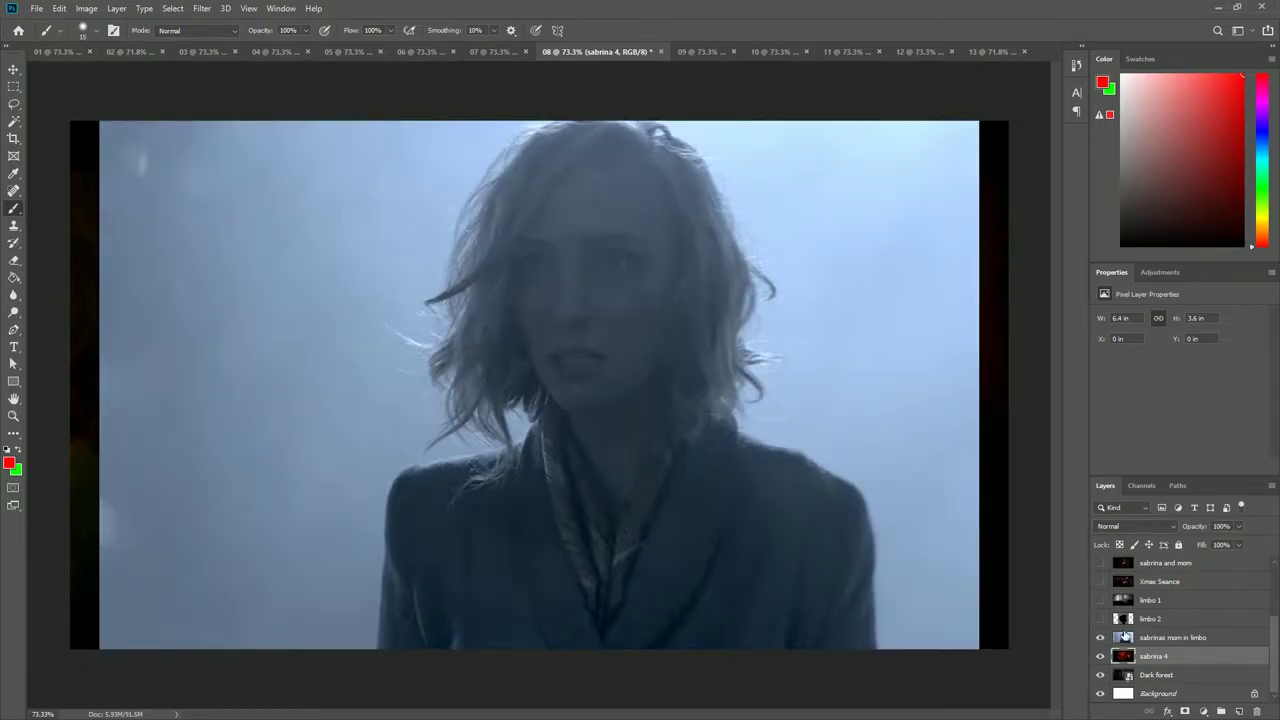
{"action": "left_click", "coordinate": [1101, 619]}
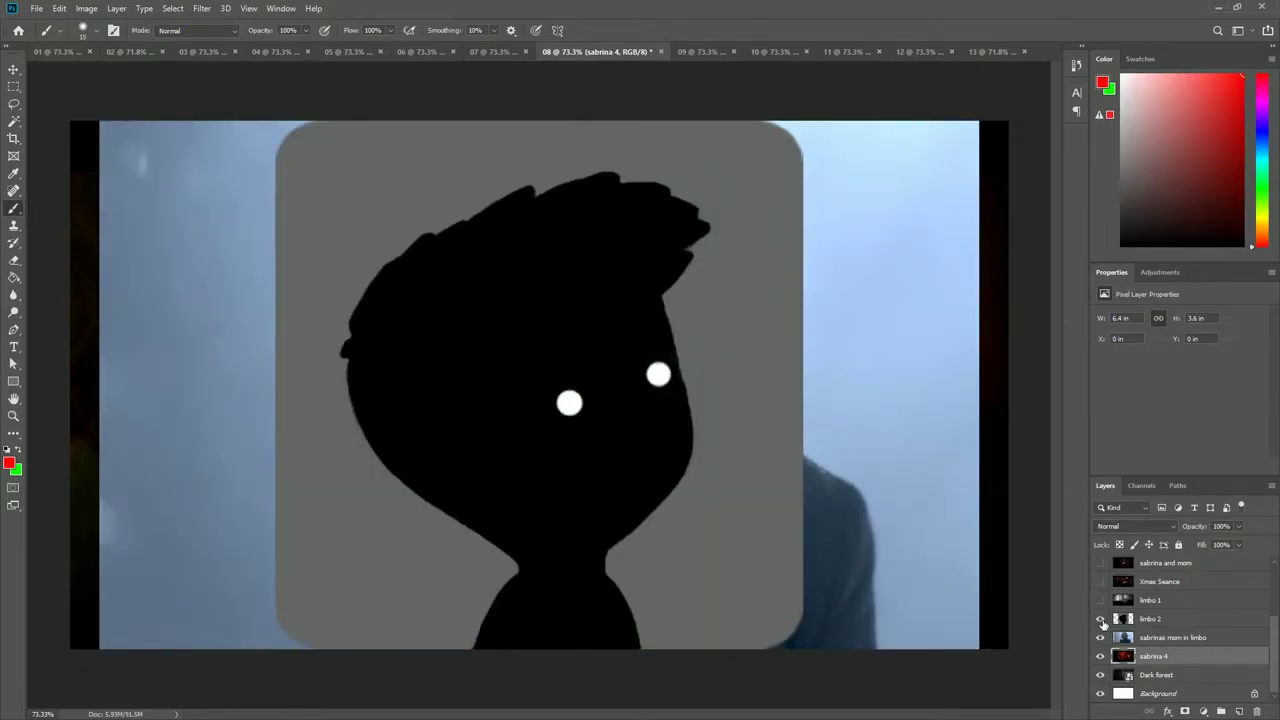
{"action": "left_click", "coordinate": [1101, 619]}
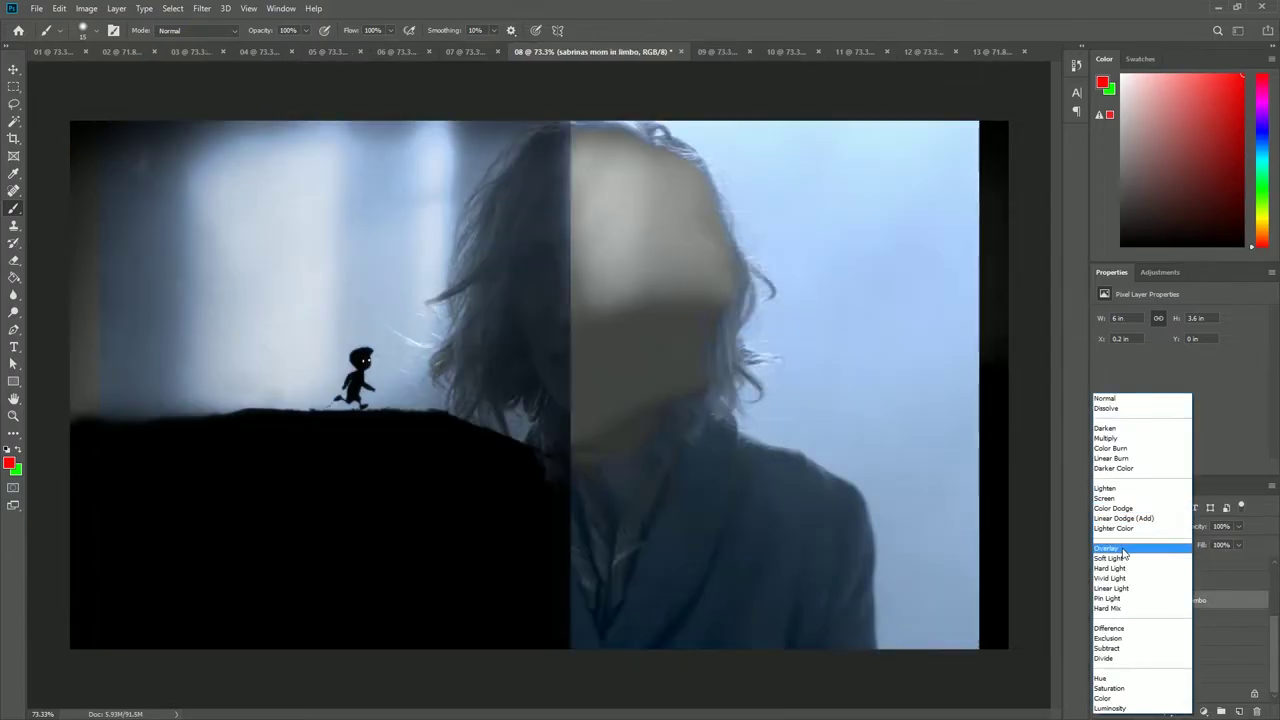
{"action": "left_click", "coordinate": [1132, 543]}
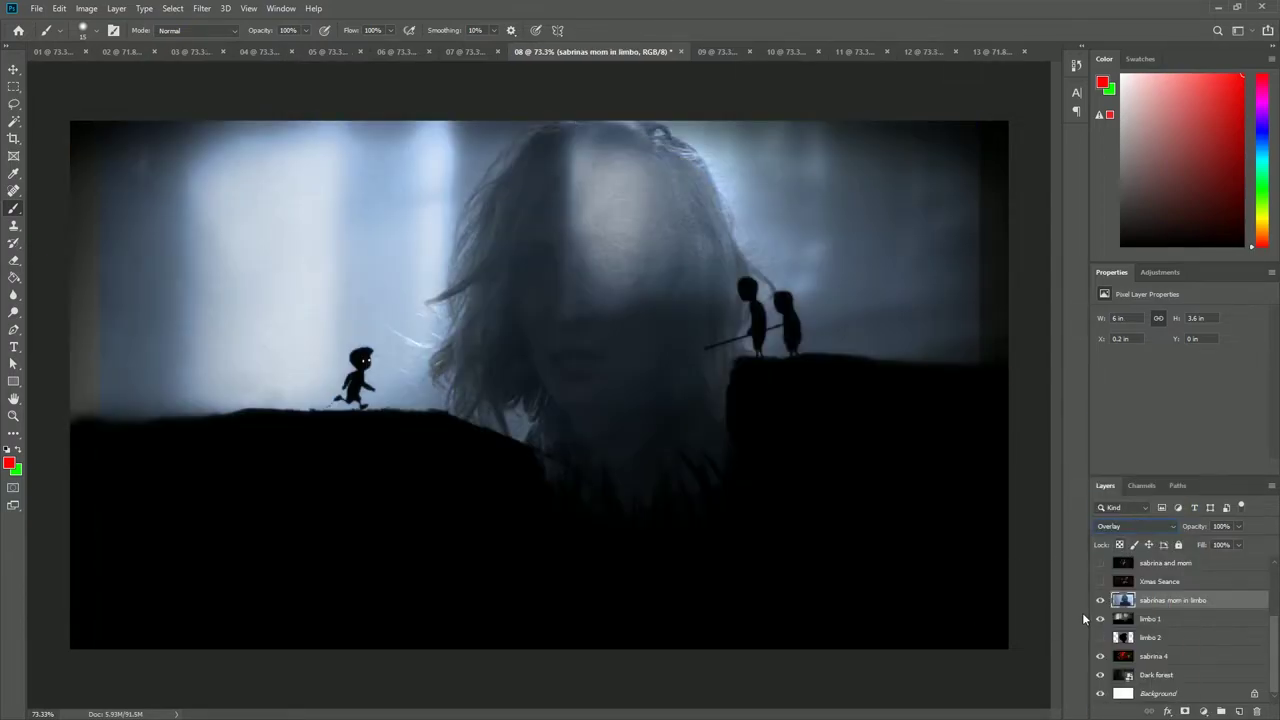
Step: Show Xmas Seance and sabrina and mom, mark the floating girl with a red arrow and 'Mom', then reveal the close-up
{"action": "left_click", "coordinate": [1101, 581]}
{"action": "scroll", "coordinate": [1220, 655], "scroll_direction": "up", "scroll_amount": 2}
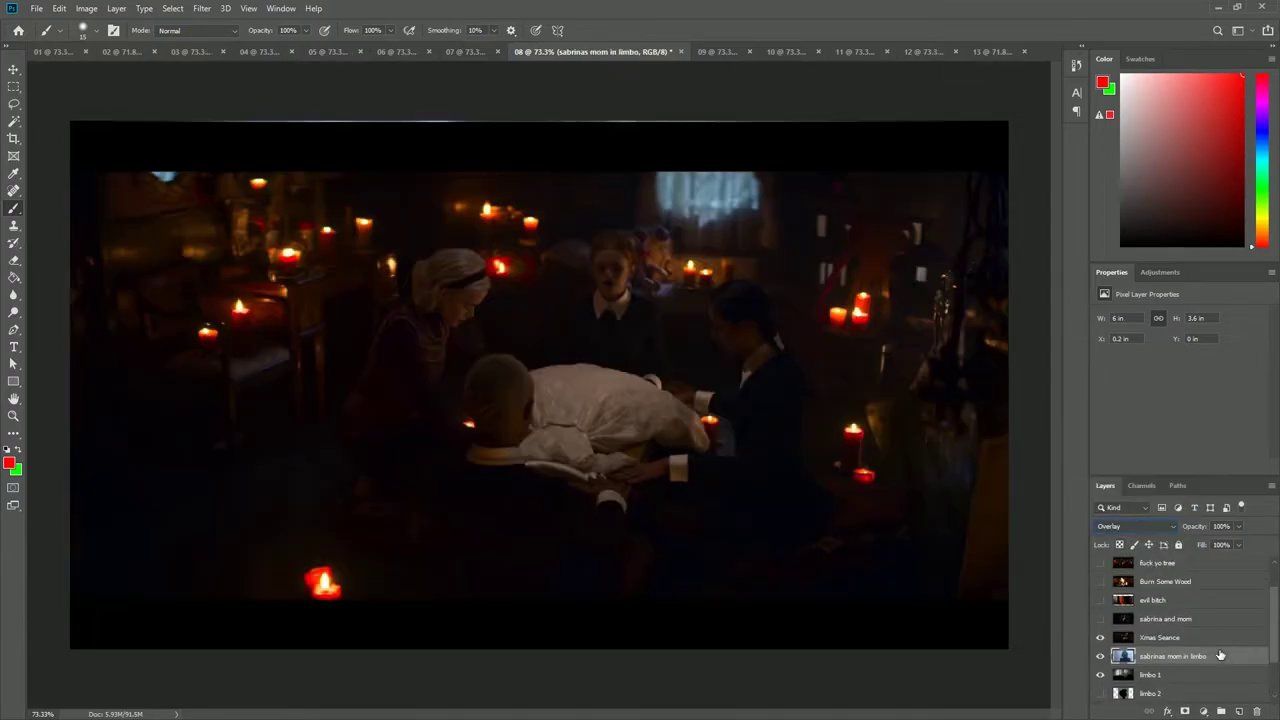
{"action": "left_click", "coordinate": [1101, 620]}
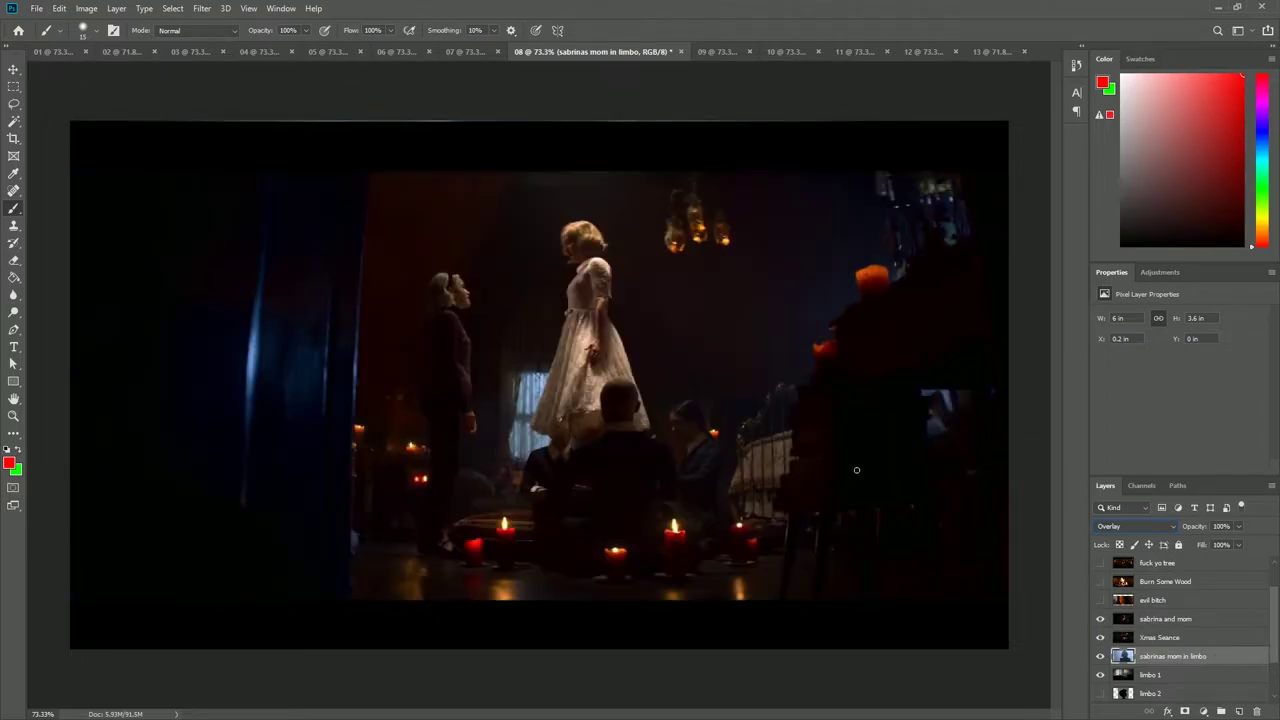
{"action": "left_click", "coordinate": [1172, 619]}
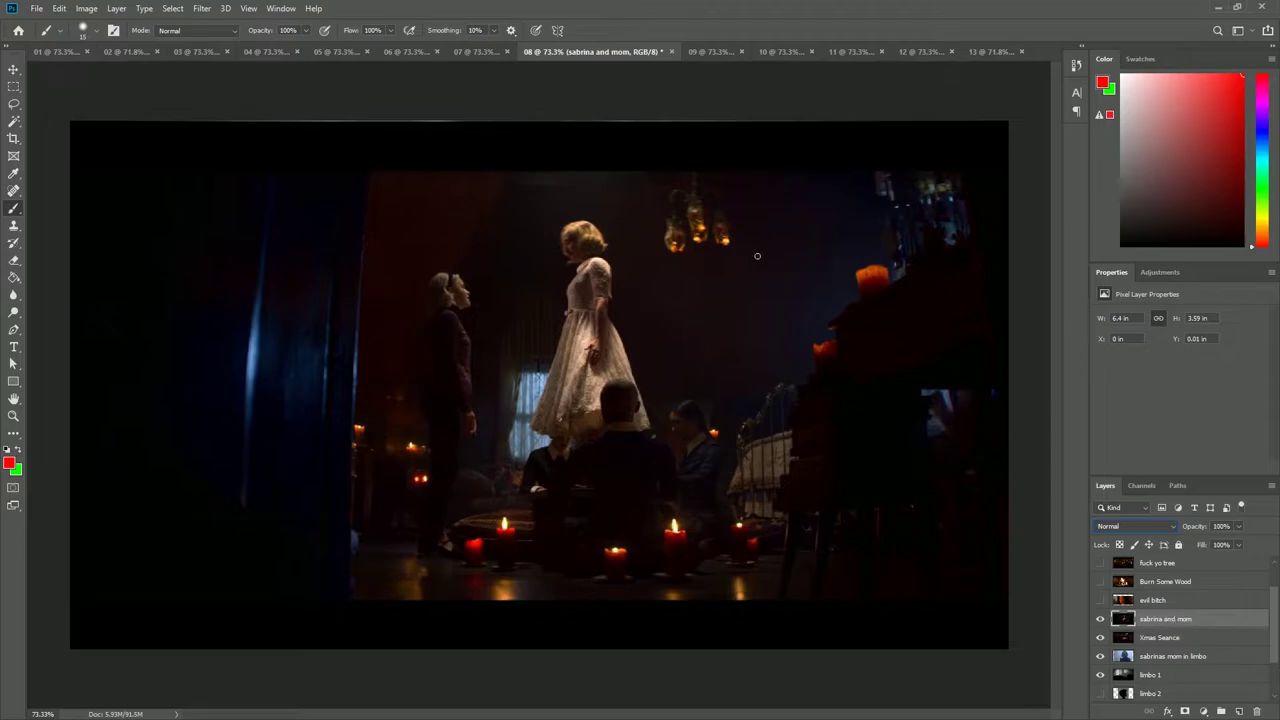
{"action": "left_click_drag", "start_coordinate": [783, 298], "coordinate": [664, 290]}
{"action": "left_click_drag", "start_coordinate": [688, 236], "coordinate": [710, 310]}
{"action": "mouse_move", "coordinate": [727, 421]}
{"action": "left_mouse_down"}
{"action": "mouse_move", "coordinate": [795, 368]}
{"action": "mouse_move", "coordinate": [905, 314]}
{"action": "mouse_move", "coordinate": [915, 348]}
{"action": "left_mouse_up"}
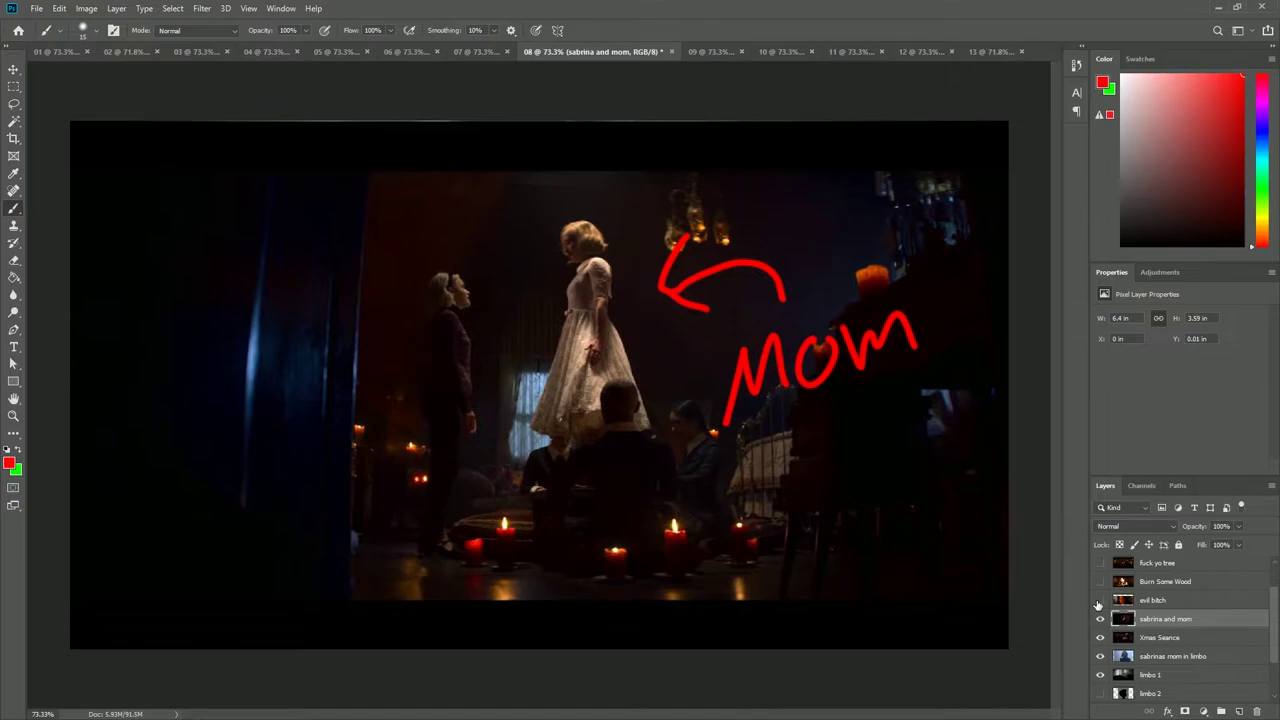
{"action": "left_click", "coordinate": [1099, 602]}
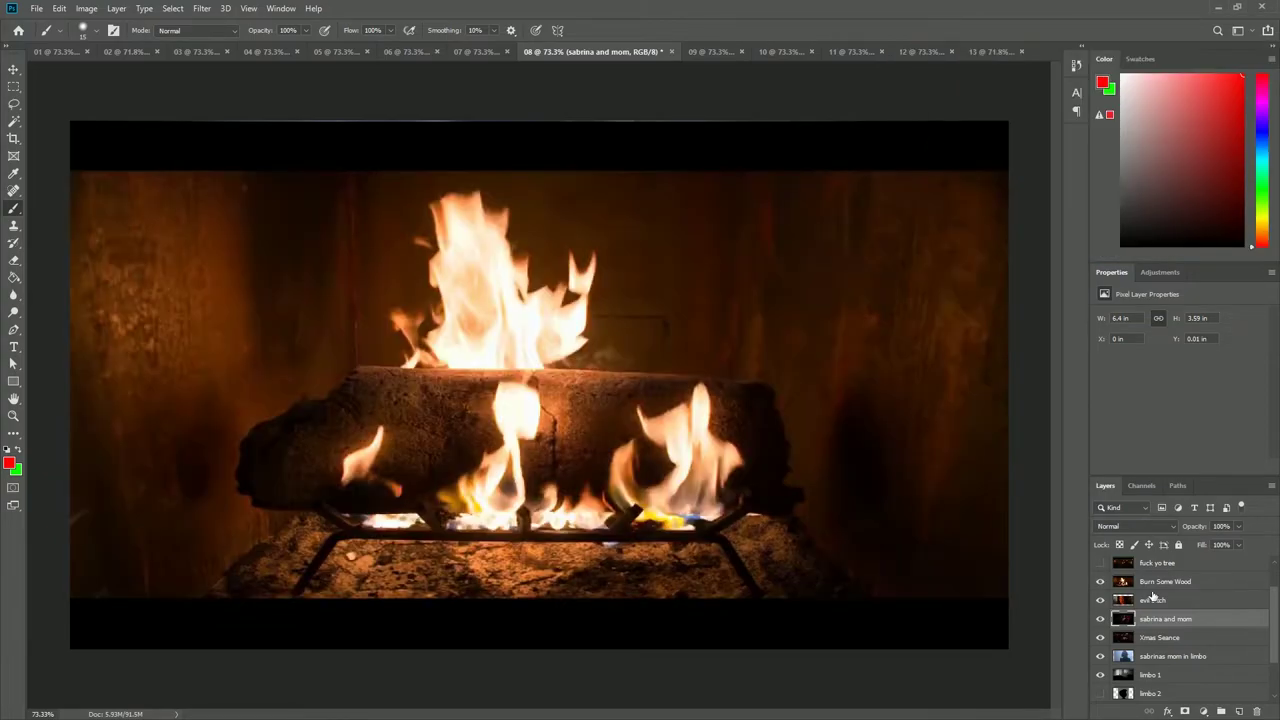
Step: Reveal the Christmas tree room image and lasso-delete the tree to expose the fire beneath
{"action": "left_click", "coordinate": [1101, 564]}
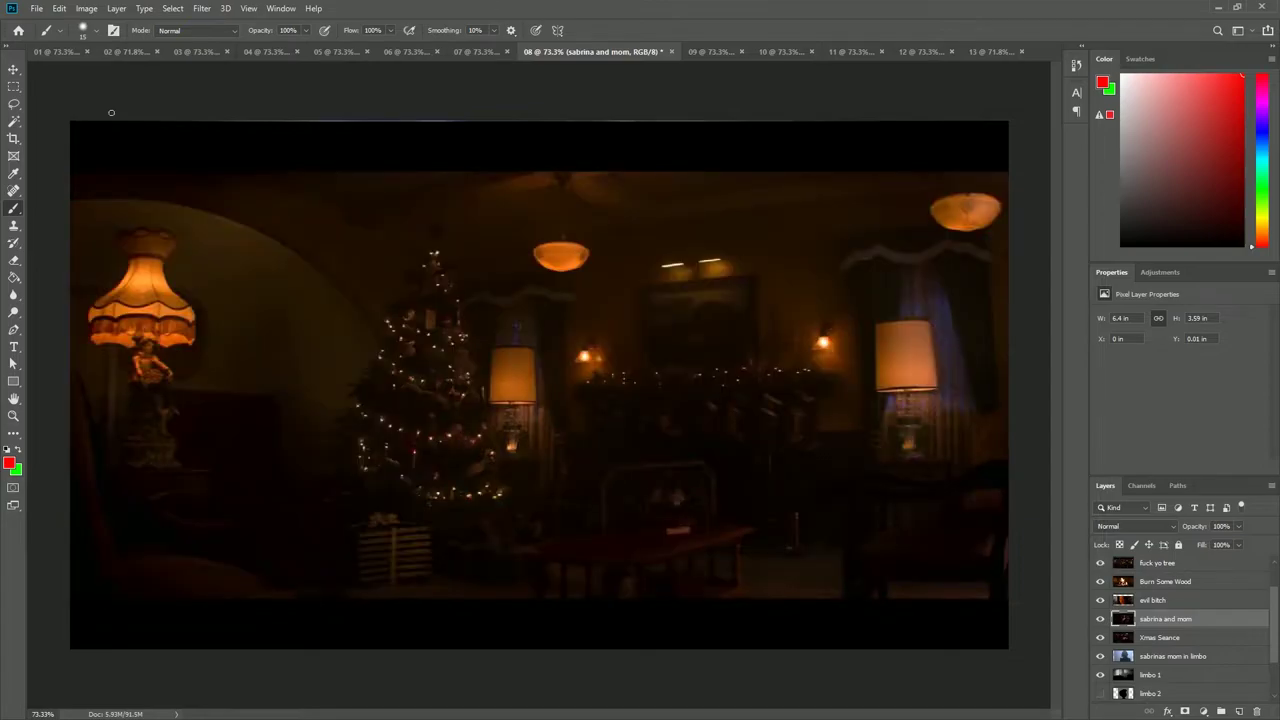
{"action": "key", "text": "l"}
{"action": "mouse_move", "coordinate": [327, 492]}
{"action": "left_mouse_down"}
{"action": "mouse_move", "coordinate": [400, 281]}
{"action": "mouse_move", "coordinate": [436, 265]}
{"action": "mouse_move", "coordinate": [507, 469]}
{"action": "mouse_move", "coordinate": [493, 532]}
{"action": "mouse_move", "coordinate": [410, 569]}
{"action": "mouse_move", "coordinate": [343, 519]}
{"action": "mouse_move", "coordinate": [349, 486]}
{"action": "left_mouse_up"}
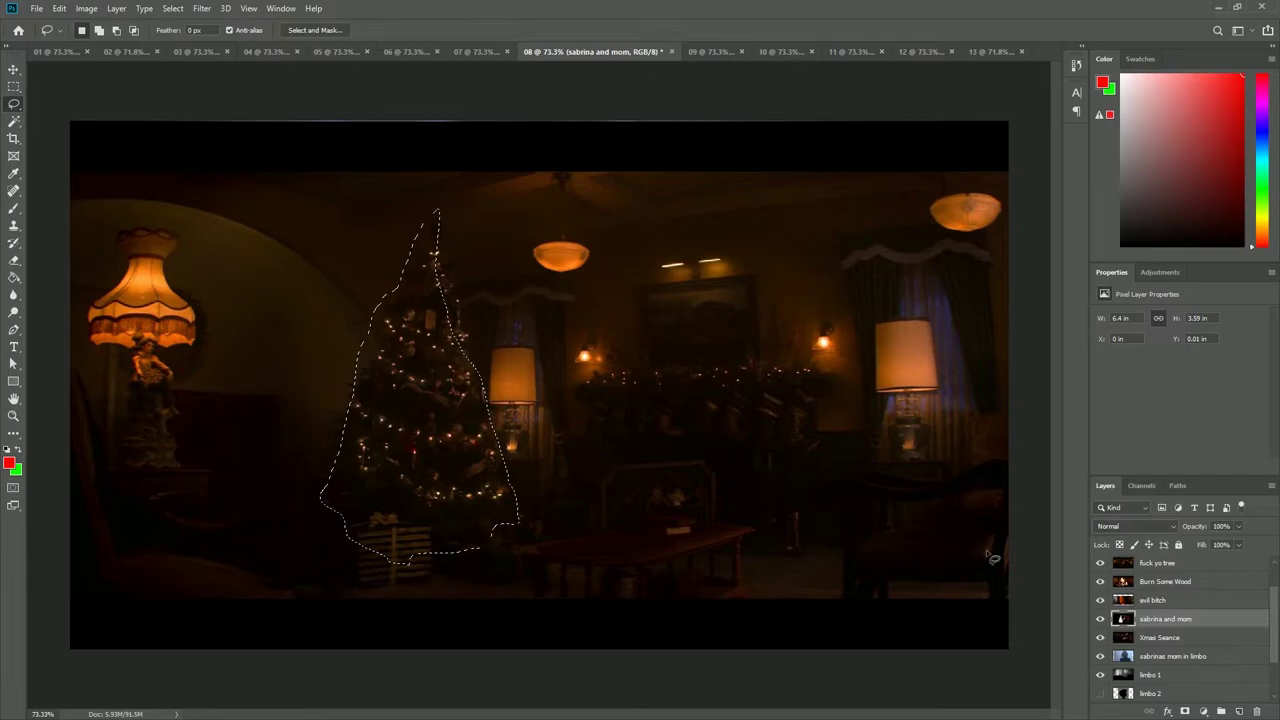
{"action": "scroll", "coordinate": [1177, 600], "scroll_direction": "up", "scroll_amount": 2}
{"action": "left_click", "coordinate": [1160, 602]}
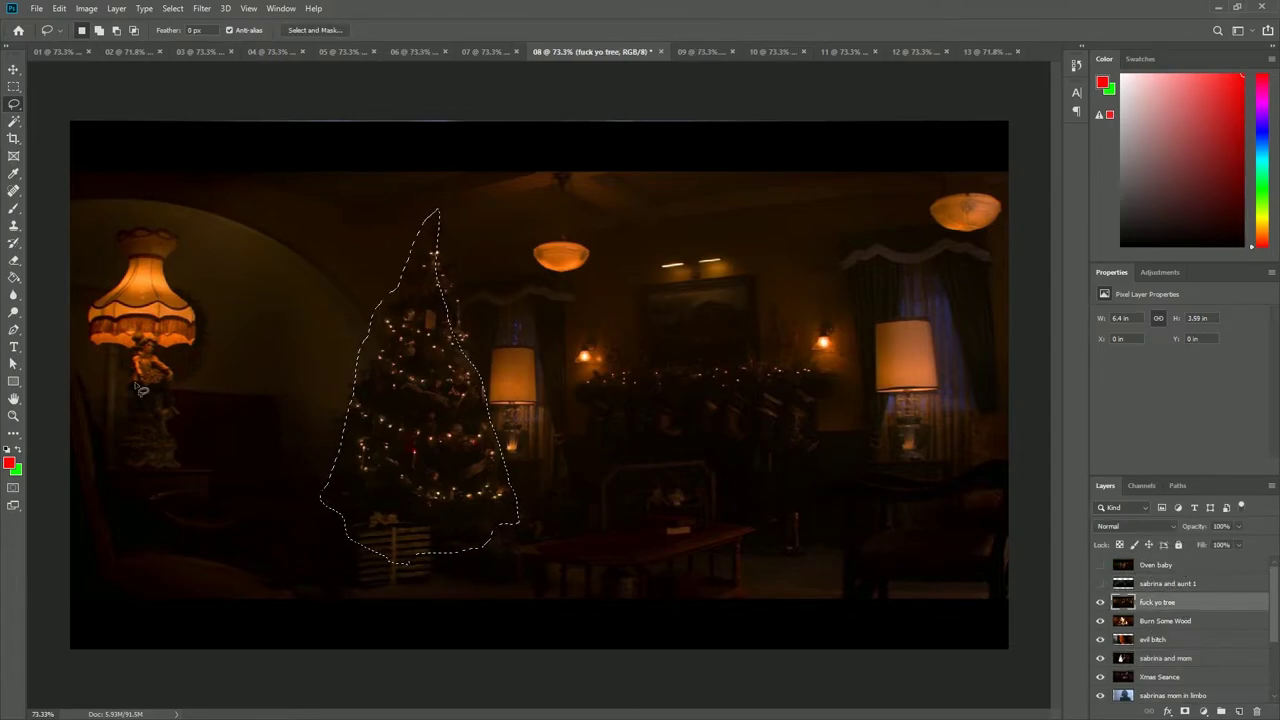
{"action": "key", "text": "Delete"}
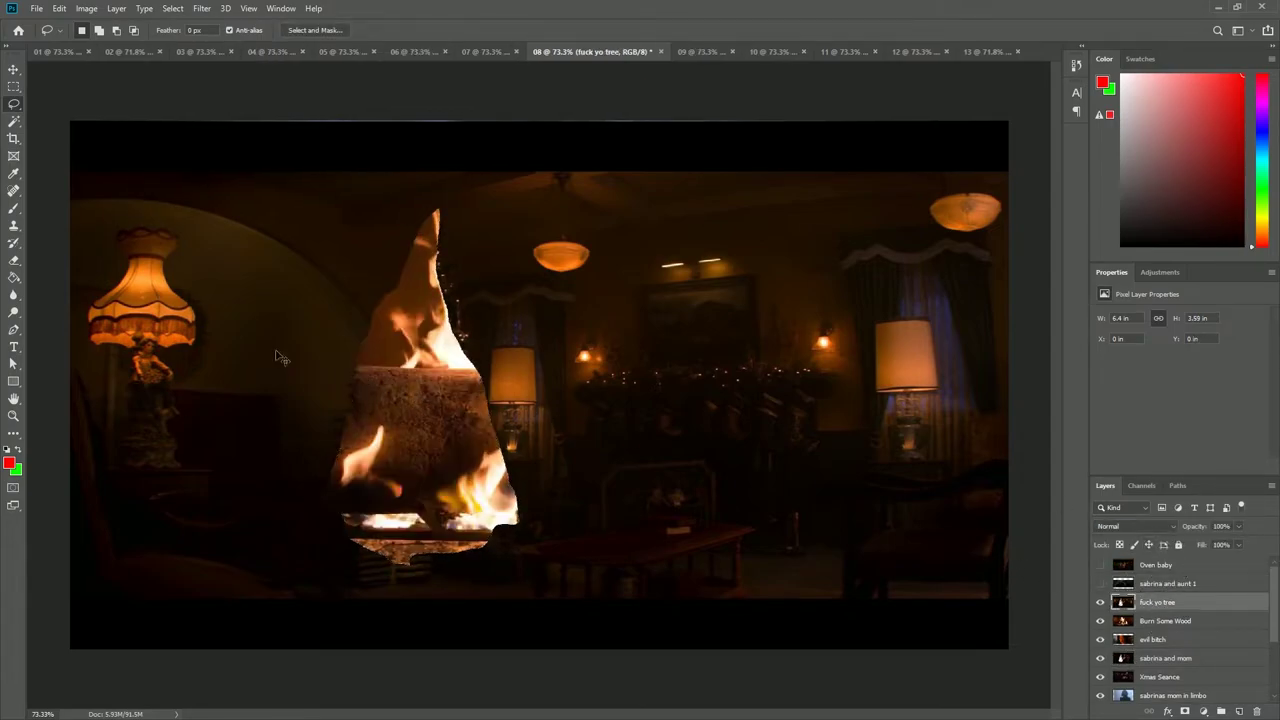
Step: Scribble red across the burning tree, then reveal sabrina and aunt 1 and Oven baby
{"action": "key", "text": "b"}
{"action": "mouse_move", "coordinate": [306, 250]}
{"action": "left_mouse_down"}
{"action": "mouse_move", "coordinate": [600, 515]}
{"action": "mouse_move", "coordinate": [469, 405]}
{"action": "left_mouse_up"}
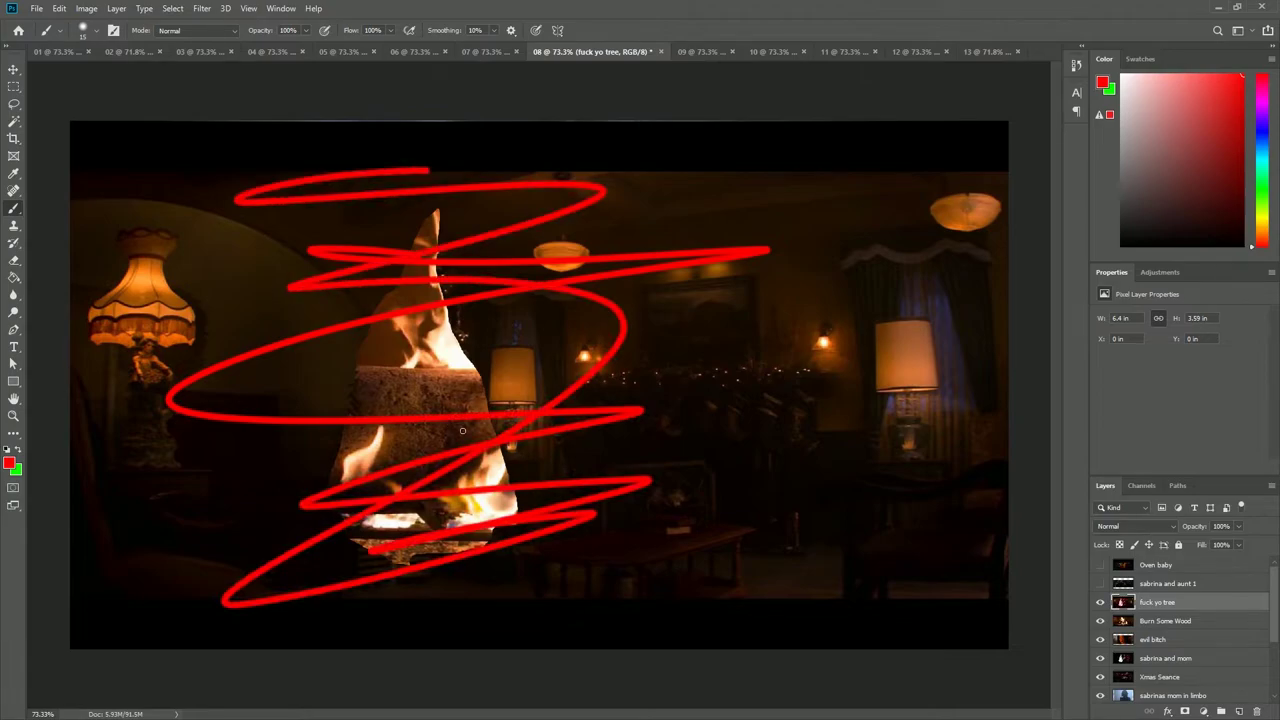
{"action": "left_click", "coordinate": [1100, 583]}
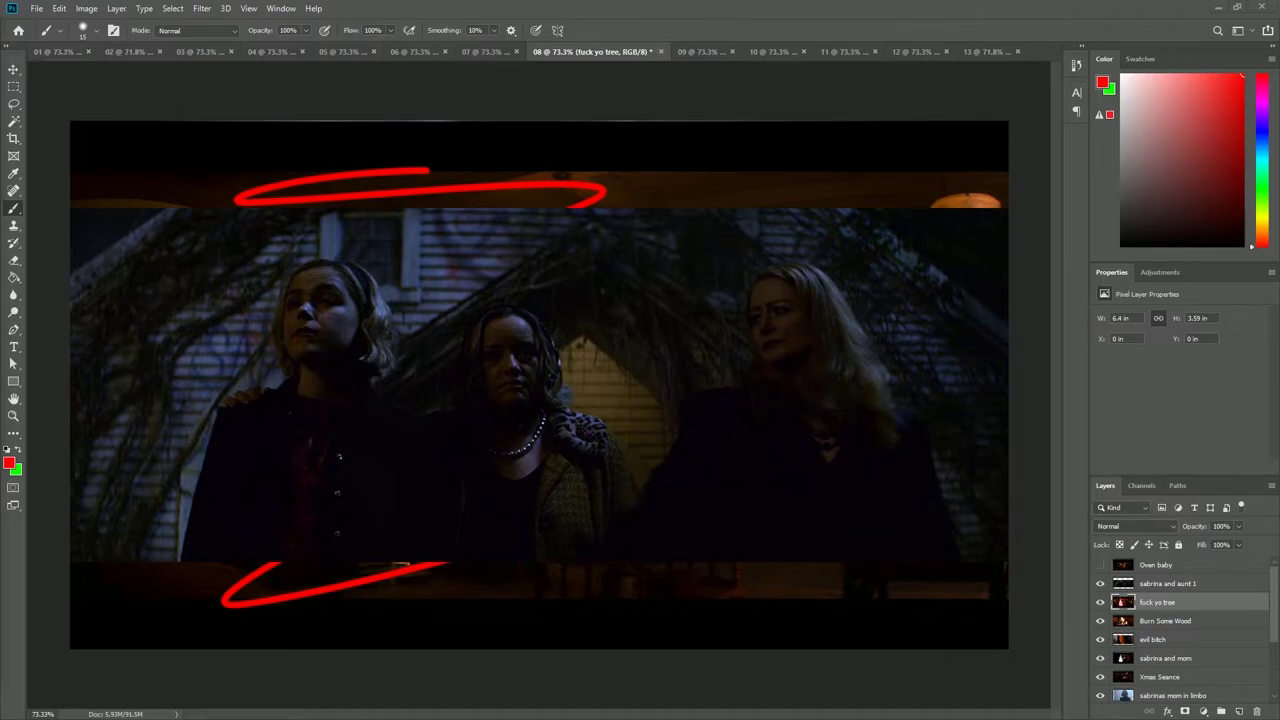
{"action": "left_click", "coordinate": [1100, 565]}
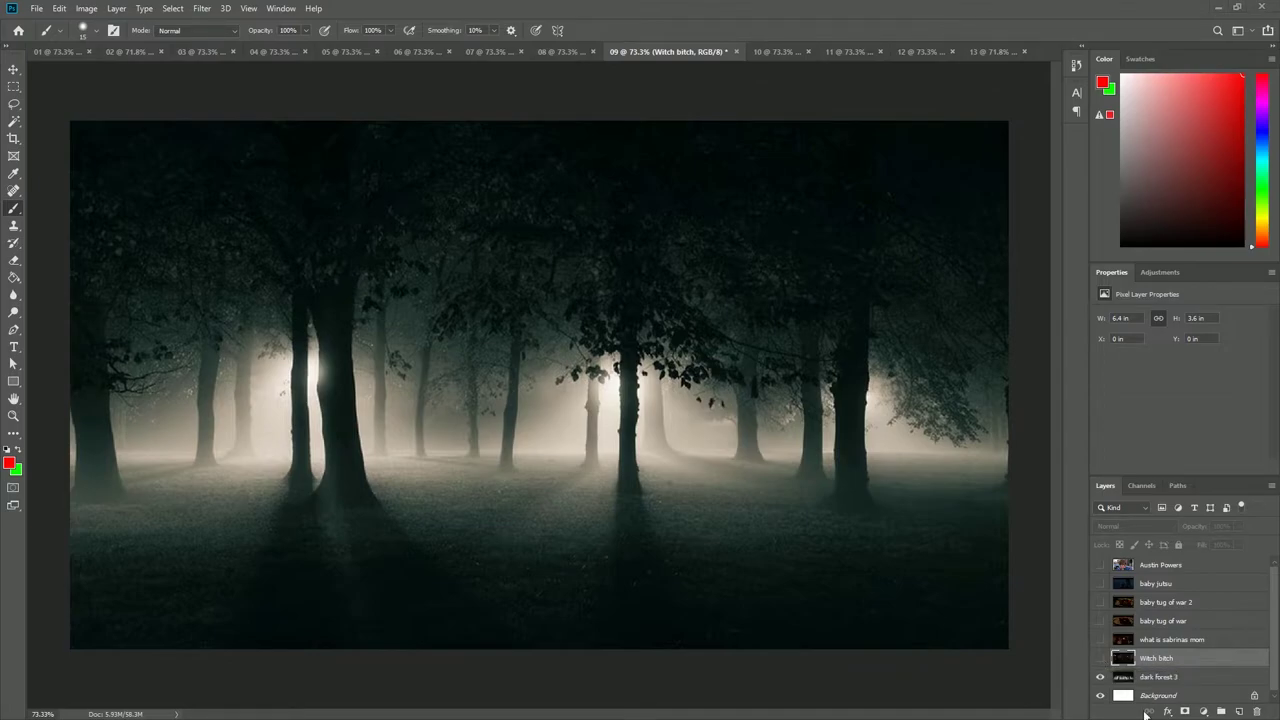
Step: Show the witch and Sabrina's mother scenes, painting a red question mark and 'WTf?' on the latter
{"action": "left_click", "coordinate": [1100, 658]}
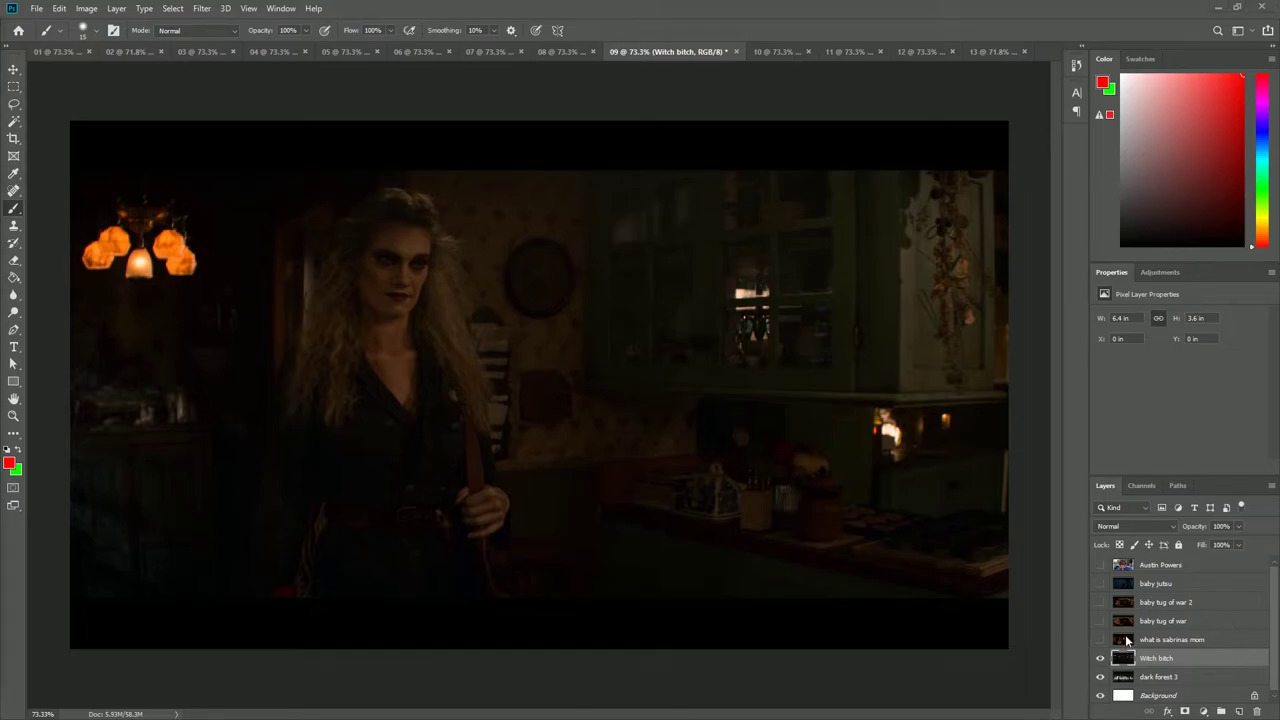
{"action": "left_click", "coordinate": [1100, 639]}
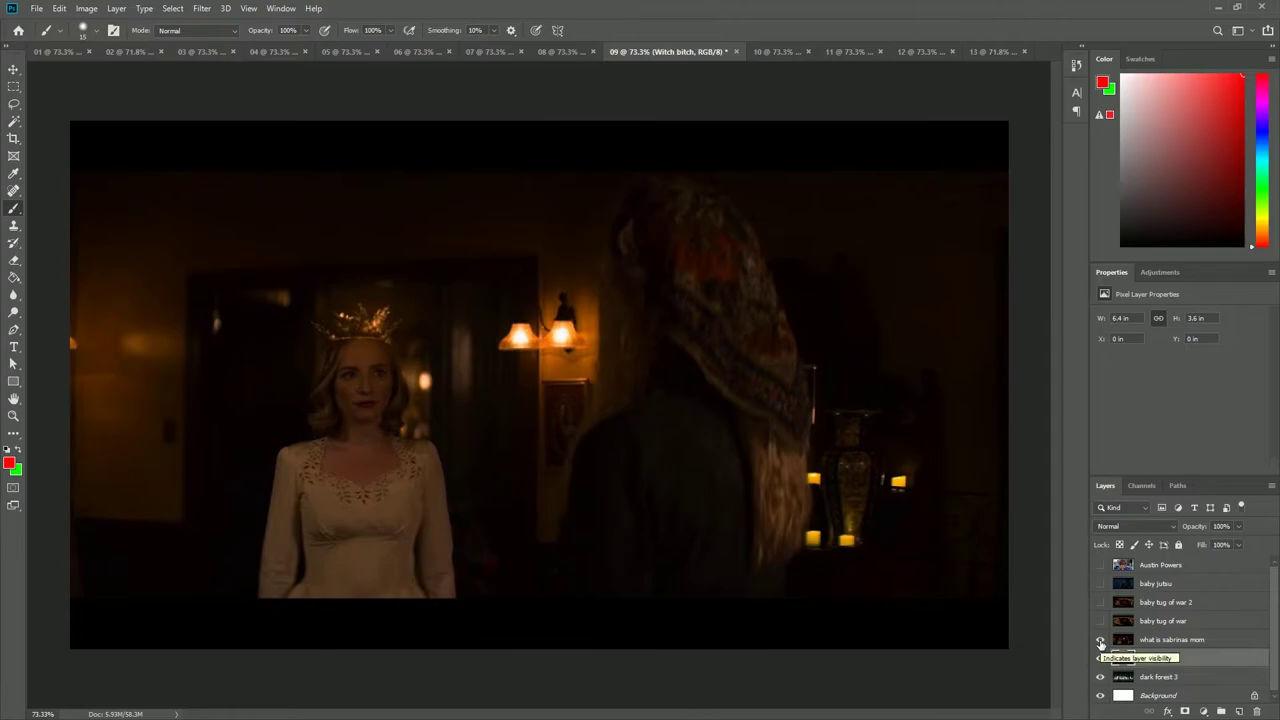
{"action": "left_click", "coordinate": [1165, 639]}
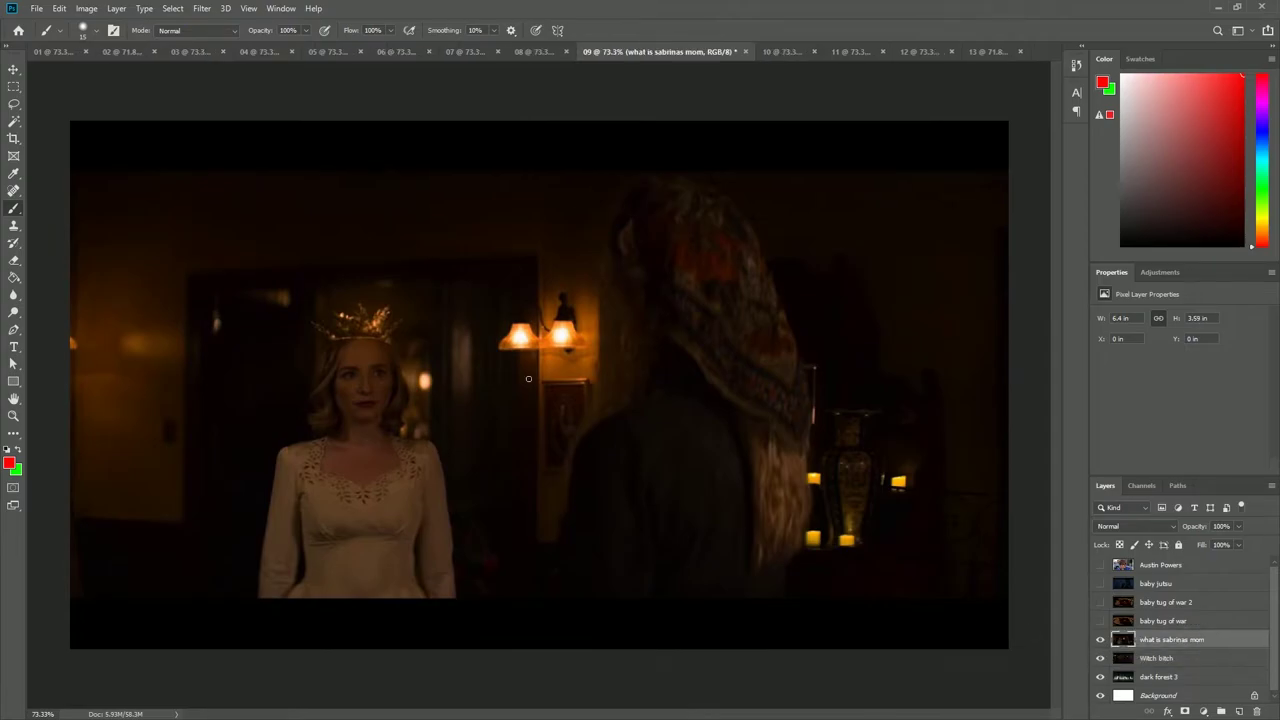
{"action": "left_click_drag", "start_coordinate": [536, 378], "coordinate": [545, 402]}
{"action": "mouse_move", "coordinate": [540, 340]}
{"action": "left_mouse_down"}
{"action": "mouse_move", "coordinate": [516, 137]}
{"action": "mouse_move", "coordinate": [513, 165]}
{"action": "left_mouse_up"}
{"action": "left_click_drag", "start_coordinate": [657, 488], "coordinate": [750, 522]}
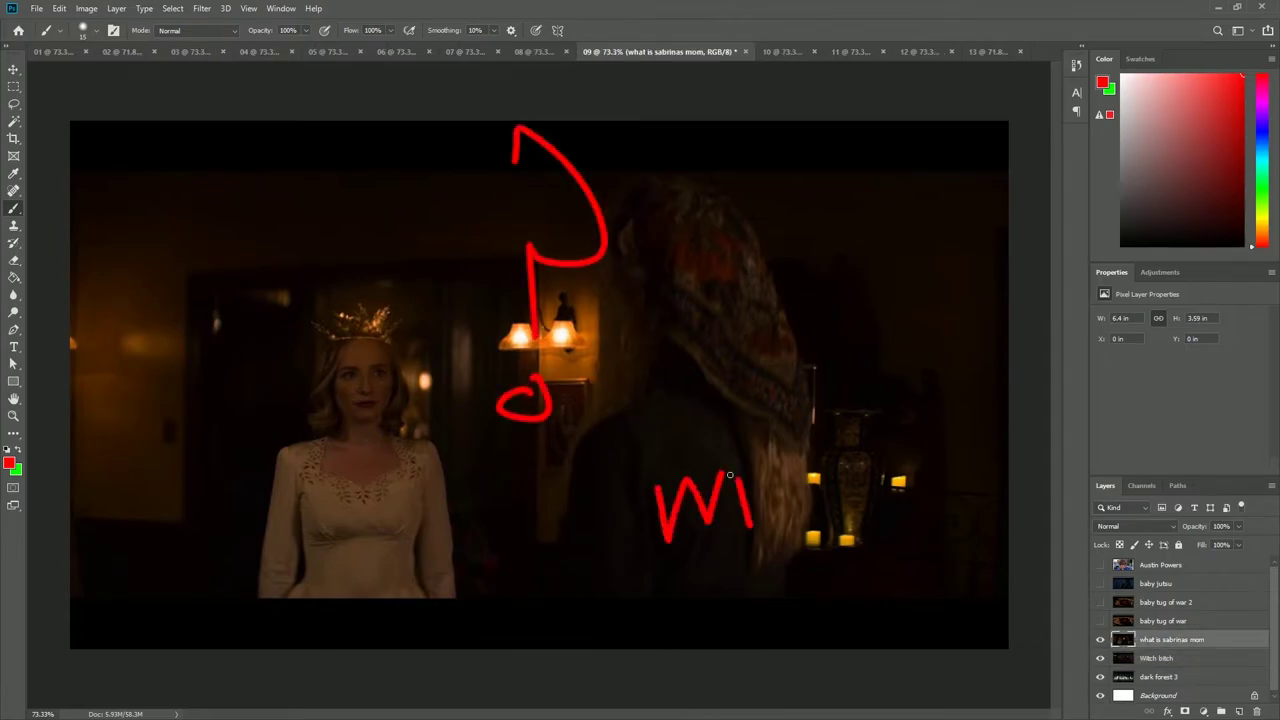
{"action": "left_click_drag", "start_coordinate": [722, 474], "coordinate": [794, 470]}
{"action": "mouse_move", "coordinate": [884, 462]}
{"action": "left_mouse_down"}
{"action": "mouse_move", "coordinate": [820, 548]}
{"action": "mouse_move", "coordinate": [868, 515]}
{"action": "left_mouse_up"}
{"action": "left_click_drag", "start_coordinate": [875, 560], "coordinate": [912, 560]}
{"action": "left_click_drag", "start_coordinate": [935, 392], "coordinate": [940, 515]}
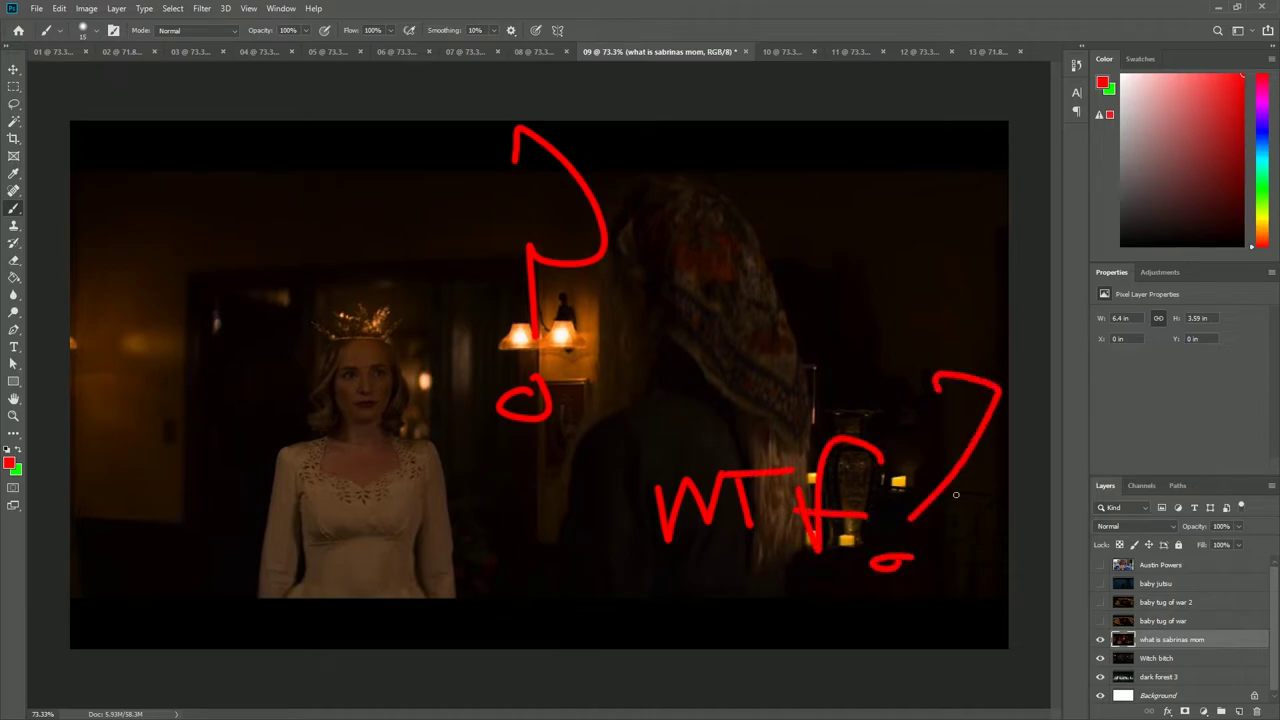
Step: Show both tug-of-war scenes and resize baby tug of war 2, shrinking, moving left and widening it
{"action": "left_click", "coordinate": [1101, 621]}
{"action": "left_click", "coordinate": [1100, 602]}
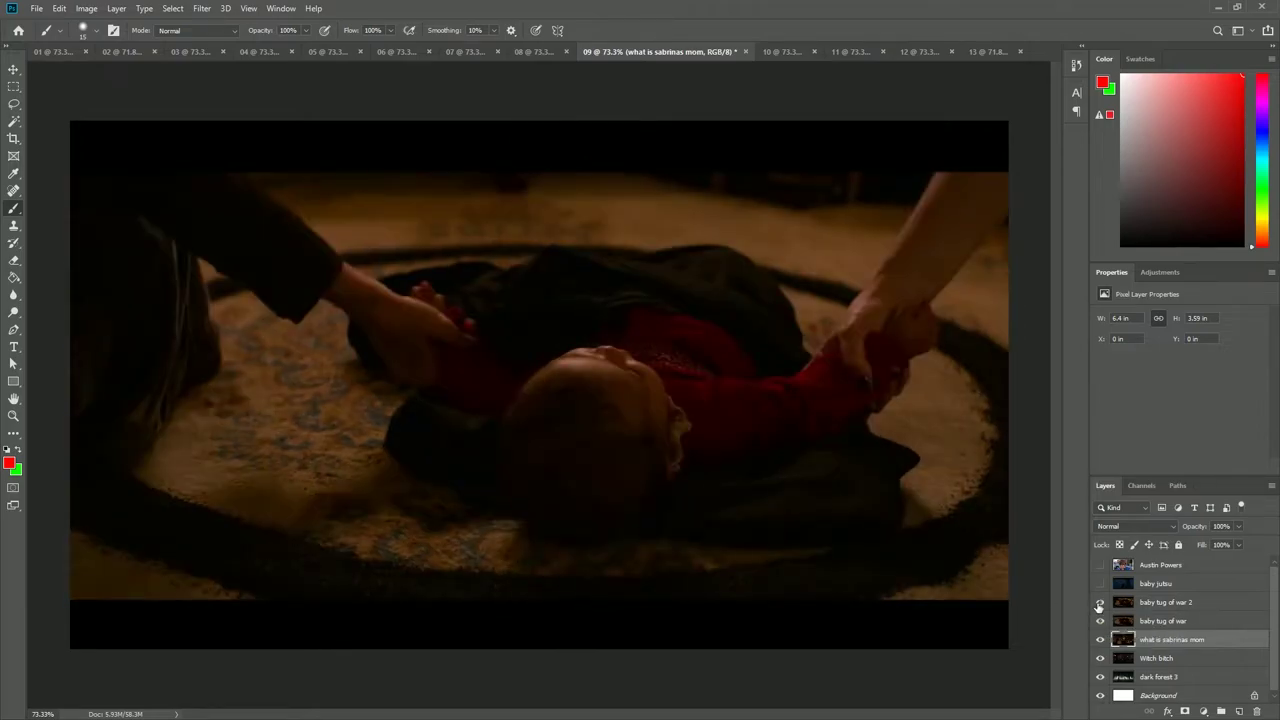
{"action": "left_click", "coordinate": [1165, 602]}
{"action": "key", "text": "ctrl+t"}
{"action": "left_click_drag", "start_coordinate": [70, 121], "coordinate": [474, 349]}
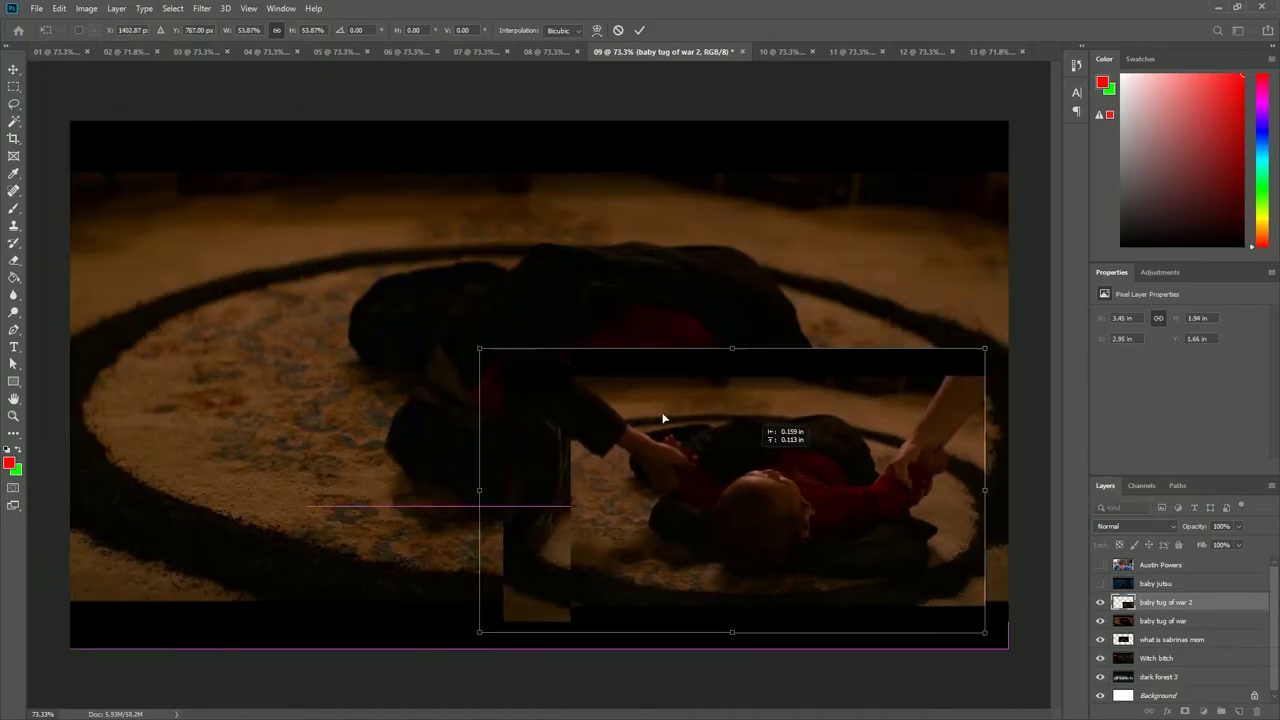
{"action": "left_click_drag", "start_coordinate": [663, 420], "coordinate": [289, 288]}
{"action": "left_click_drag", "start_coordinate": [606, 375], "coordinate": [1184, 367]}
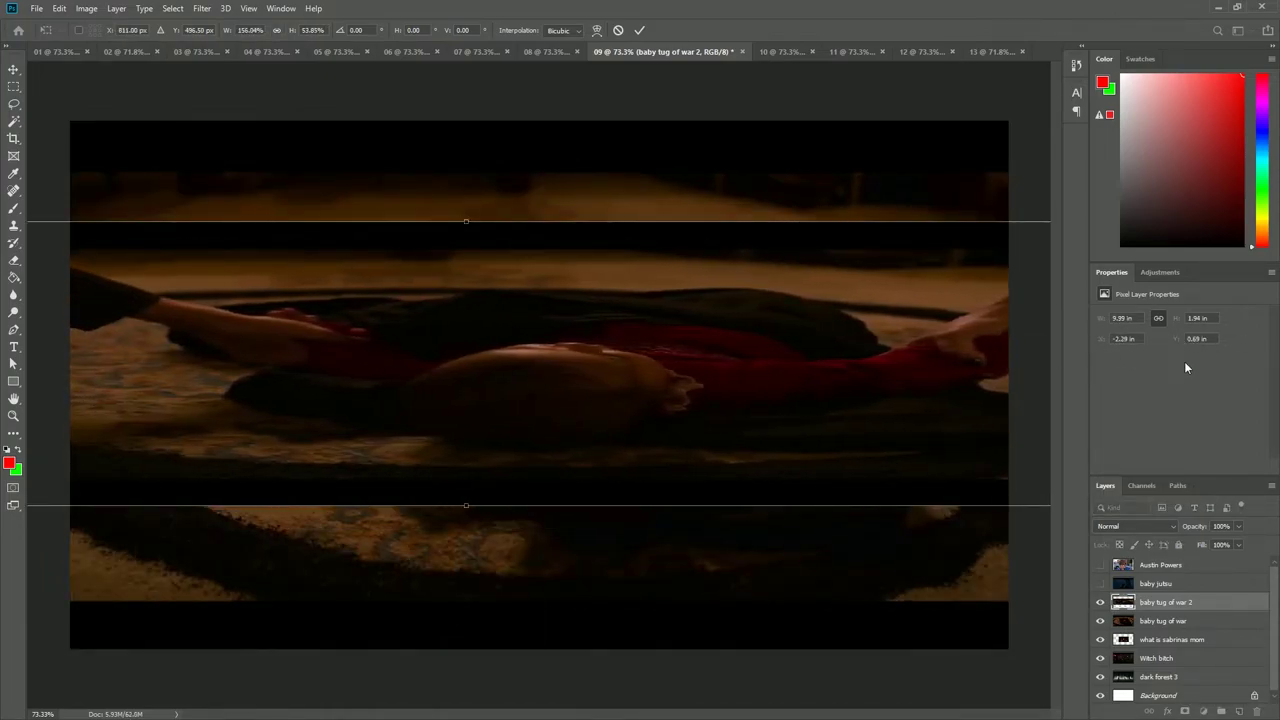
{"action": "key", "text": "Return"}
Step: Write red 'foold ya!' with an arrow on the blue snow scene, then show Austin Powers and the elf photo
{"action": "left_click", "coordinate": [1100, 583]}
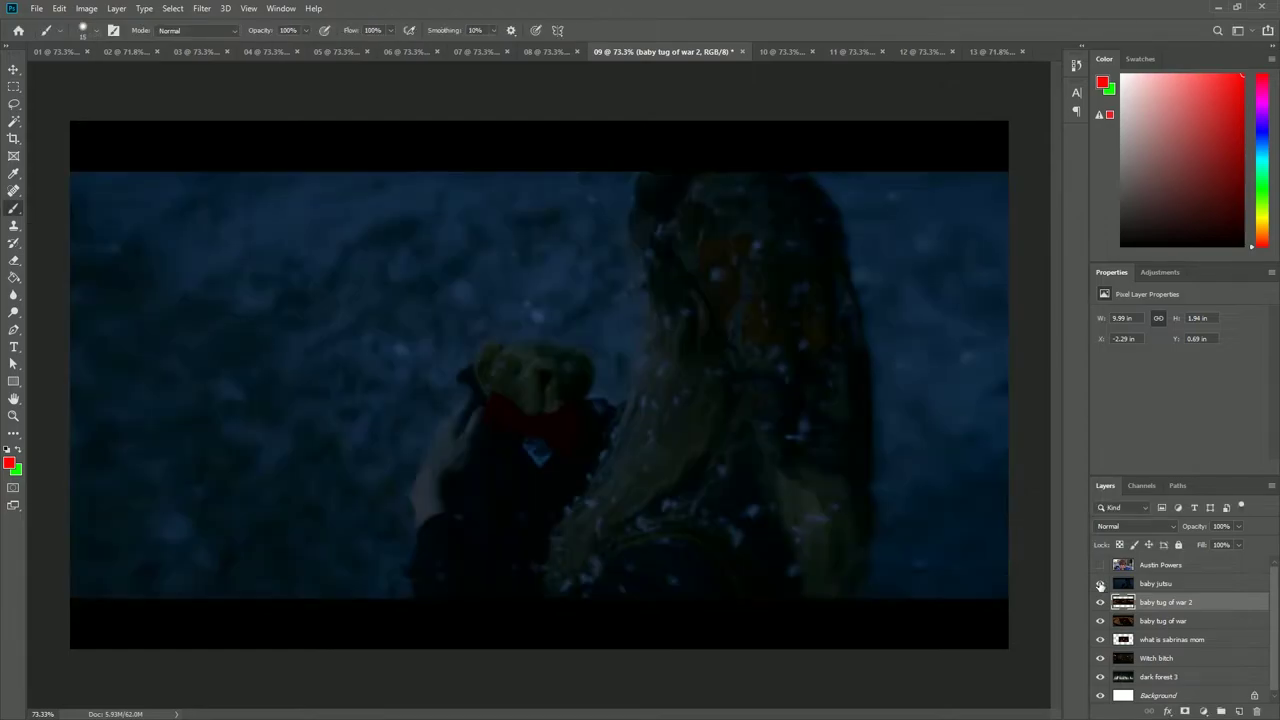
{"action": "left_click", "coordinate": [1195, 582]}
{"action": "mouse_move", "coordinate": [272, 405]}
{"action": "left_mouse_down"}
{"action": "mouse_move", "coordinate": [372, 338]}
{"action": "mouse_move", "coordinate": [372, 405]}
{"action": "left_mouse_up"}
{"action": "mouse_move", "coordinate": [95, 490]}
{"action": "left_mouse_down"}
{"action": "mouse_move", "coordinate": [122, 408]}
{"action": "mouse_move", "coordinate": [205, 400]}
{"action": "left_mouse_up"}
{"action": "left_click_drag", "start_coordinate": [183, 345], "coordinate": [245, 420]}
{"action": "left_click_drag", "start_coordinate": [280, 350], "coordinate": [240, 300]}
{"action": "mouse_move", "coordinate": [162, 512]}
{"action": "left_mouse_down"}
{"action": "mouse_move", "coordinate": [222, 472]}
{"action": "mouse_move", "coordinate": [222, 574]}
{"action": "left_mouse_up"}
{"action": "left_click_drag", "start_coordinate": [300, 452], "coordinate": [342, 492]}
{"action": "left_click_drag", "start_coordinate": [330, 376], "coordinate": [318, 418]}
{"action": "left_click", "coordinate": [318, 444]}
{"action": "left_click", "coordinate": [1100, 564]}
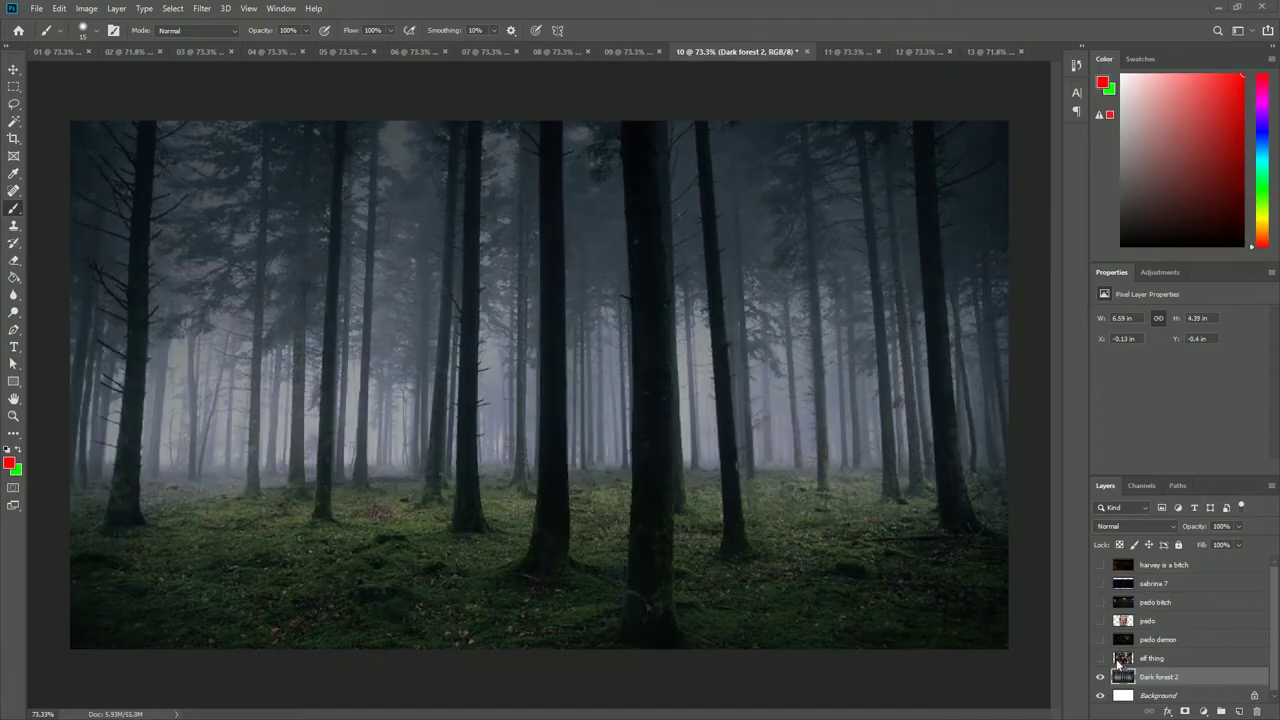
{"action": "left_click", "coordinate": [1100, 658]}
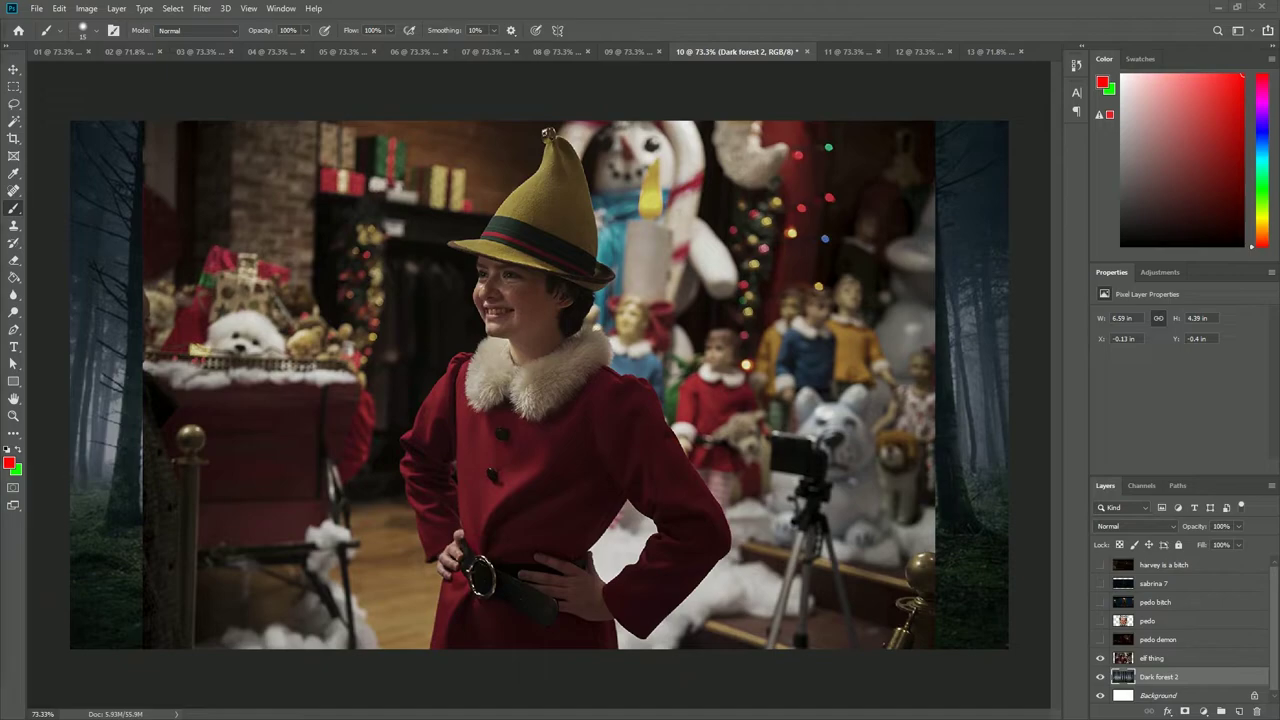
Step: Paint a green arrow pointing at the elf
{"action": "left_click", "coordinate": [19, 451]}
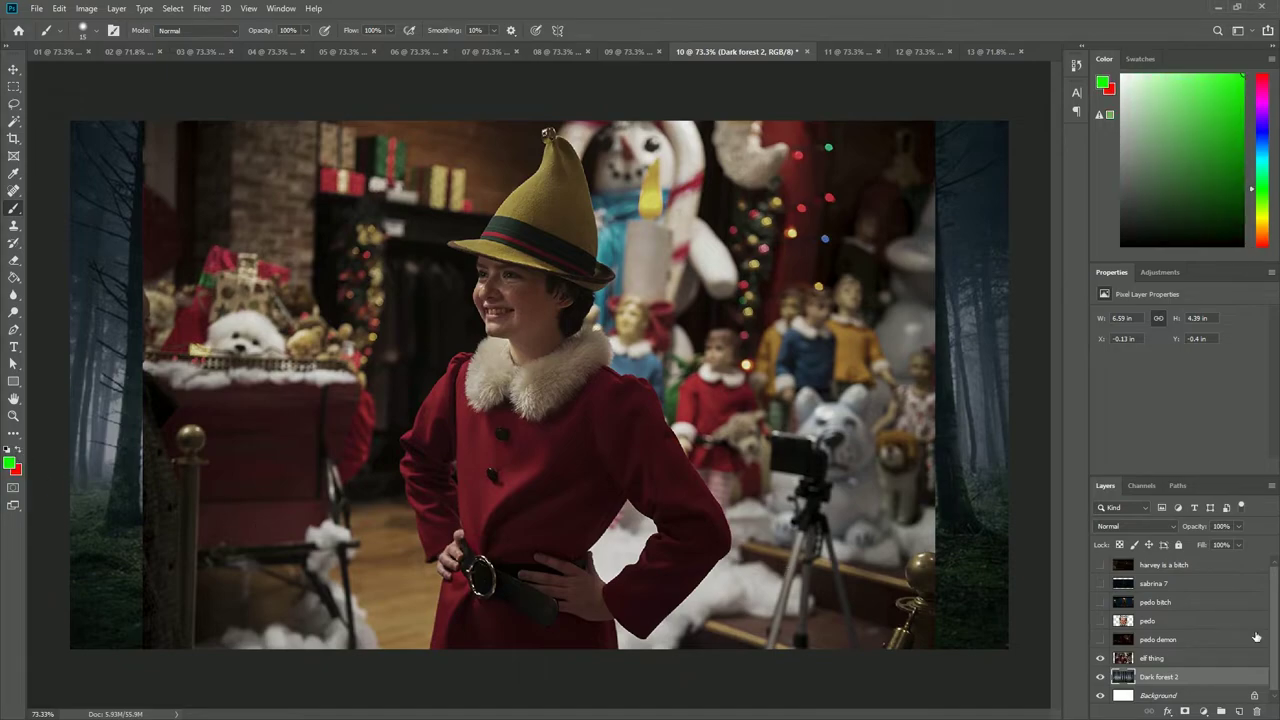
{"action": "left_click", "coordinate": [1182, 659]}
{"action": "mouse_move", "coordinate": [899, 312]}
{"action": "left_mouse_down"}
{"action": "mouse_move", "coordinate": [665, 282]}
{"action": "mouse_move", "coordinate": [577, 337]}
{"action": "mouse_move", "coordinate": [730, 372]}
{"action": "left_mouse_up"}
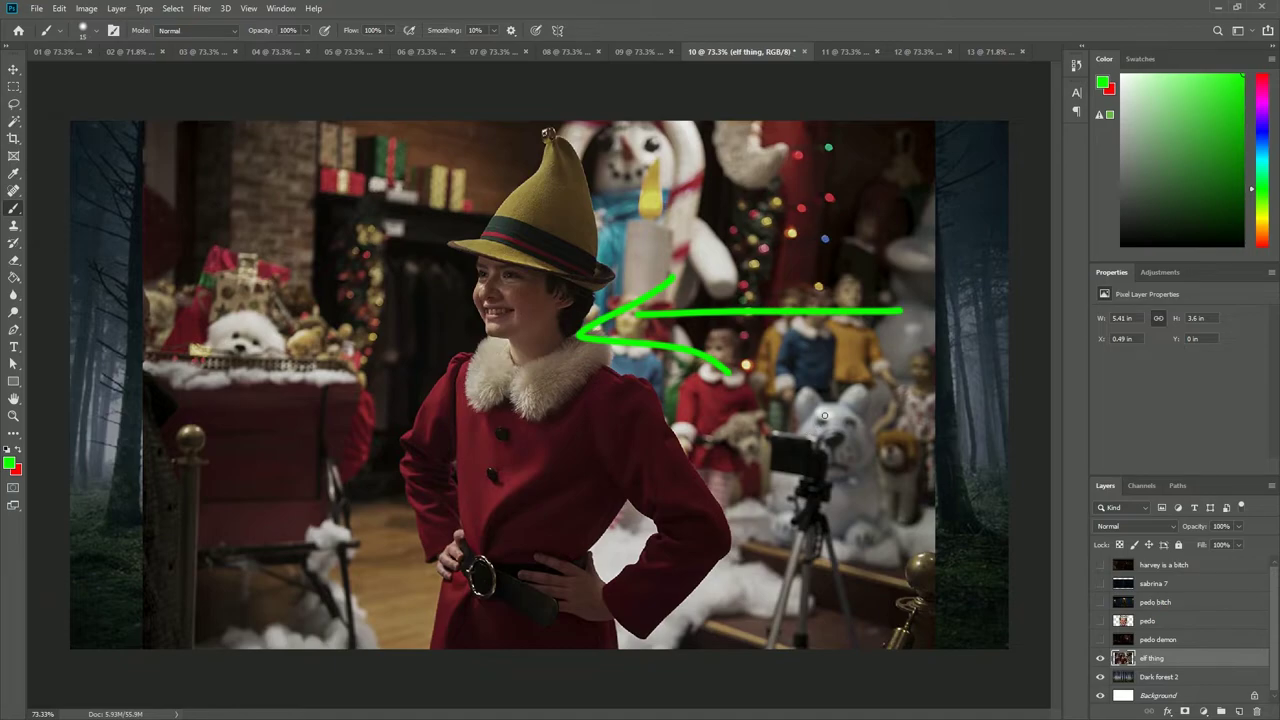
Step: Reveal pedo demon and add a Brightness/Contrast adjustment: brightness 108, contrast -40
{"action": "left_click", "coordinate": [1100, 639]}
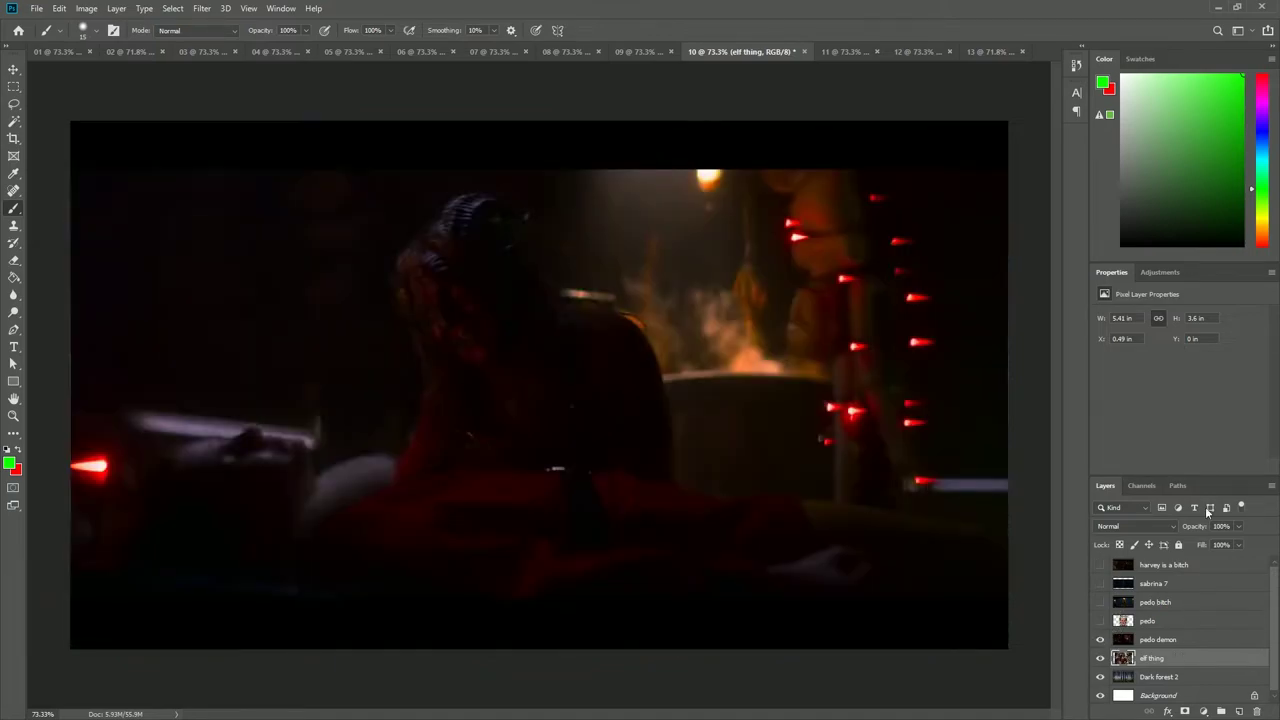
{"action": "left_click", "coordinate": [1203, 711]}
{"action": "left_click", "coordinate": [1192, 454]}
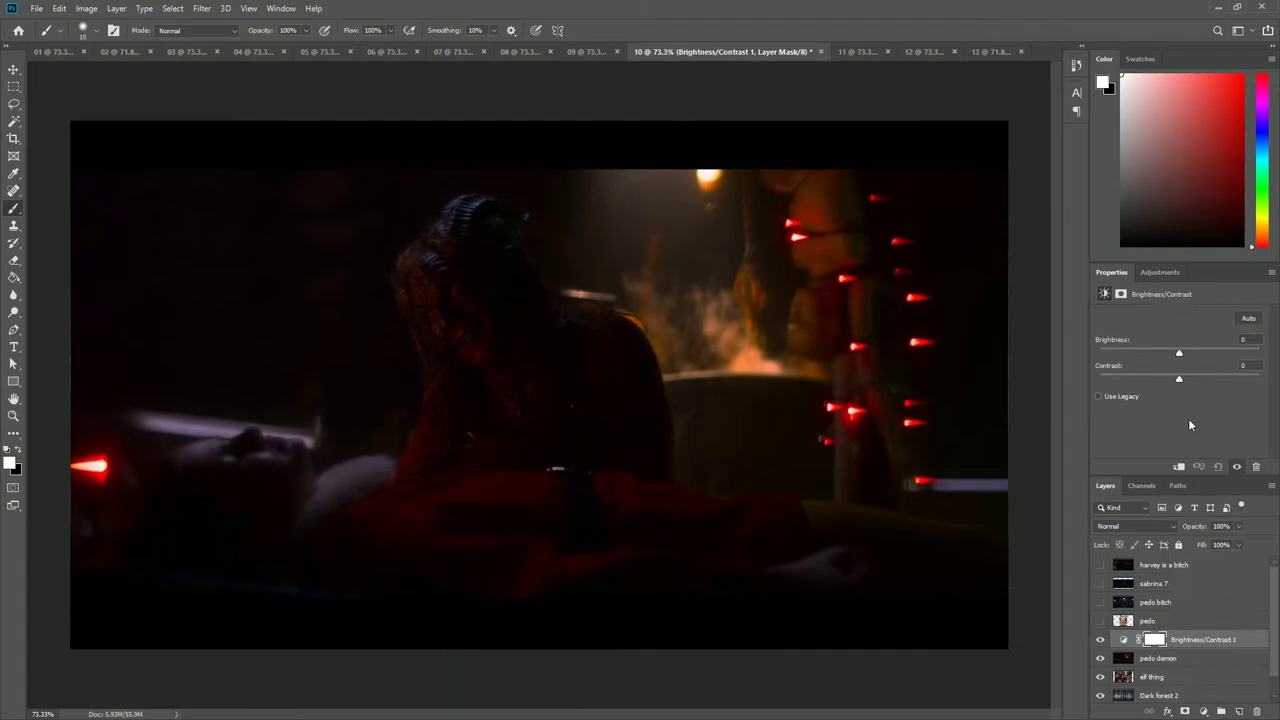
{"action": "left_click_drag", "start_coordinate": [1184, 356], "coordinate": [1236, 355]}
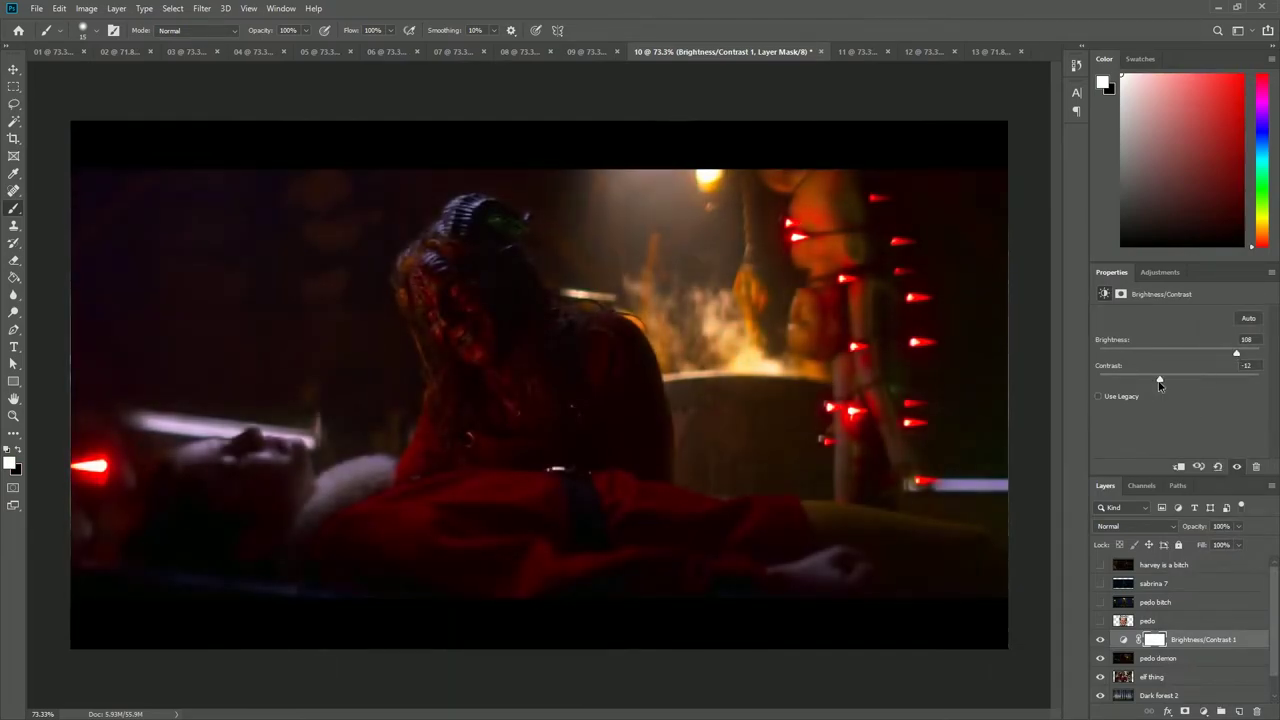
{"action": "left_click_drag", "start_coordinate": [1159, 384], "coordinate": [1115, 384]}
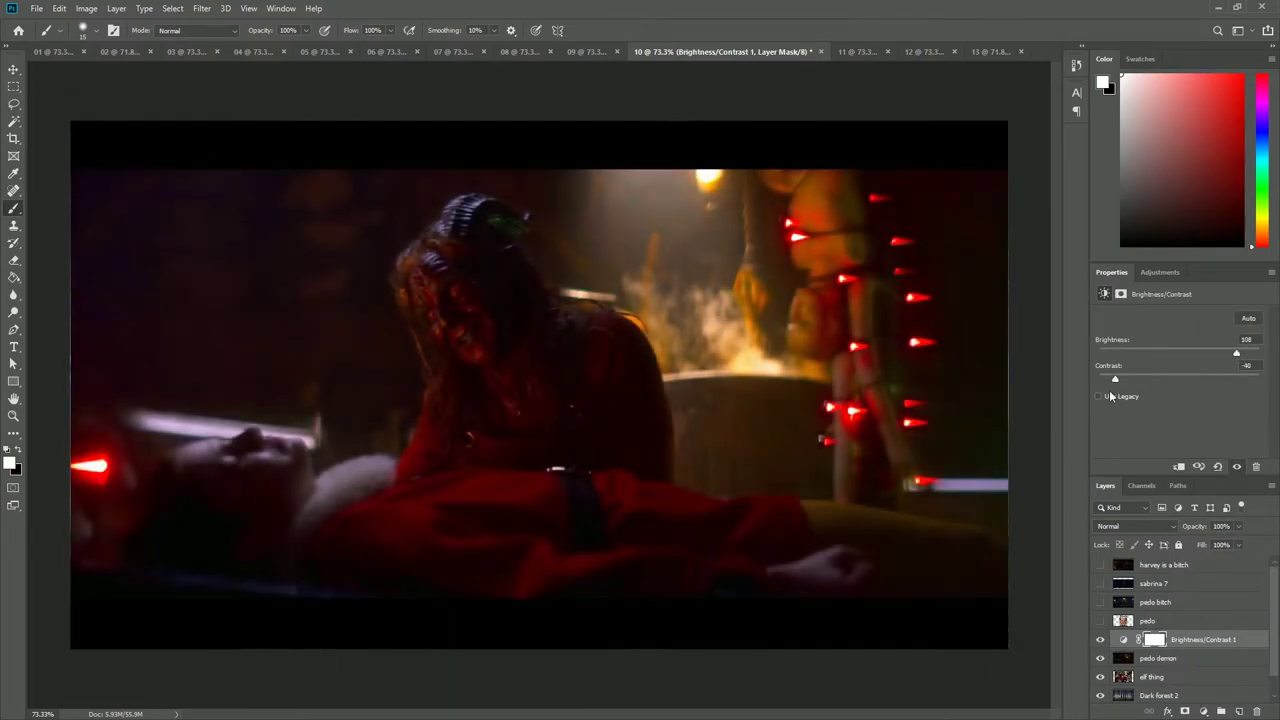
Step: Show the pedo meme and the candle-covered pedo bitch figure, making the latter active
{"action": "left_click", "coordinate": [1100, 621]}
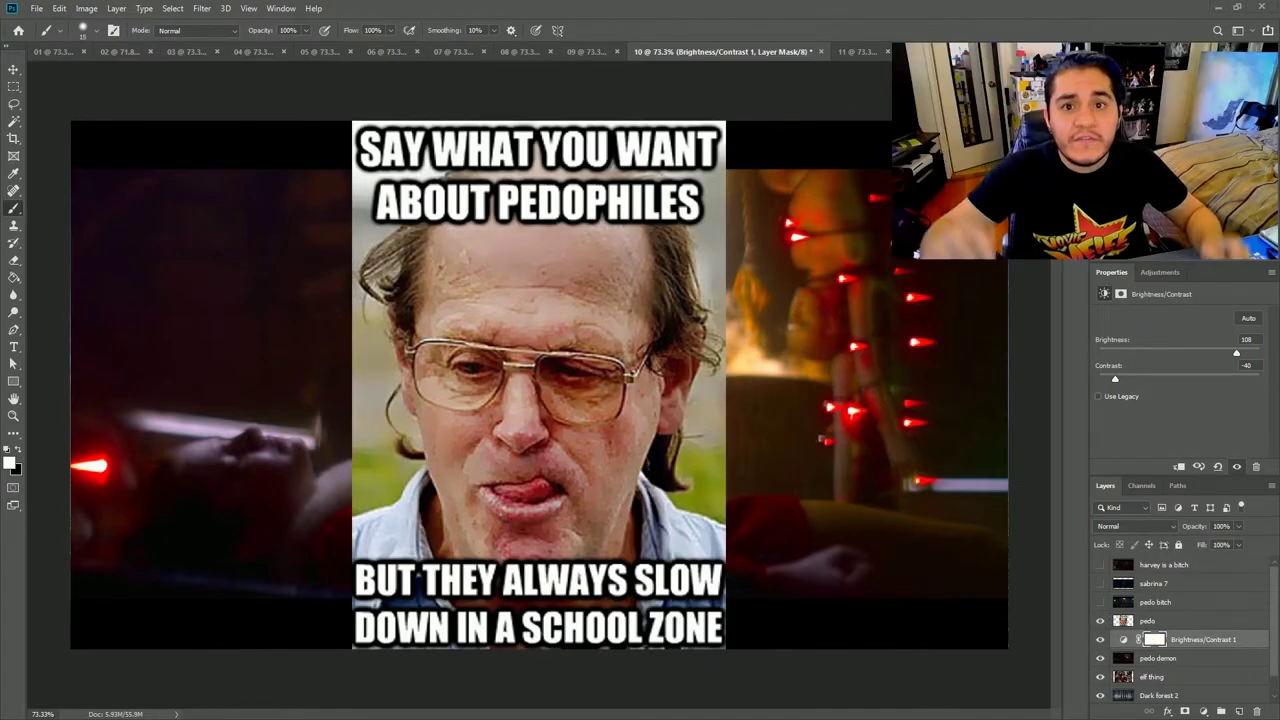
{"action": "left_click", "coordinate": [1100, 602]}
{"action": "left_click", "coordinate": [1170, 603]}
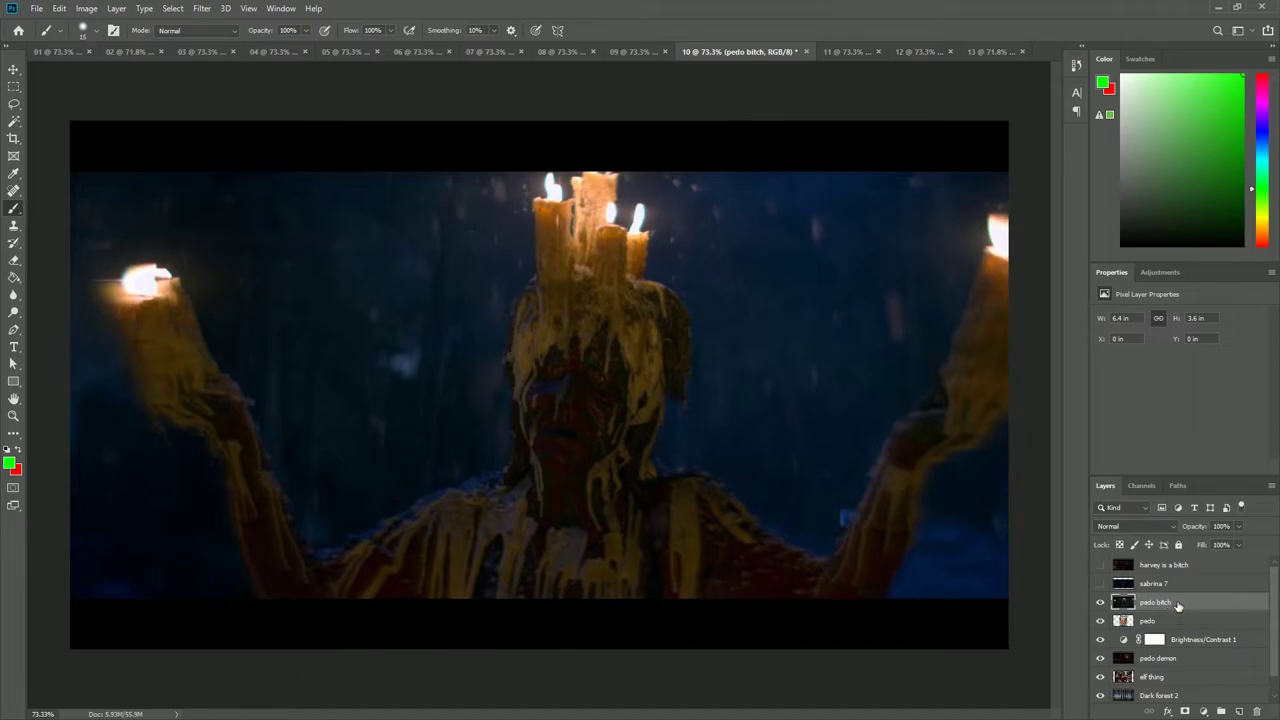
Step: Show the sabrina 7 scene and brighten it with Brightness/Contrast: brightness 86, contrast -10
{"action": "left_click", "coordinate": [1100, 583]}
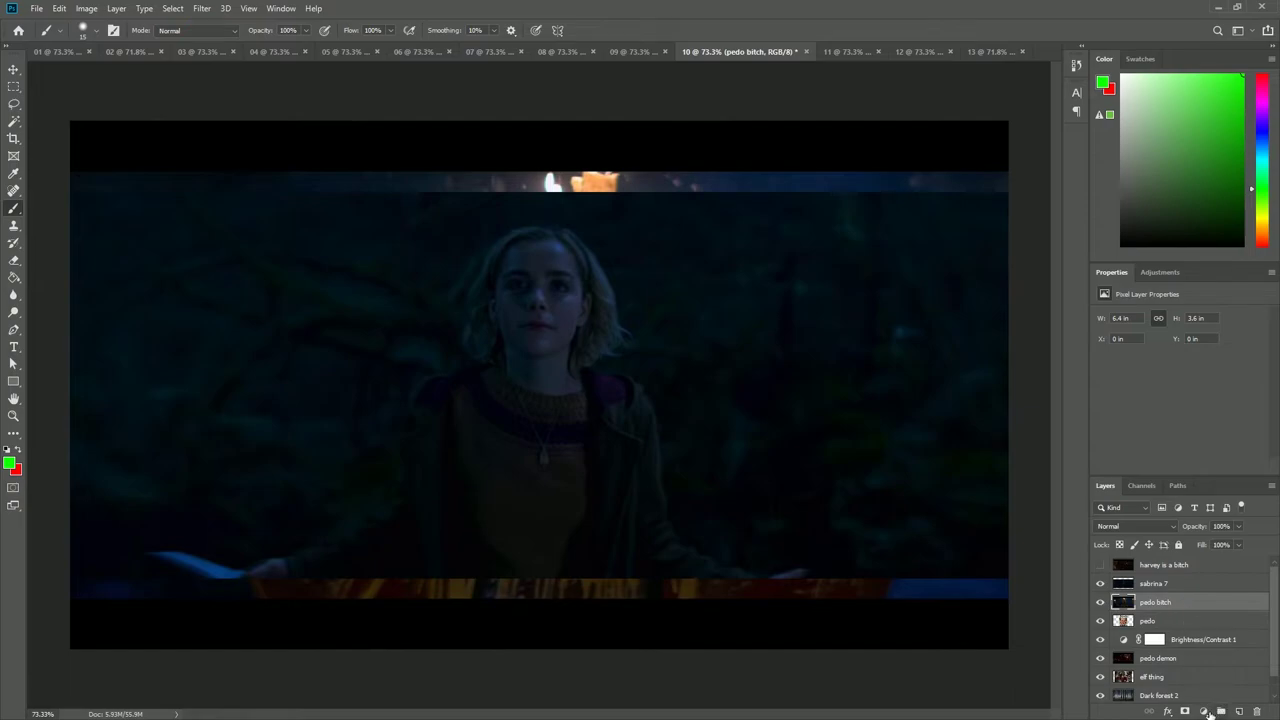
{"action": "left_click", "coordinate": [1207, 712]}
{"action": "left_click", "coordinate": [1150, 522]}
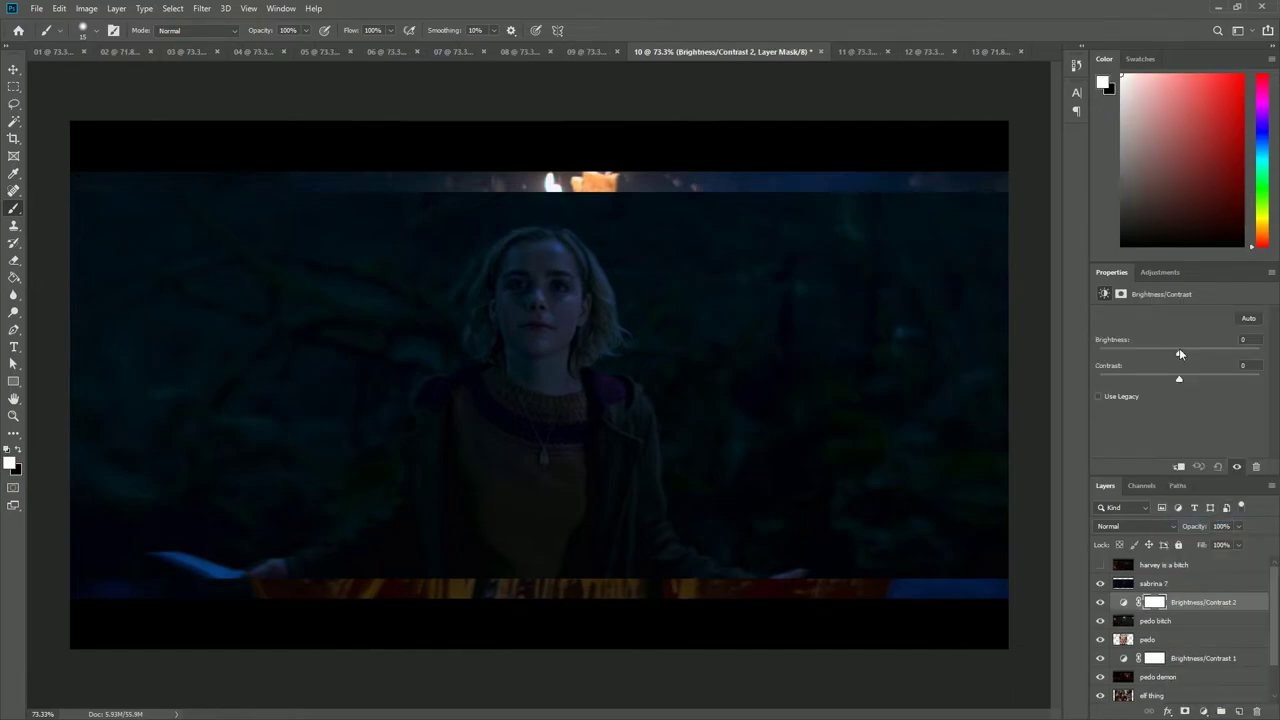
{"action": "left_click", "coordinate": [1186, 586]}
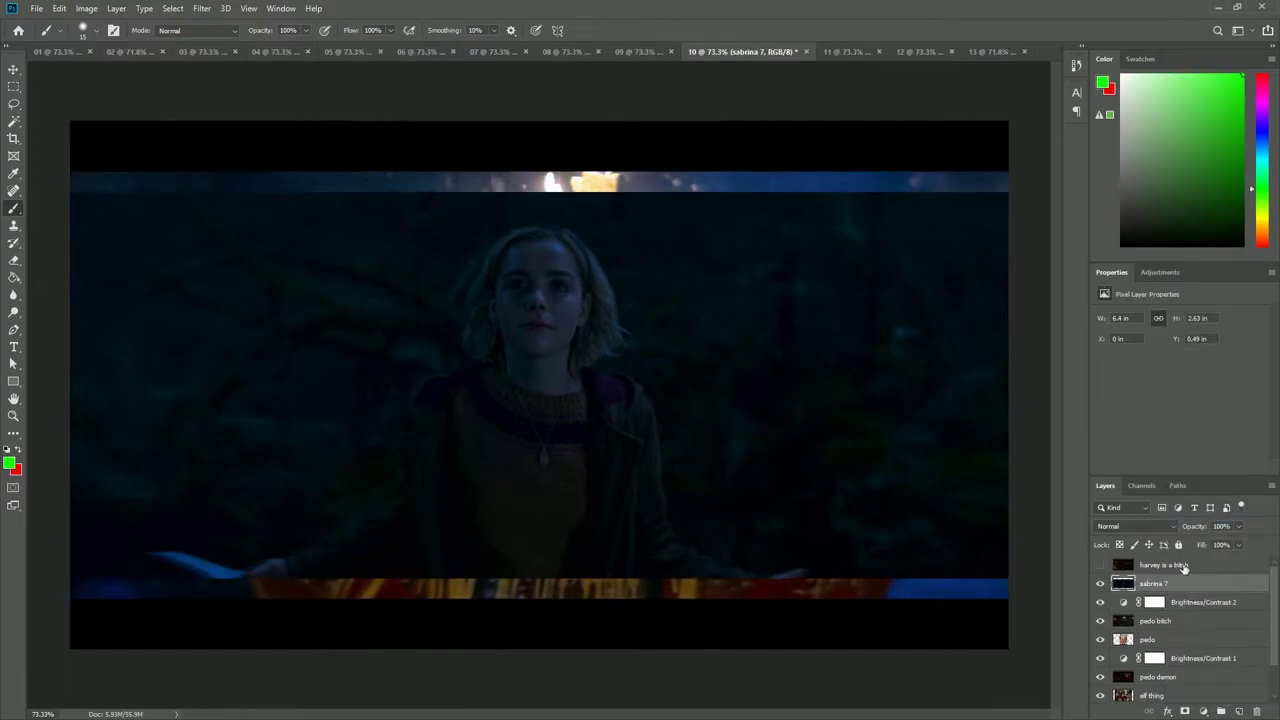
{"action": "left_click", "coordinate": [1203, 712]}
{"action": "left_click", "coordinate": [1150, 522]}
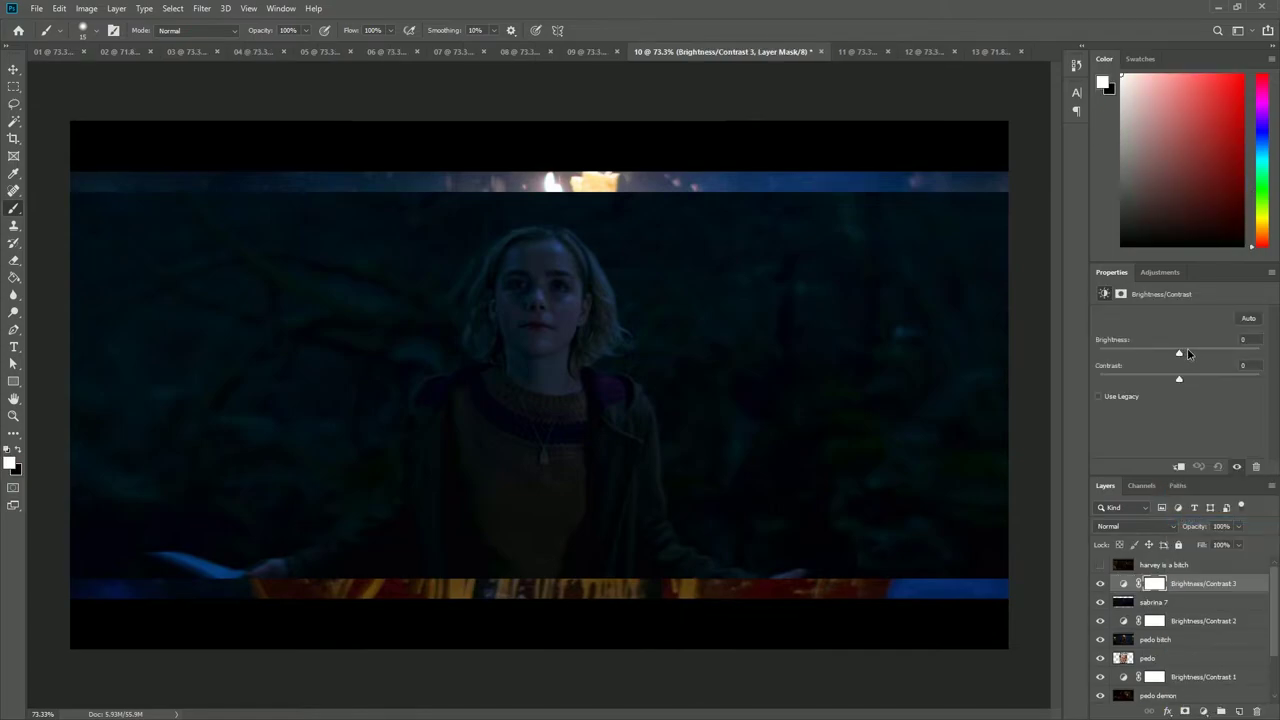
{"action": "left_click_drag", "start_coordinate": [1180, 353], "coordinate": [1163, 379]}
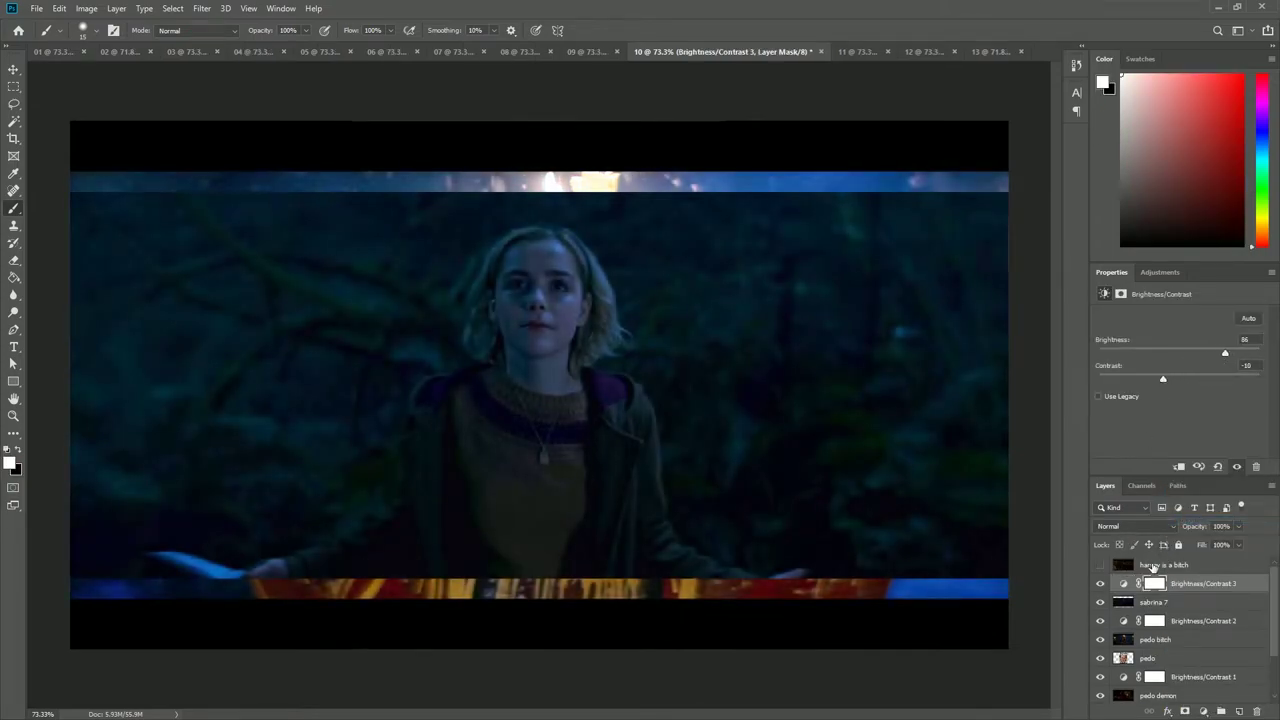
Step: Show the top Harvey scene and add Brightness/Contrast at brightness 76, contrast -18
{"action": "left_click", "coordinate": [1183, 566]}
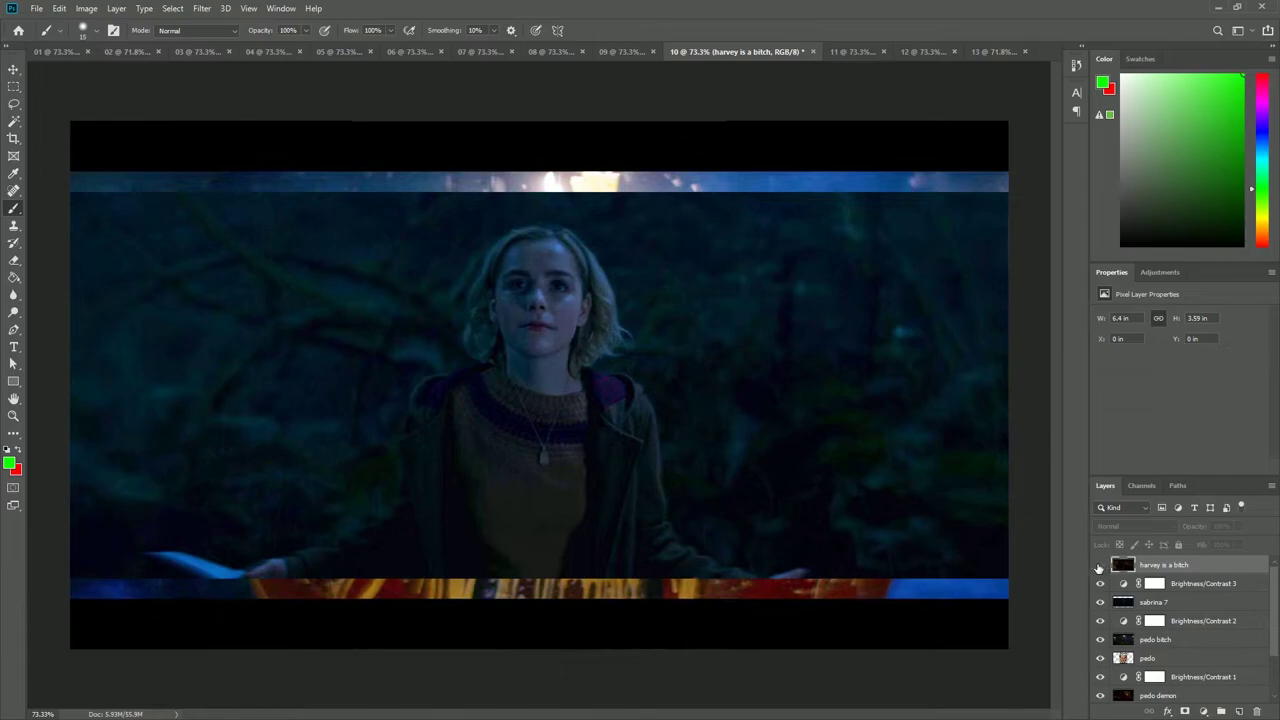
{"action": "left_click", "coordinate": [1100, 566]}
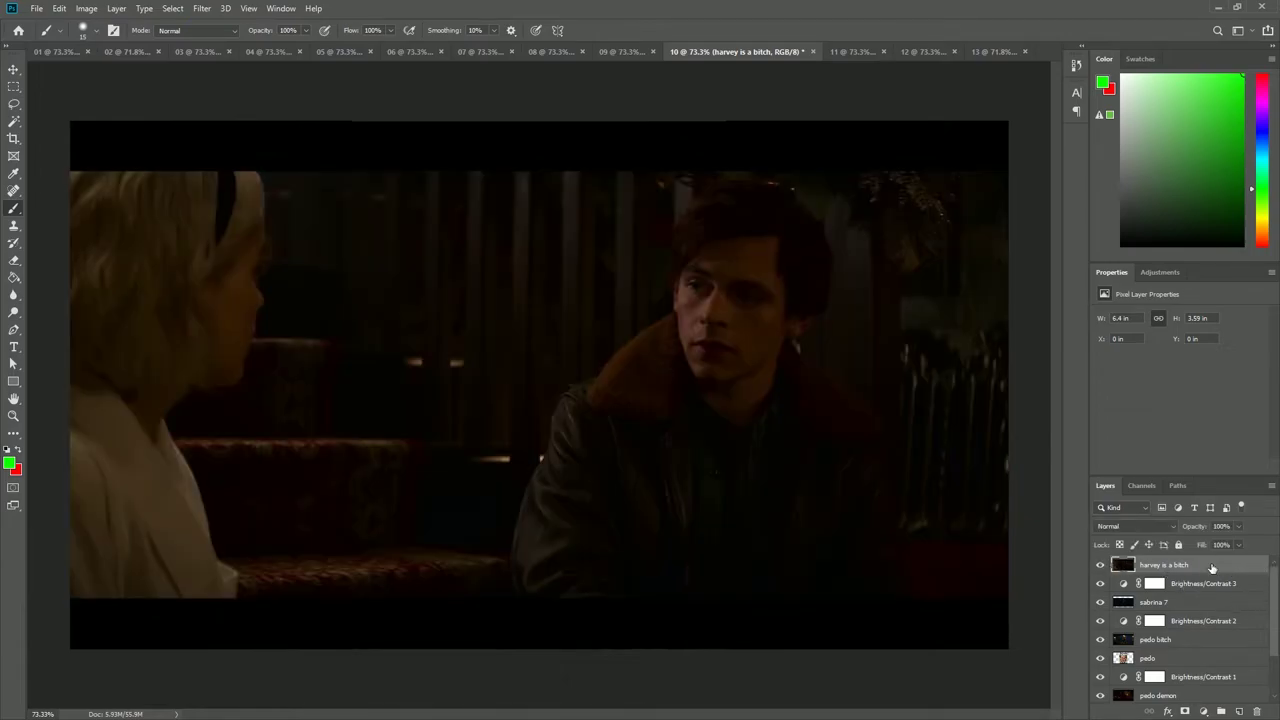
{"action": "left_click", "coordinate": [1204, 711]}
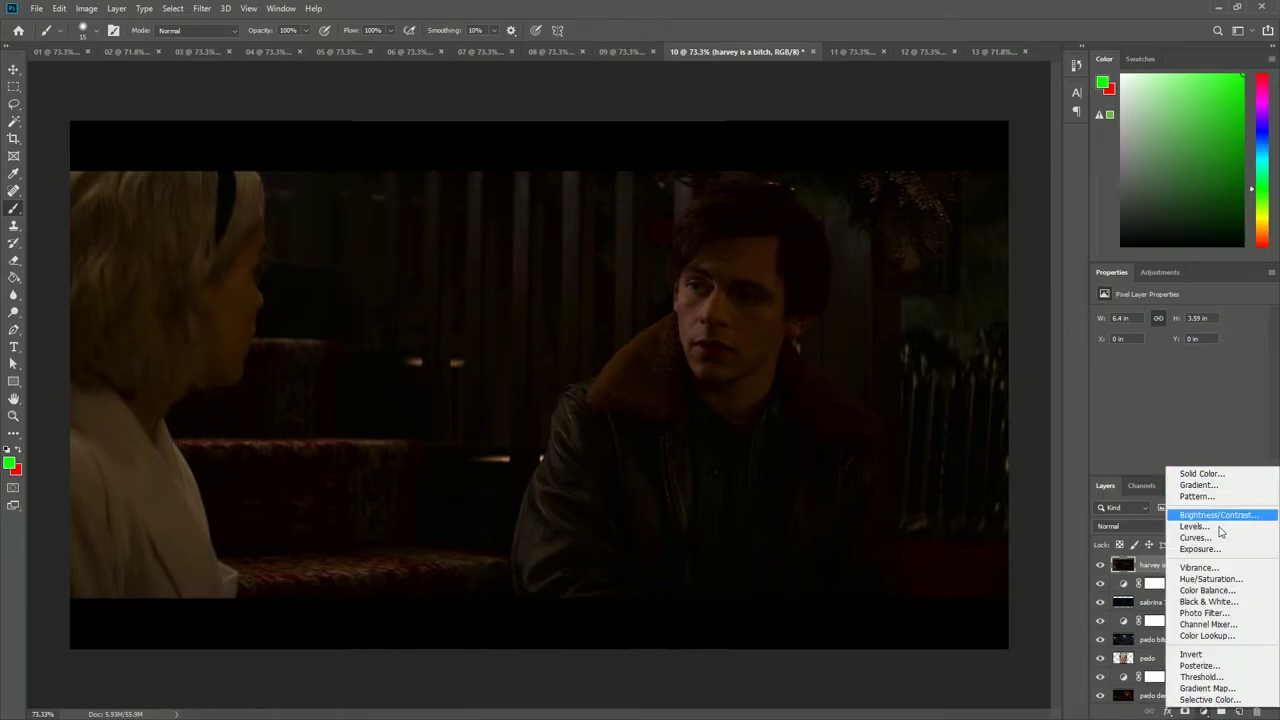
{"action": "left_click", "coordinate": [1215, 515]}
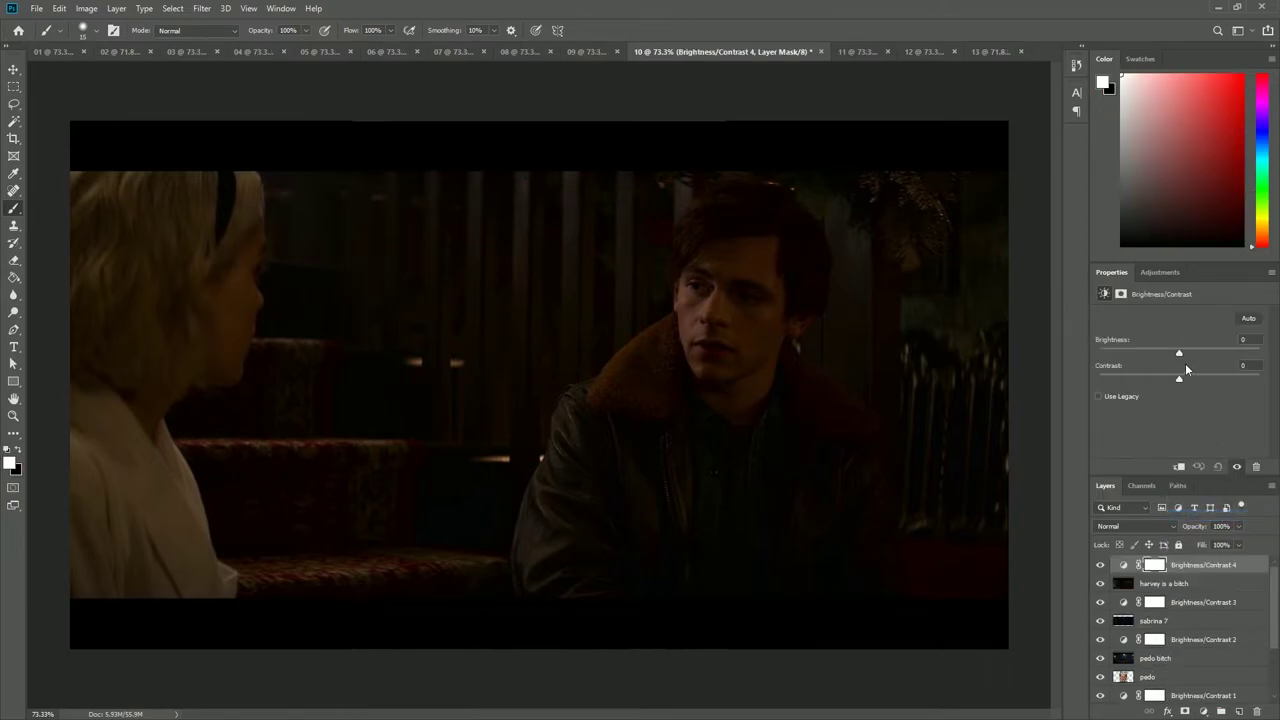
{"action": "left_click_drag", "start_coordinate": [1179, 353], "coordinate": [1150, 381]}
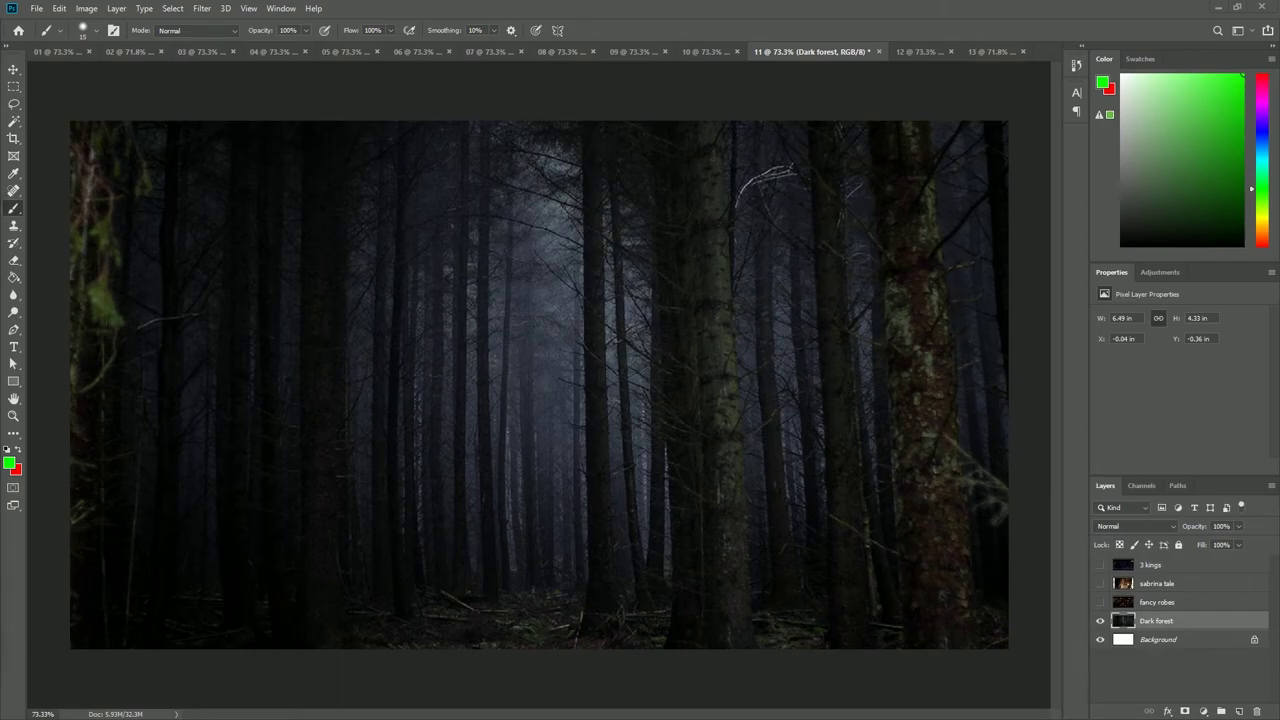
Step: Show the fancy robes, sabrina tale and 3 kings layers, and brighten 3 kings with Brightness/Contrast
{"action": "left_click", "coordinate": [1100, 602]}
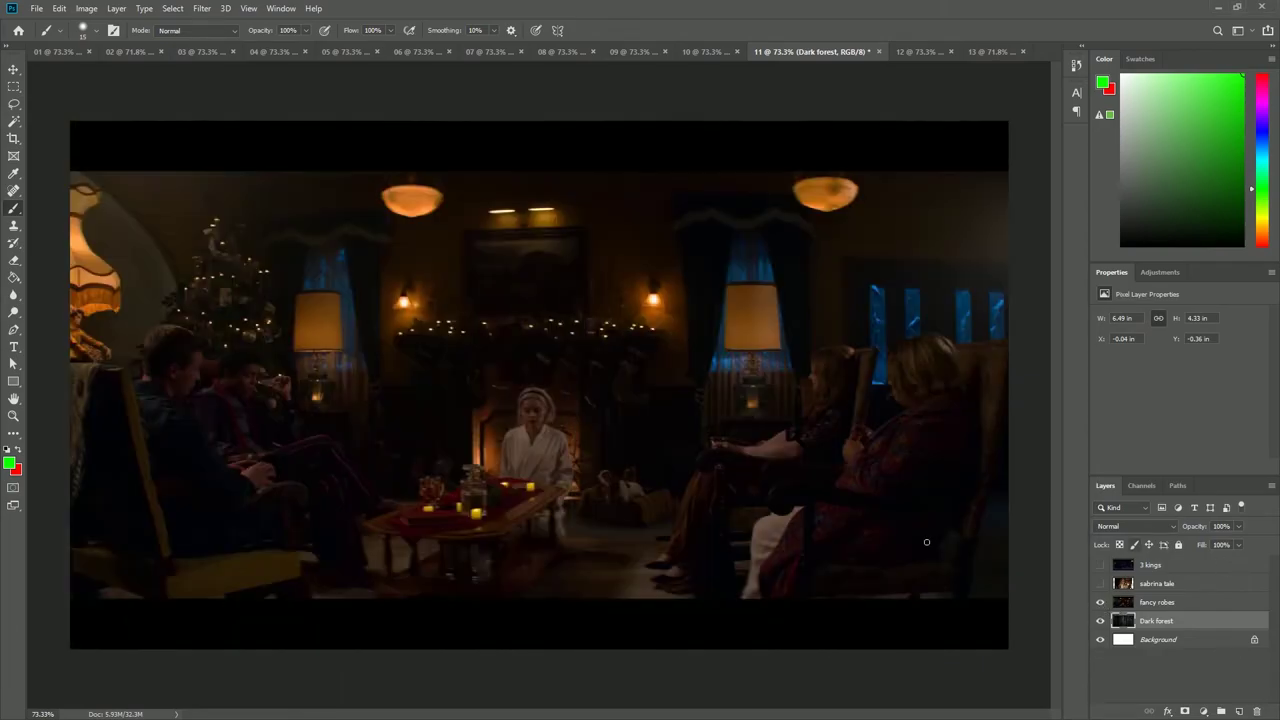
{"action": "left_click", "coordinate": [1100, 583]}
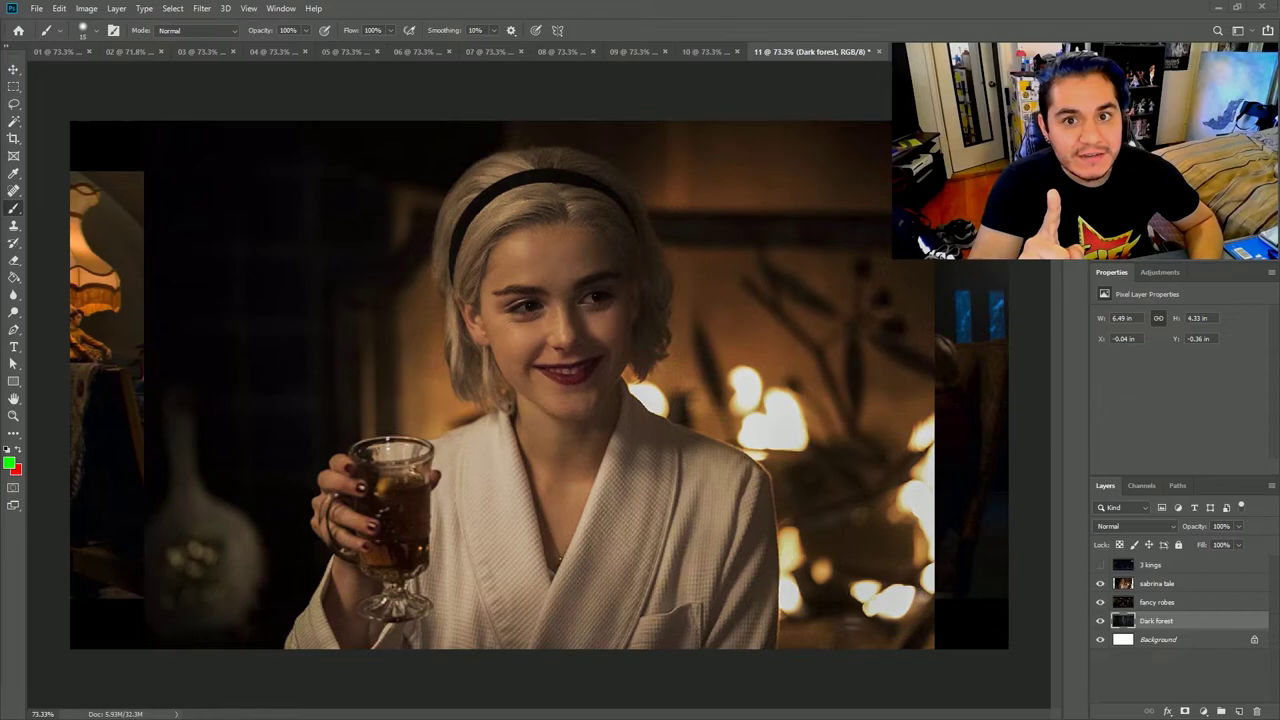
{"action": "left_click", "coordinate": [1100, 565]}
{"action": "left_click", "coordinate": [1170, 566]}
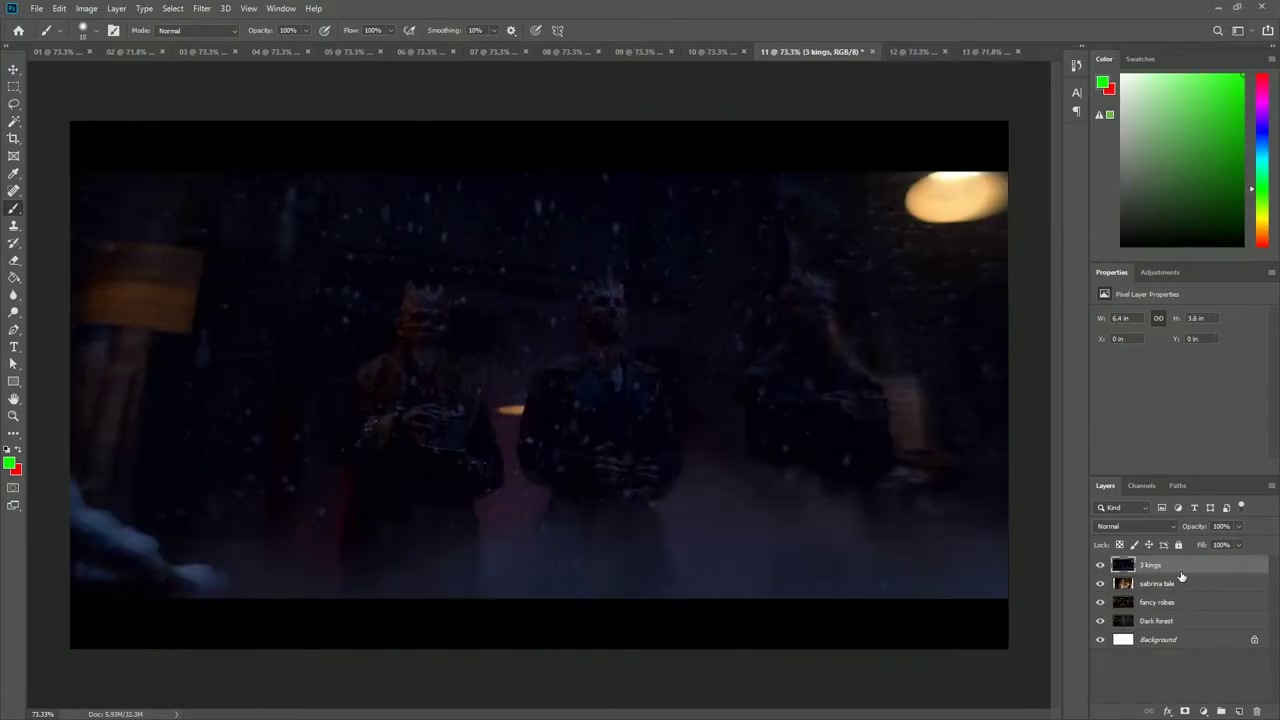
{"action": "left_click", "coordinate": [1203, 711]}
{"action": "left_click", "coordinate": [1212, 518]}
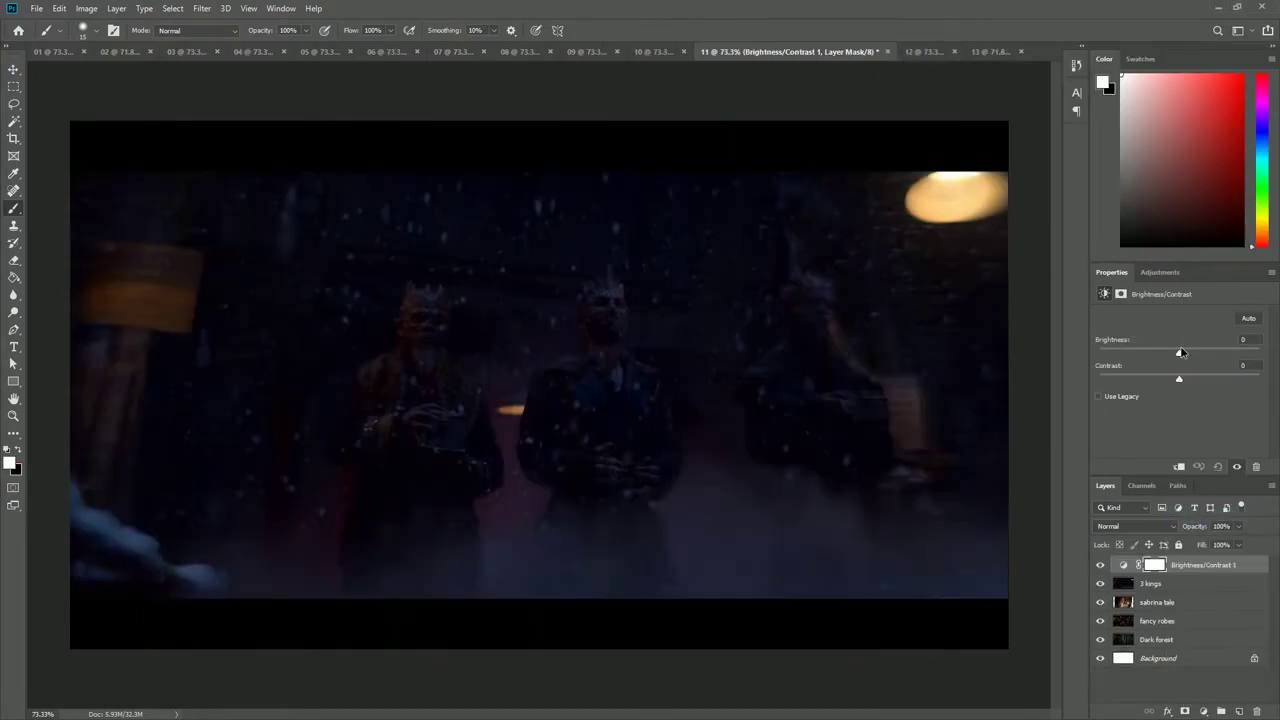
{"action": "left_click_drag", "start_coordinate": [1180, 352], "coordinate": [1237, 360]}
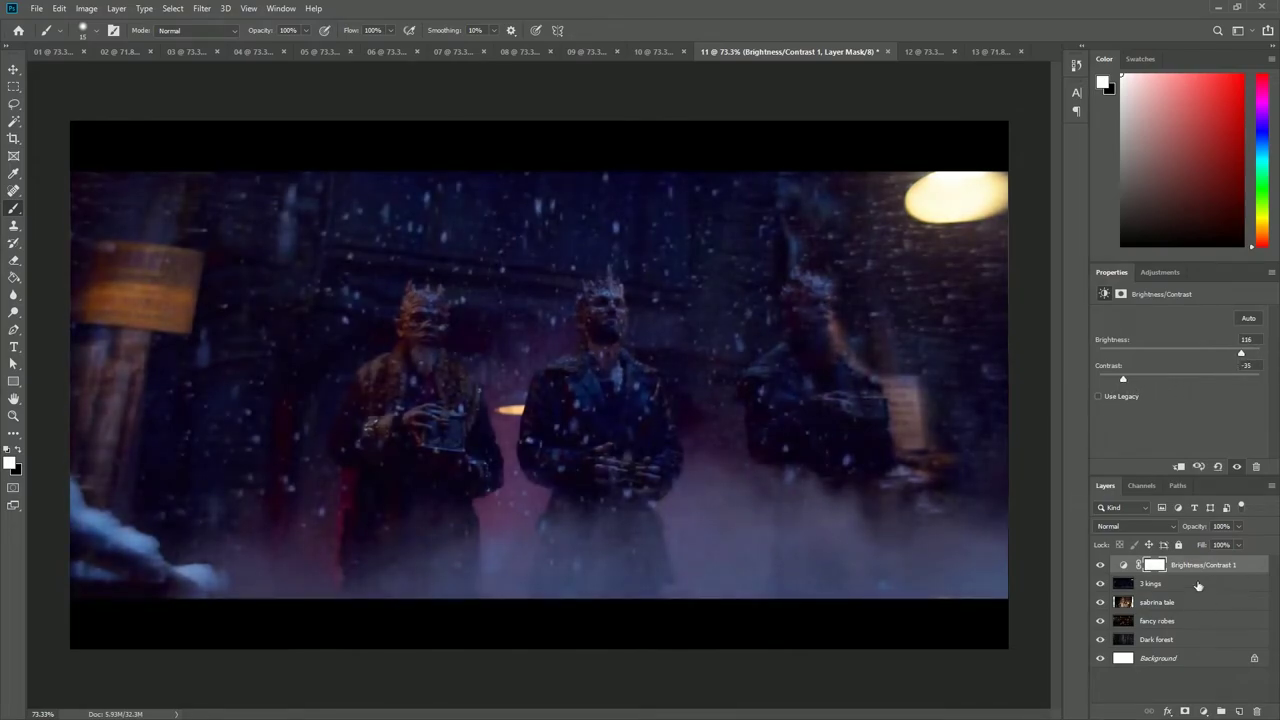
Step: Add a Vibrance adjustment to 3 kings set to -12, undoing a stray Hue/Saturation layer
{"action": "left_click", "coordinate": [1205, 711]}
{"action": "left_click", "coordinate": [1210, 577]}
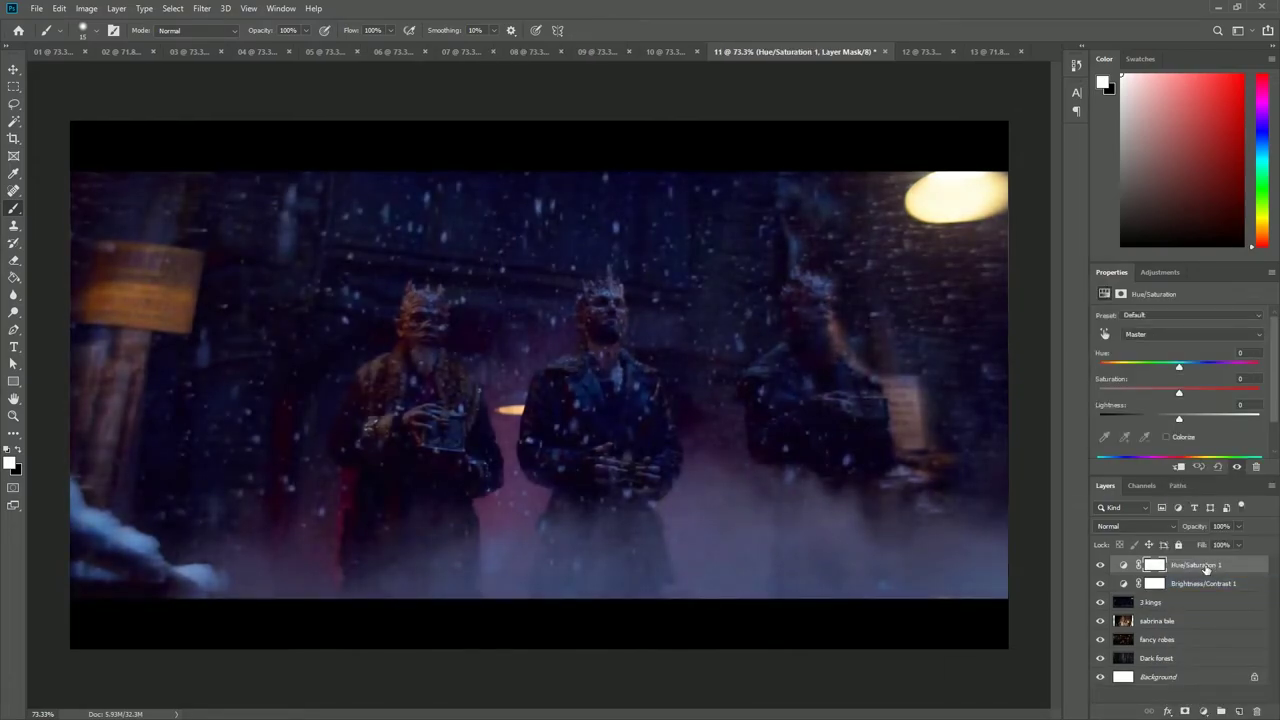
{"action": "key", "text": "ctrl+z"}
{"action": "left_click", "coordinate": [1203, 711]}
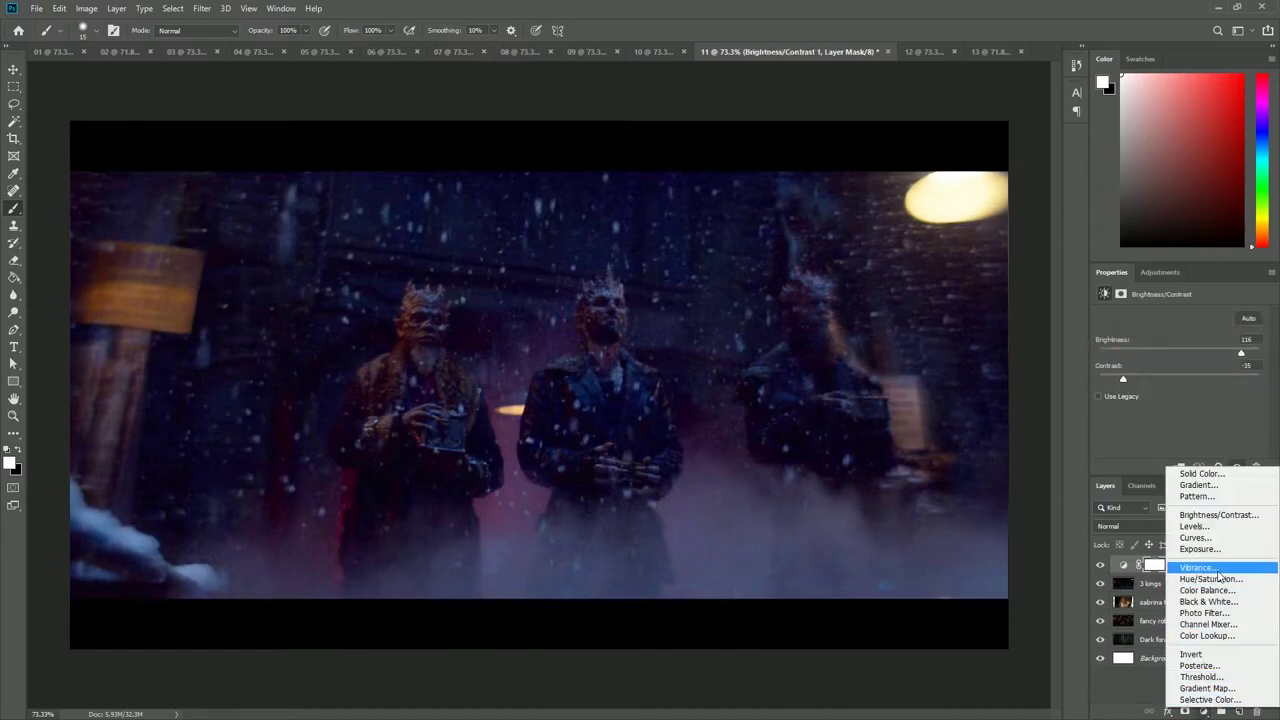
{"action": "left_click", "coordinate": [1210, 565]}
{"action": "left_click_drag", "start_coordinate": [1222, 333], "coordinate": [1170, 333]}
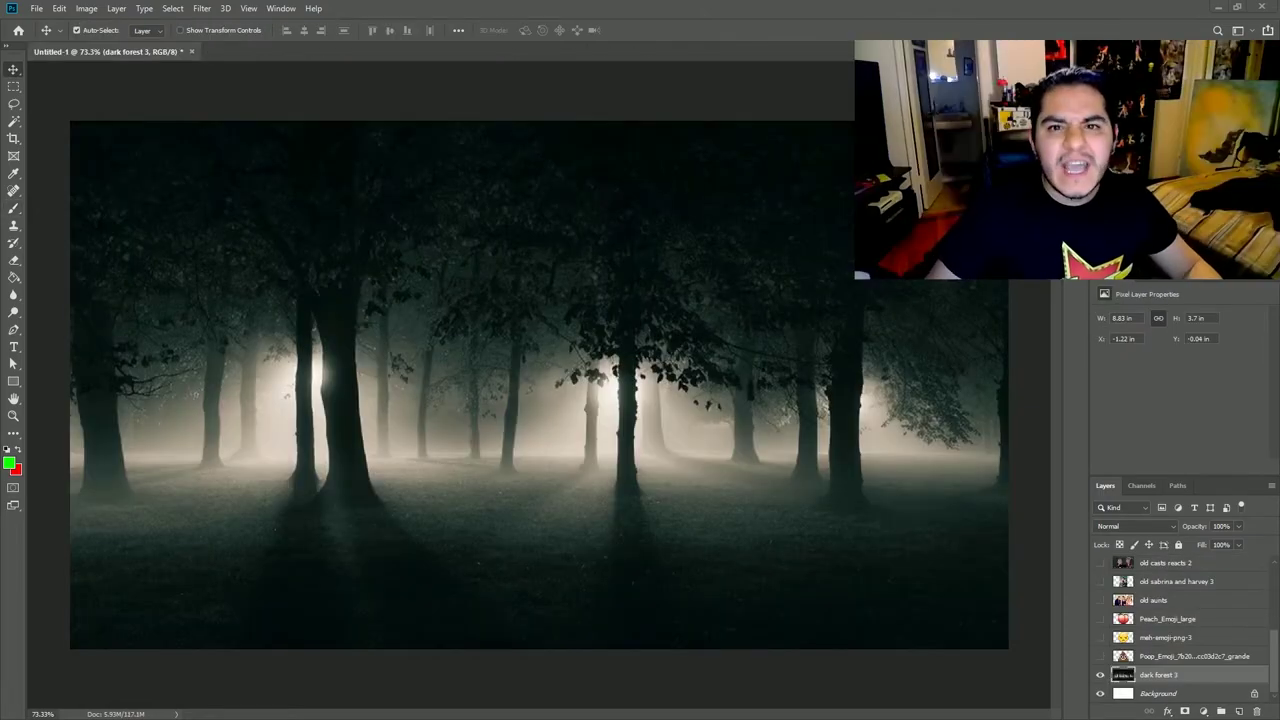
Step: Show the poop, meh and peach emoji layers on the forest
{"action": "left_click", "coordinate": [1180, 655]}
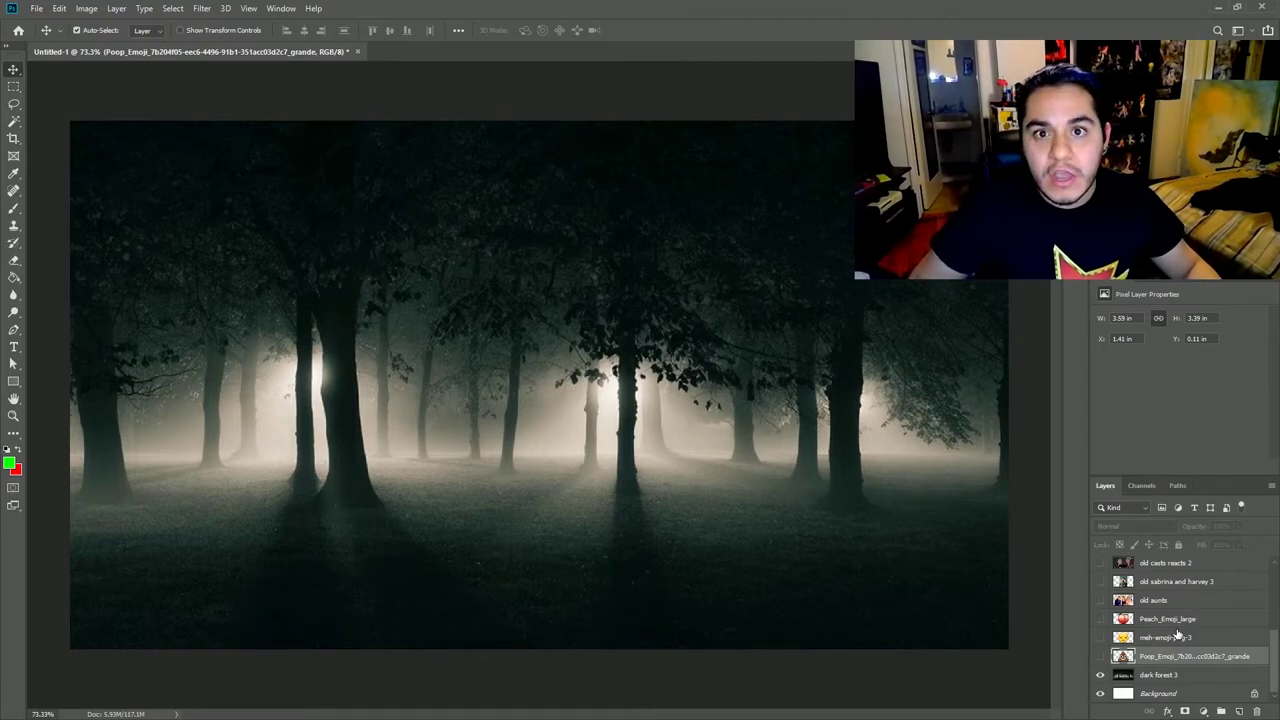
{"action": "left_click", "coordinate": [1101, 657]}
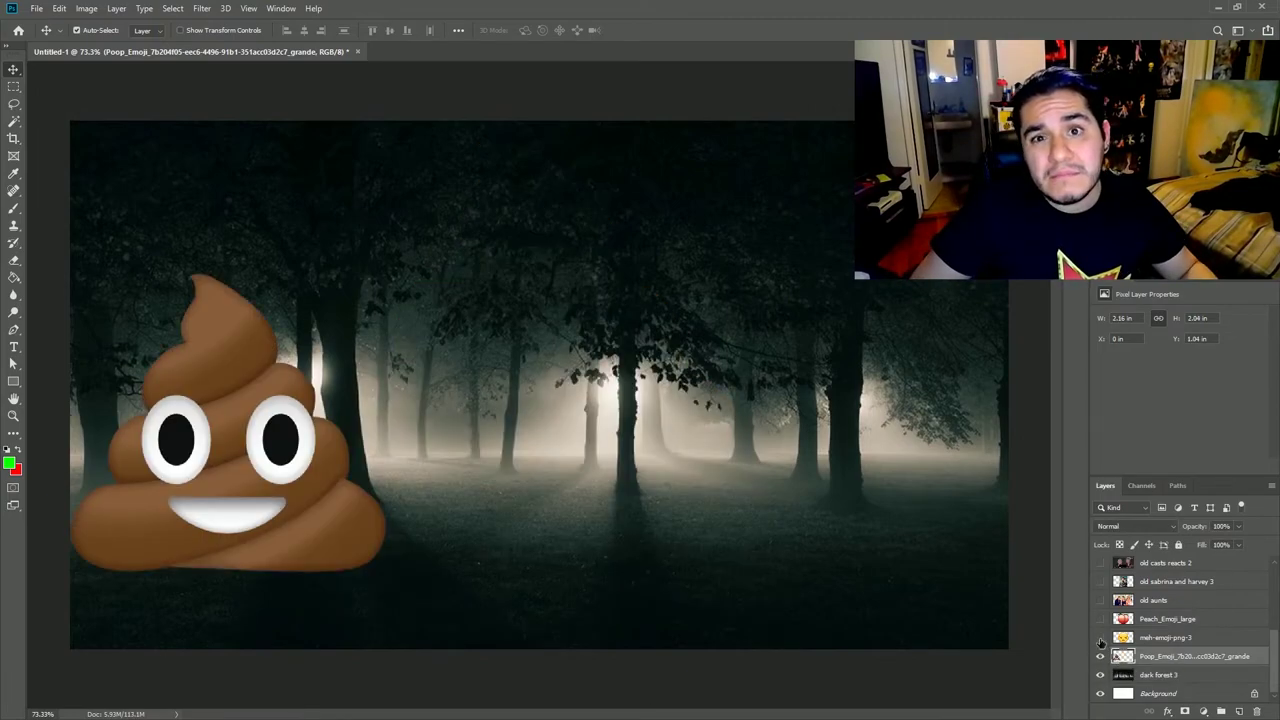
{"action": "left_click", "coordinate": [1100, 637]}
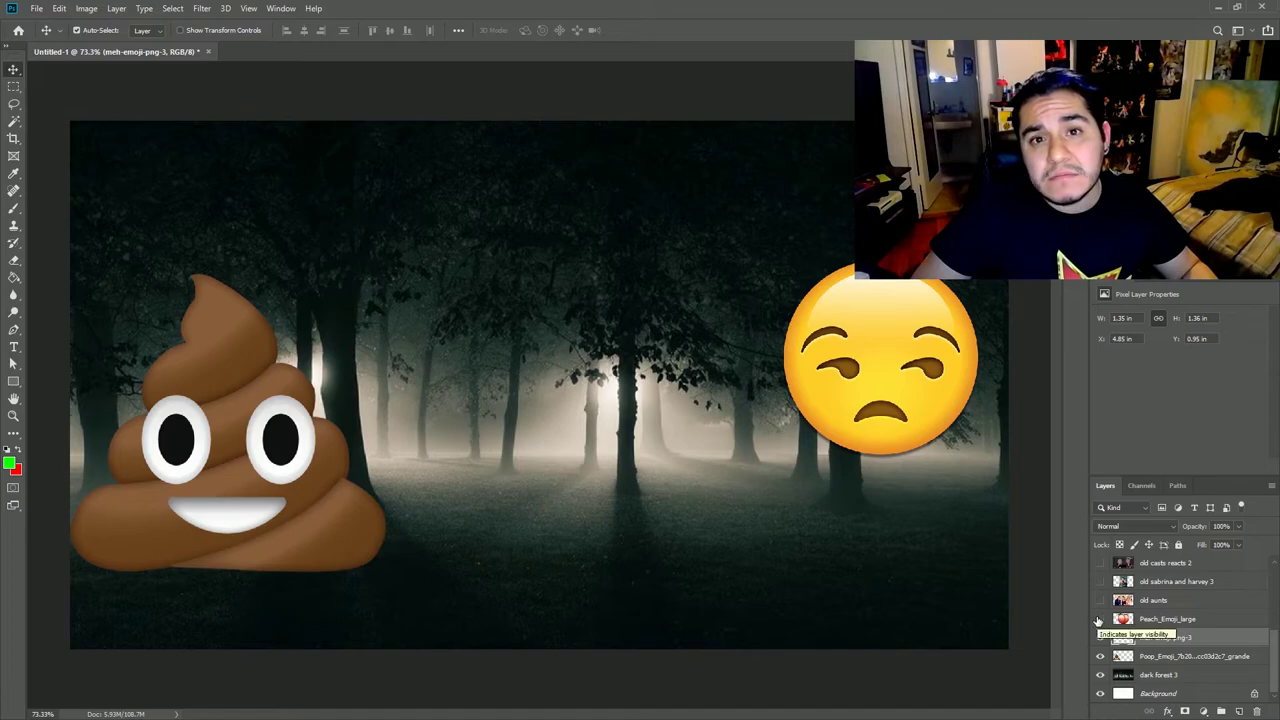
{"action": "left_click", "coordinate": [1100, 619]}
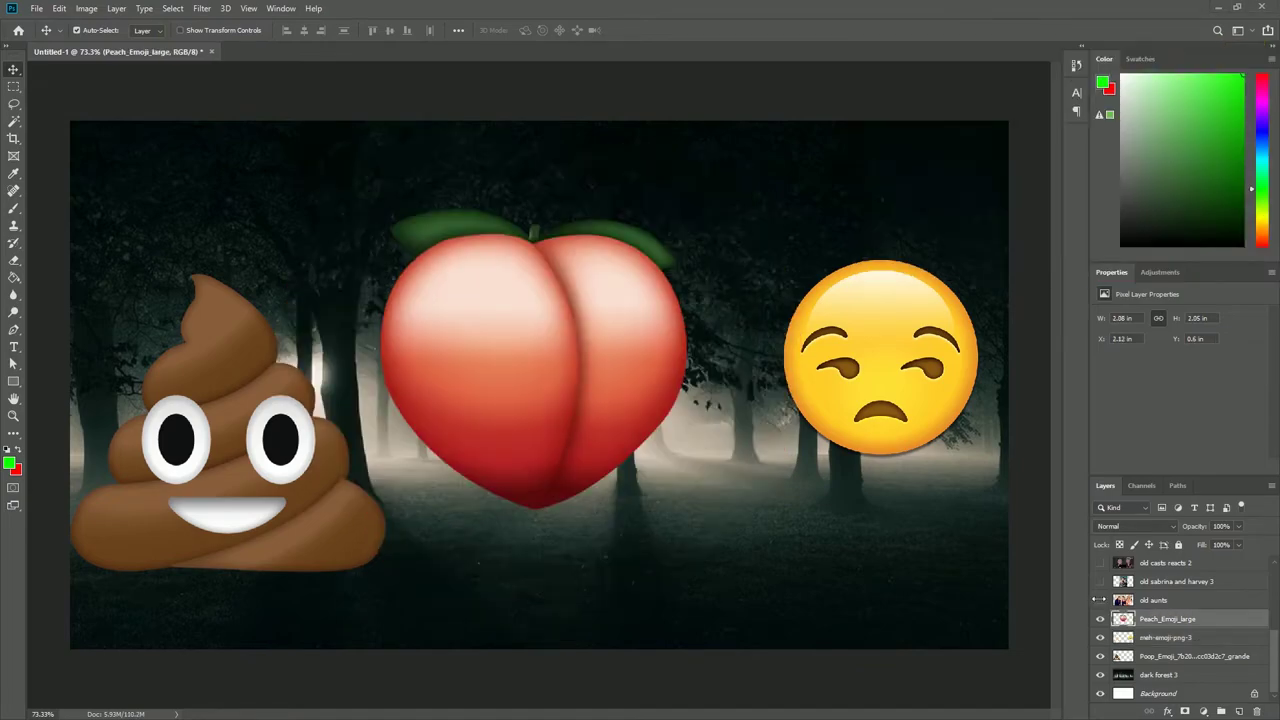
Step: Show the old aunts, old sabrina and harvey 3, old casts reacts 2 and 1, and sabrina 6 images
{"action": "left_click", "coordinate": [1100, 600]}
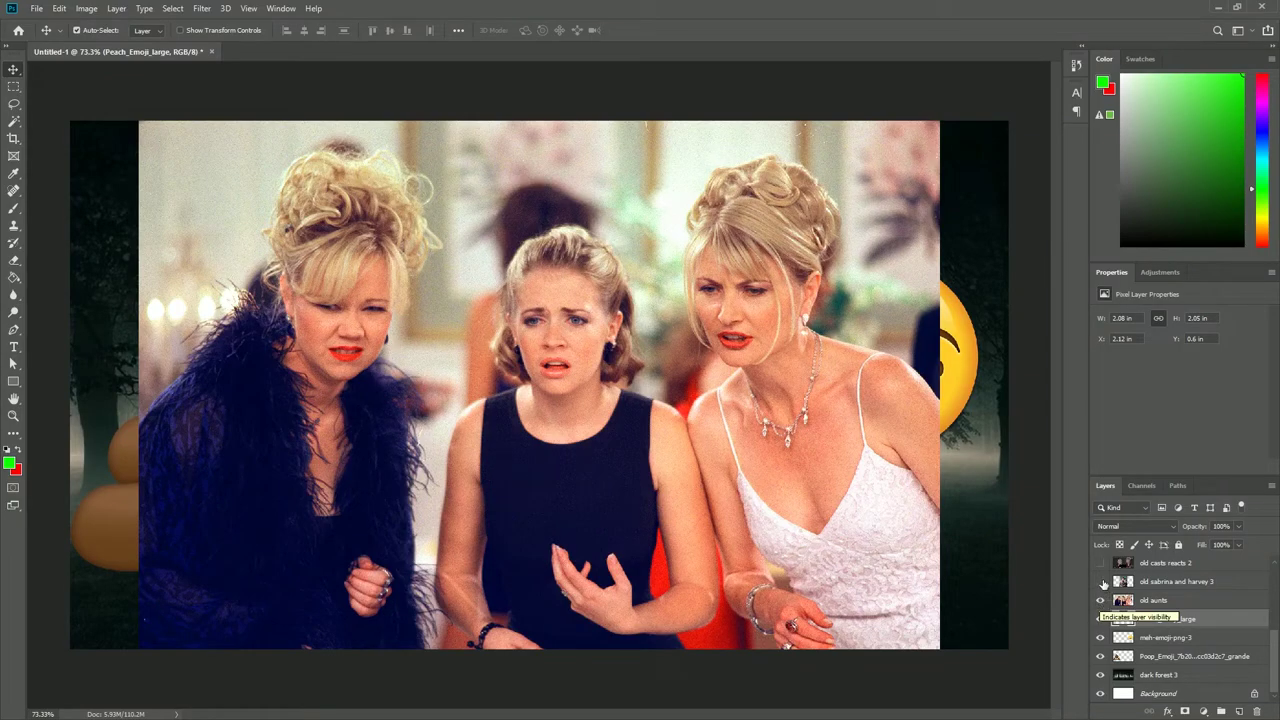
{"action": "left_click", "coordinate": [1101, 582]}
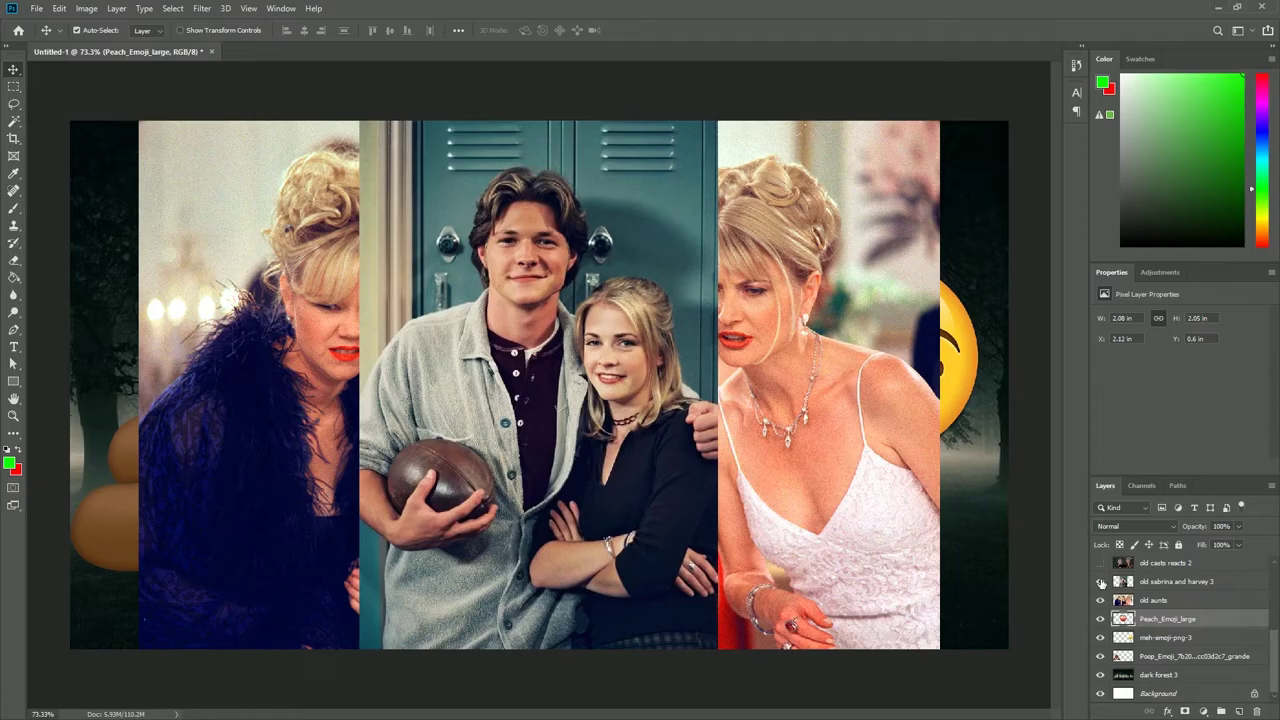
{"action": "scroll", "coordinate": [1108, 582], "scroll_direction": "up", "scroll_amount": 1}
{"action": "left_click", "coordinate": [1101, 600]}
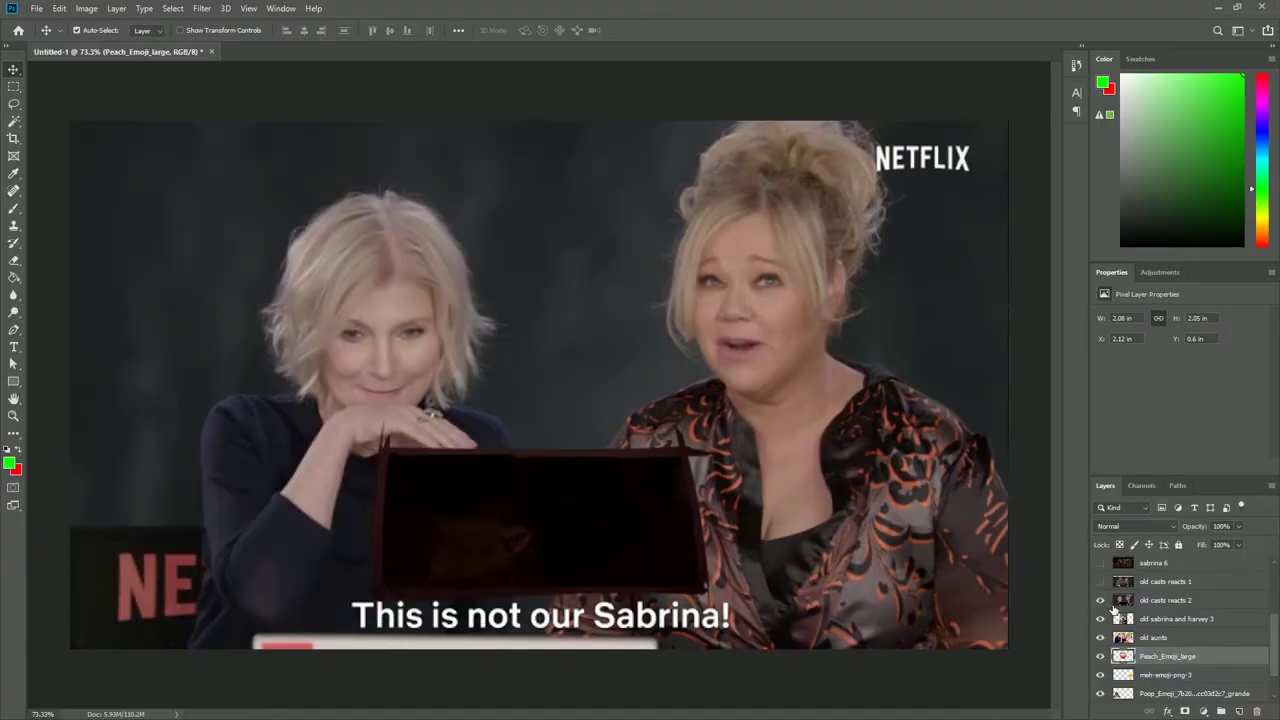
{"action": "left_click", "coordinate": [1101, 582]}
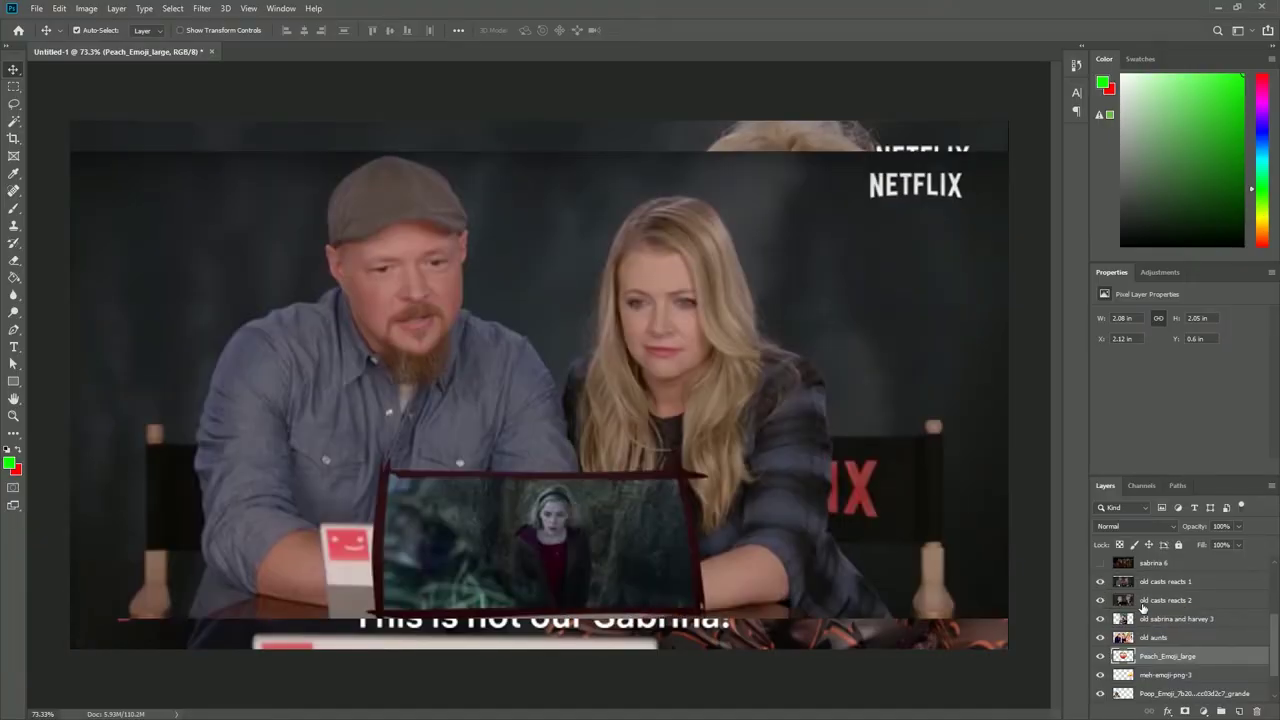
{"action": "scroll", "coordinate": [1143, 607], "scroll_direction": "up", "scroll_amount": 1}
{"action": "left_click", "coordinate": [1101, 600]}
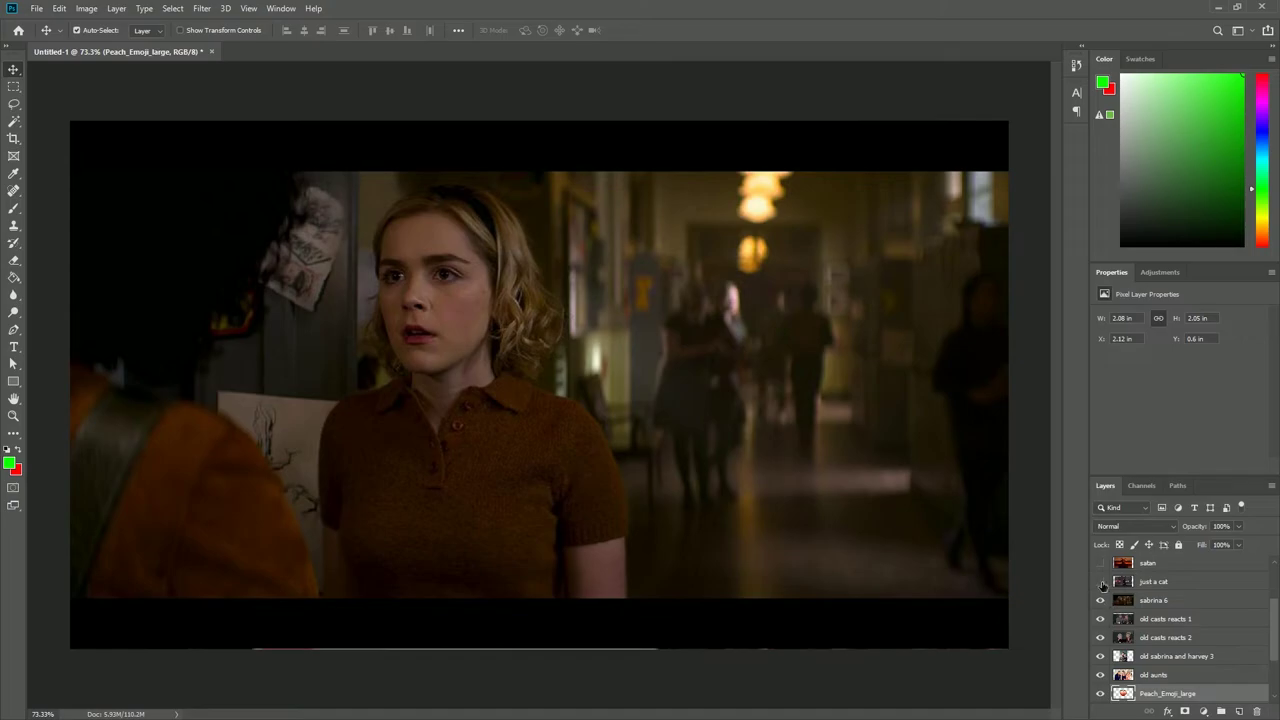
Step: Show the just a cat, satan, Satan Statue 4 and Satan Statue 2 images
{"action": "left_click", "coordinate": [1102, 583]}
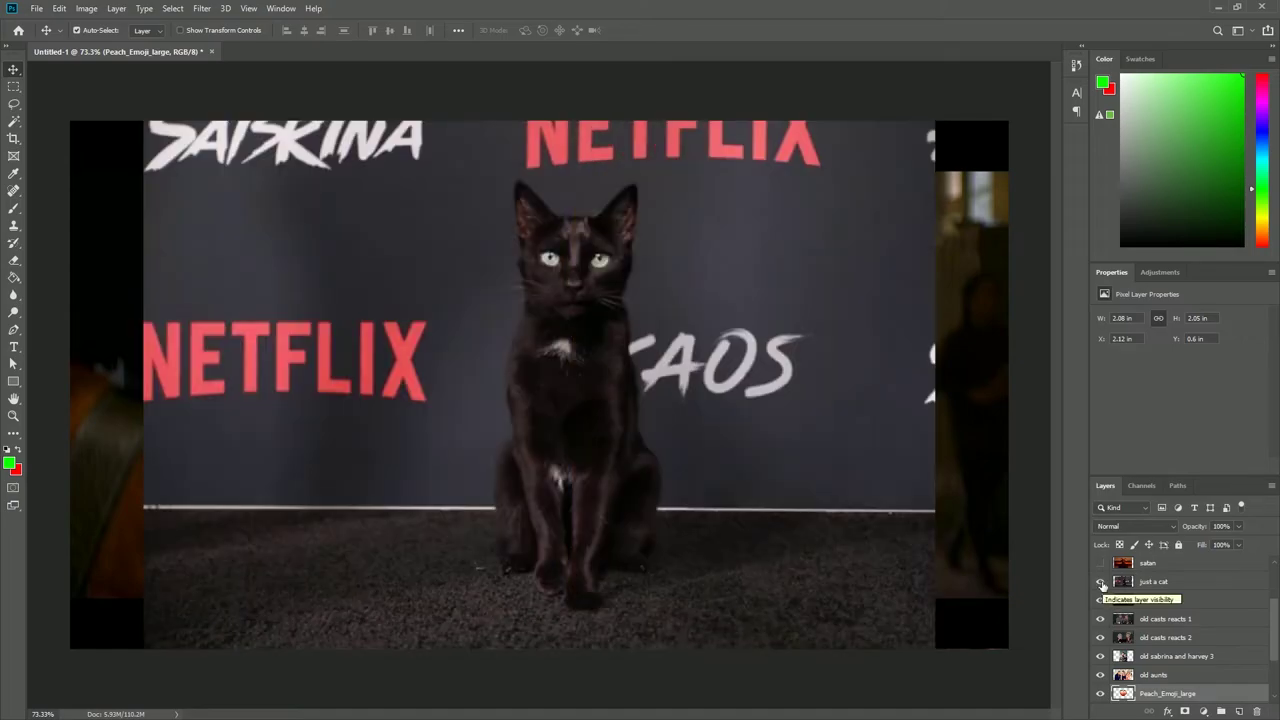
{"action": "scroll", "coordinate": [1102, 590], "scroll_direction": "up", "scroll_amount": 2}
{"action": "left_click", "coordinate": [1101, 620]}
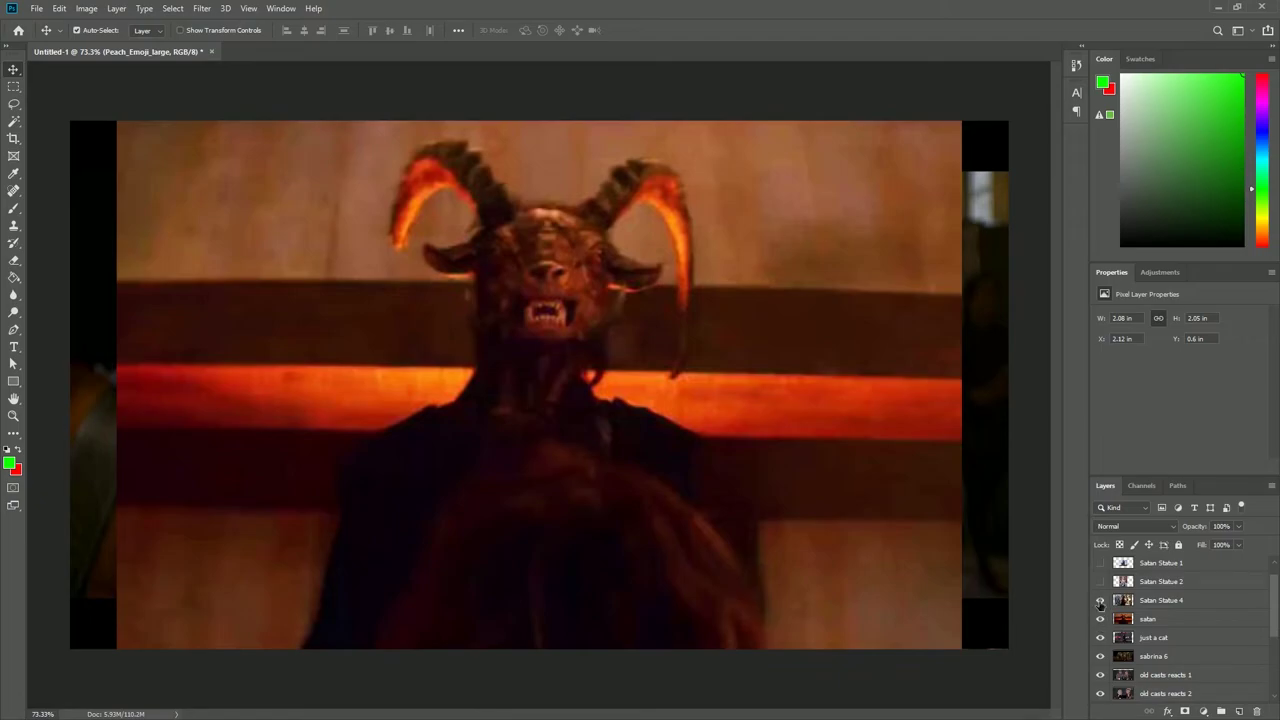
{"action": "left_click", "coordinate": [1100, 601]}
{"action": "left_click", "coordinate": [1100, 582]}
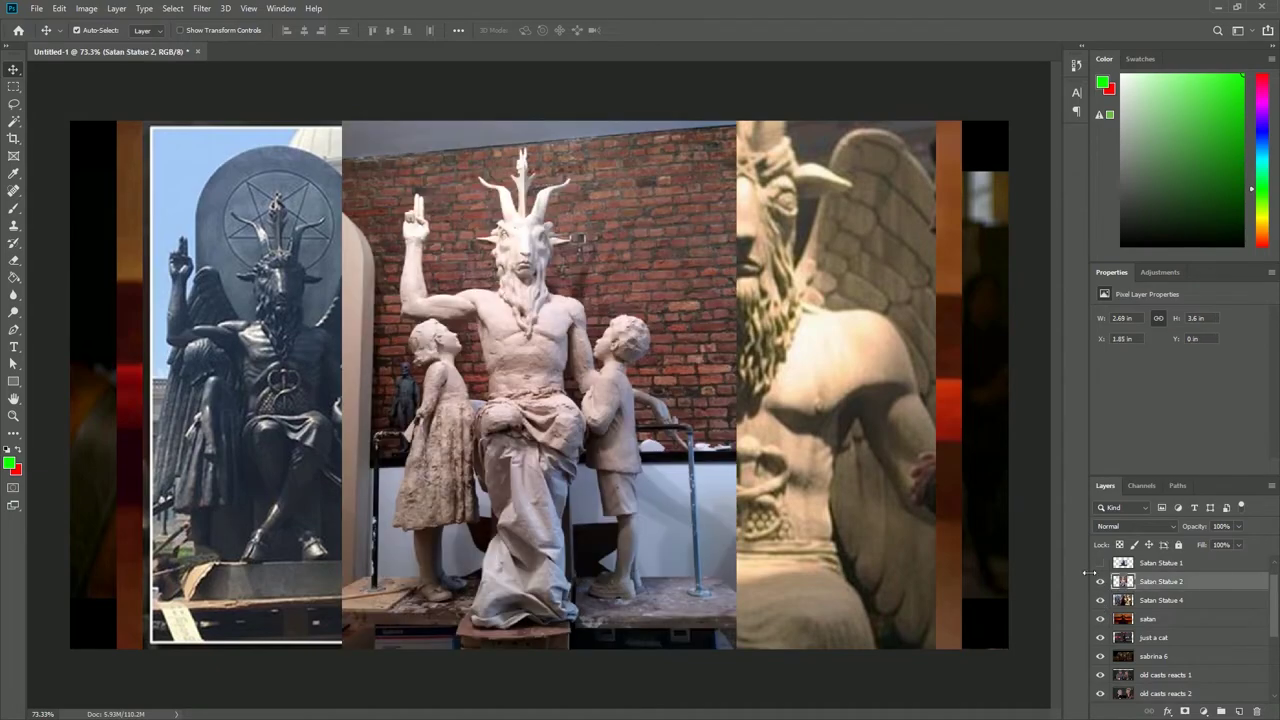
Step: Move Satan Statue 2 to the right, then show Satan Statue 1 and move it left
{"action": "left_click", "coordinate": [1160, 581]}
{"action": "key", "text": "ctrl+t"}
{"action": "left_click_drag", "start_coordinate": [572, 376], "coordinate": [830, 376]}
{"action": "key", "text": "Return"}
{"action": "left_click", "coordinate": [1100, 563]}
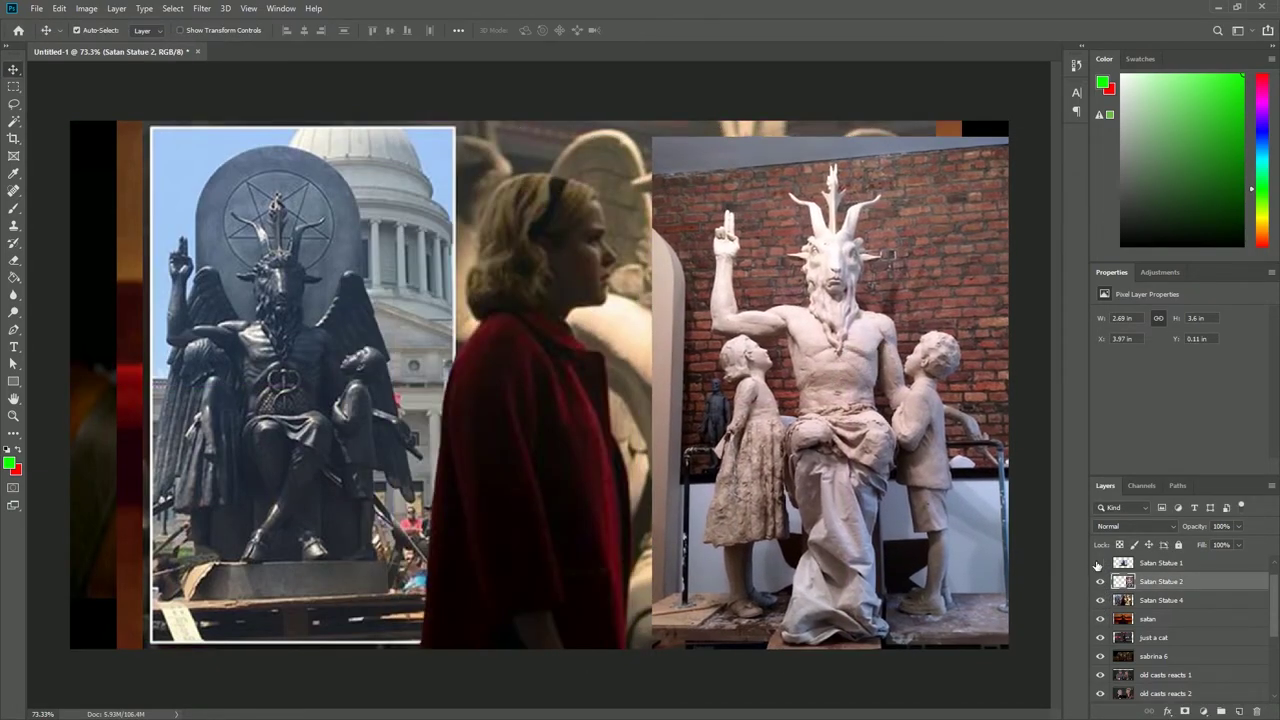
{"action": "left_click", "coordinate": [1160, 563]}
{"action": "left_click_drag", "start_coordinate": [597, 318], "coordinate": [324, 310]}
Step: Show the meh-emoji-png-3 layer above the statue photos
{"action": "scroll", "coordinate": [1270, 617], "scroll_direction": "up", "scroll_amount": 1}
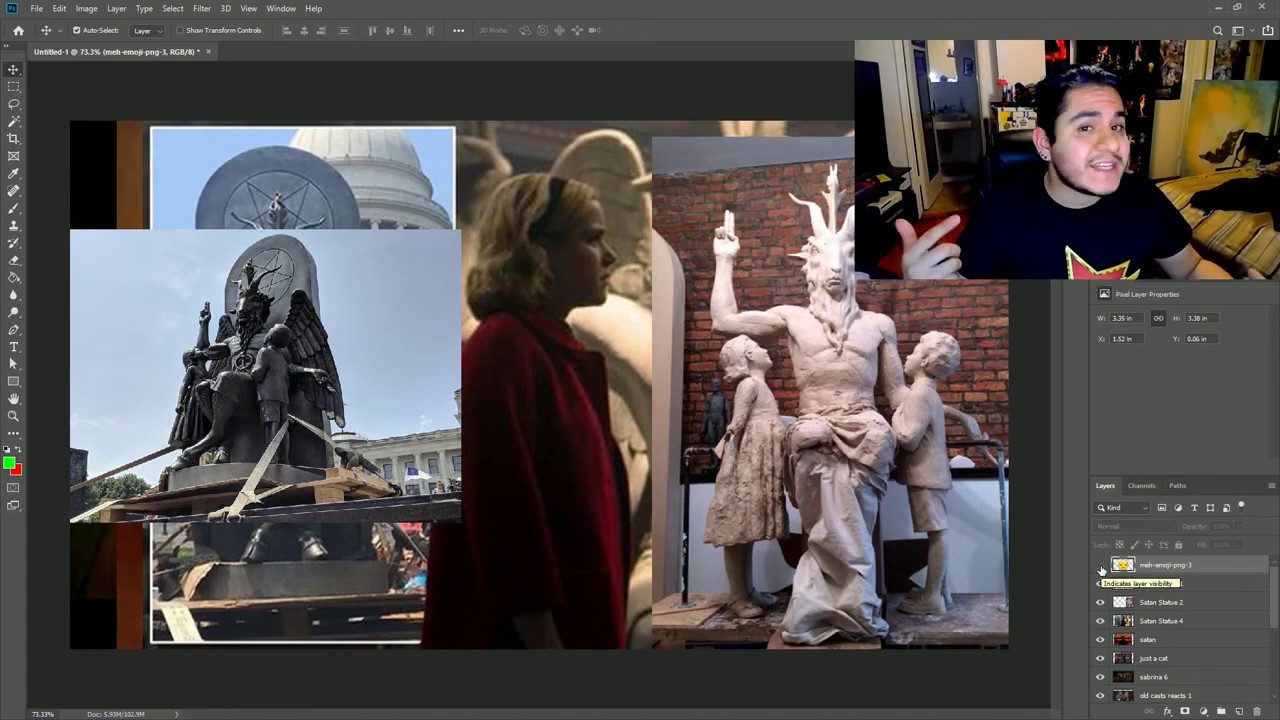
{"action": "left_click", "coordinate": [1102, 566]}
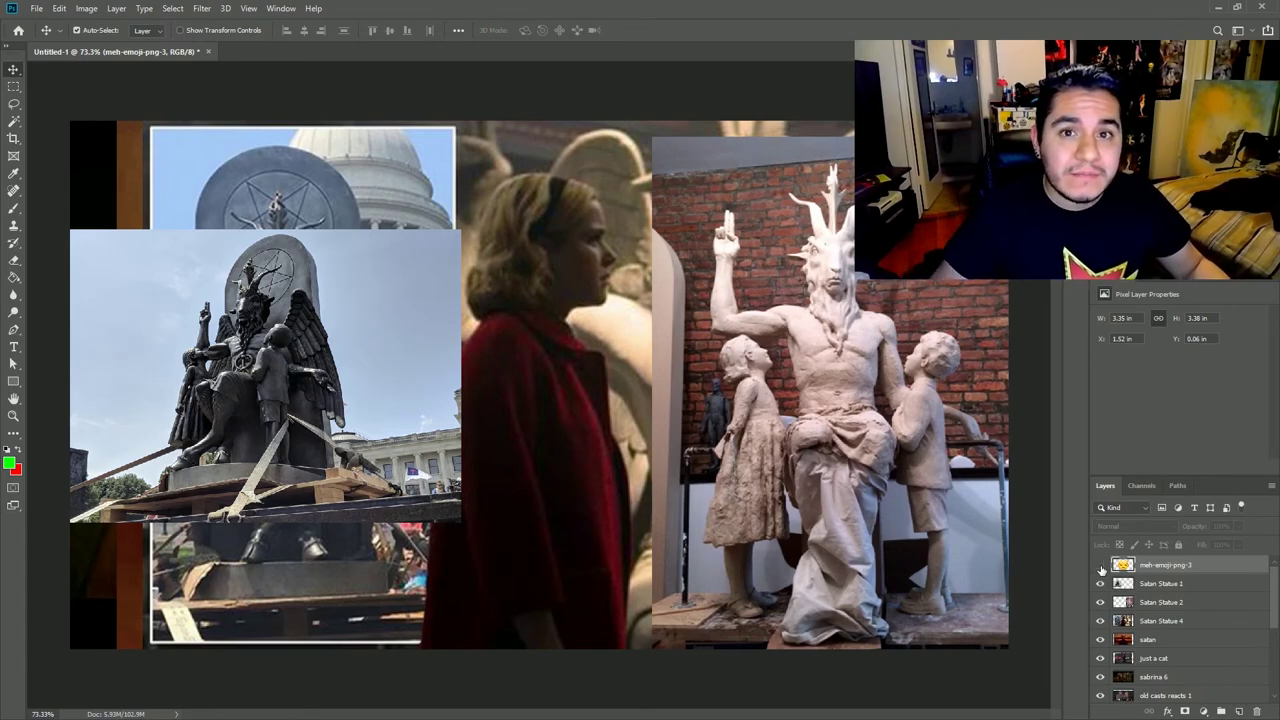
{"action": "left_click", "coordinate": [1101, 566]}
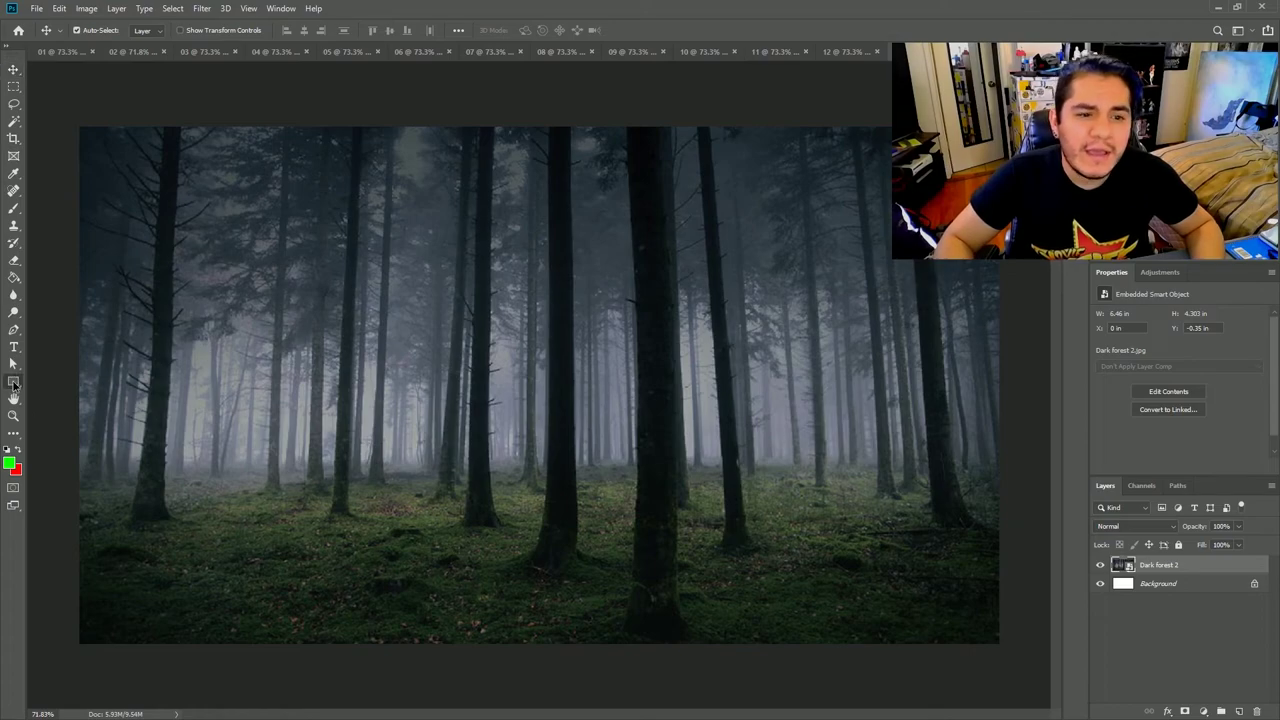
Step: Draw a green rectangle sized 1280 × 720 px, then move it left, centred vertically
{"action": "left_click", "coordinate": [13, 382]}
{"action": "left_click_drag", "start_coordinate": [251, 223], "coordinate": [817, 586]}
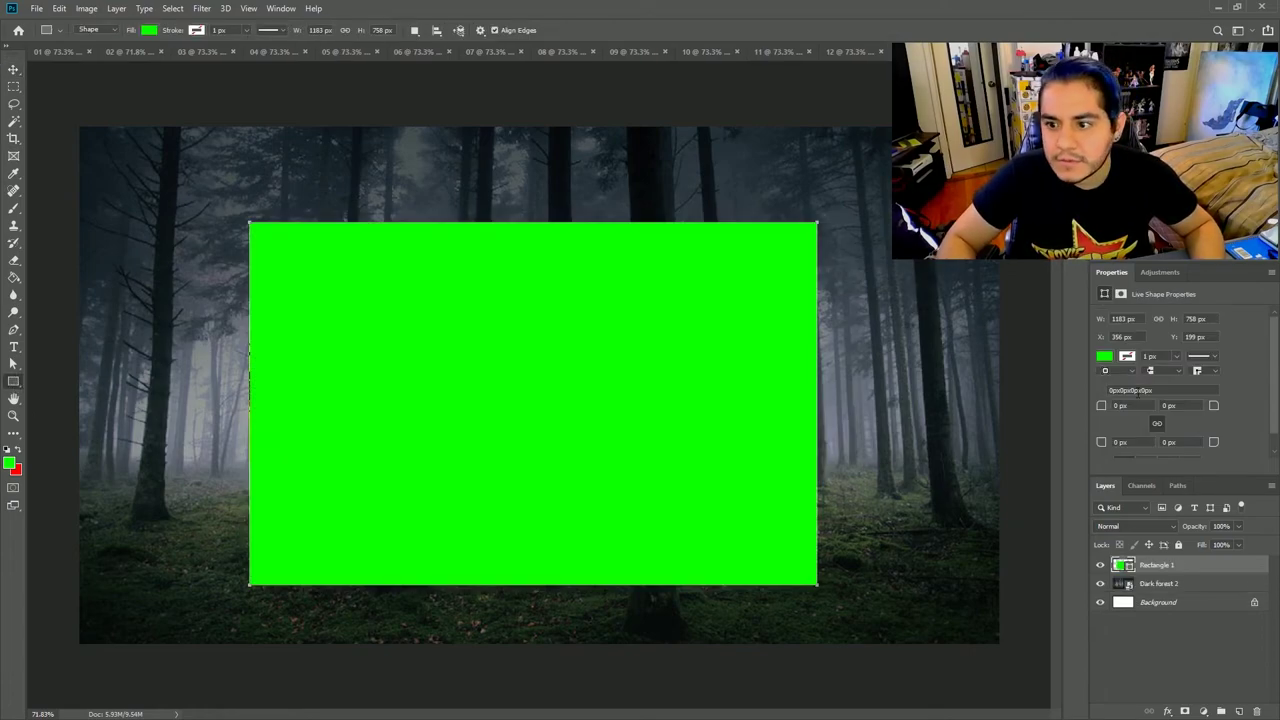
{"action": "left_click", "coordinate": [1122, 318]}
{"action": "type", "text": "1280"}
{"action": "key", "text": "Tab"}
{"action": "type", "text": "720"}
{"action": "key", "text": "Return"}
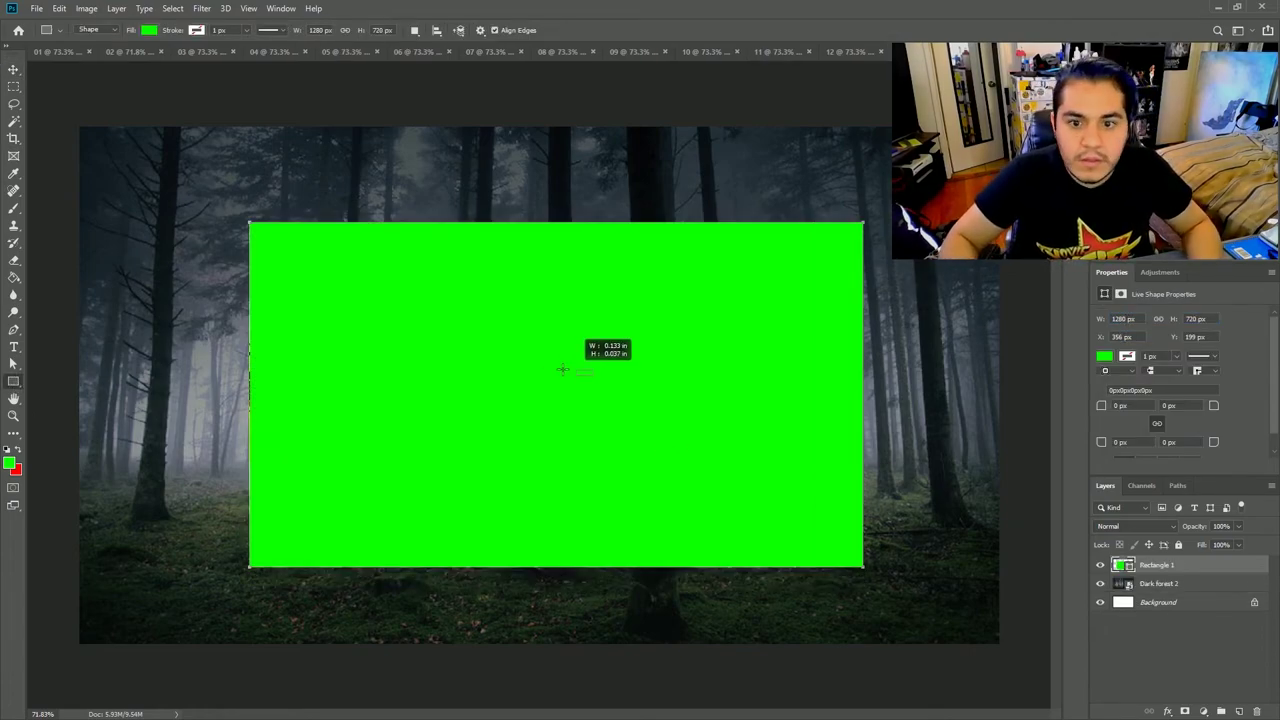
{"action": "key", "text": "v"}
{"action": "left_click_drag", "start_coordinate": [591, 351], "coordinate": [509, 342]}
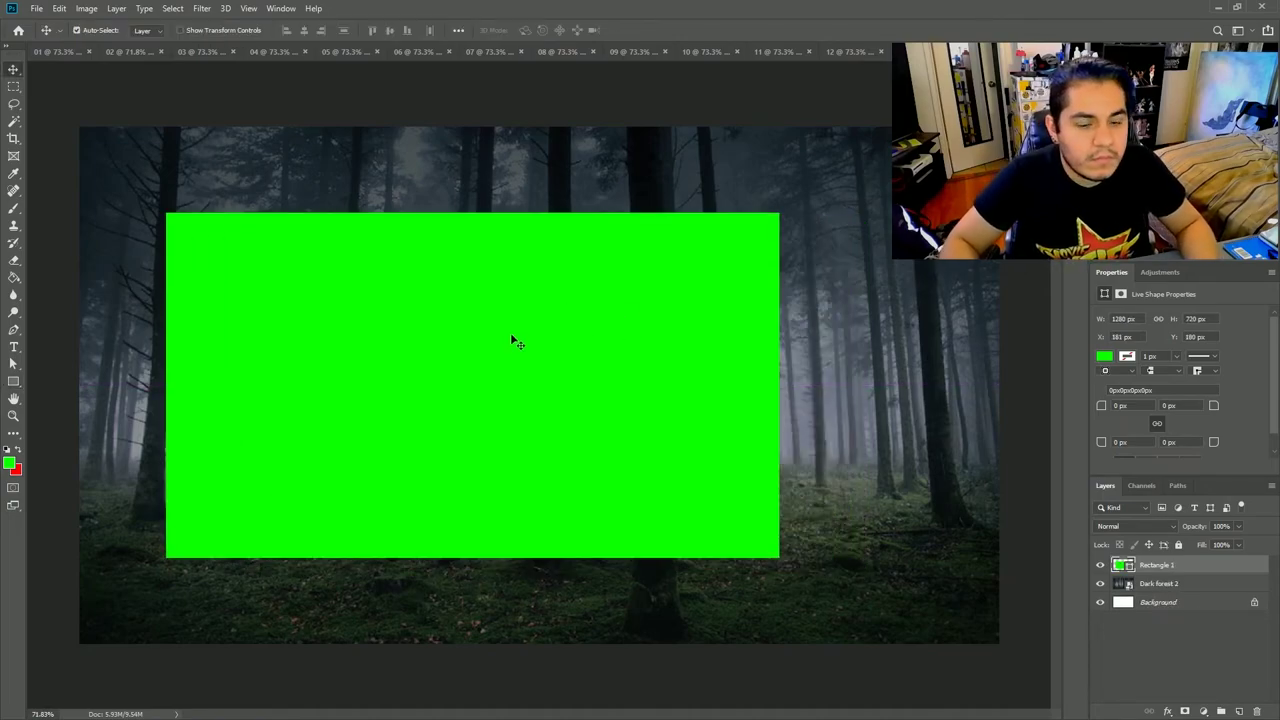